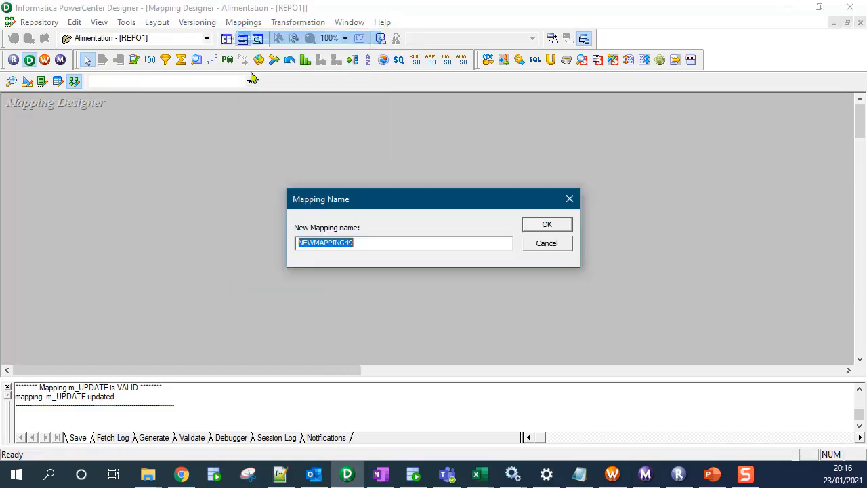
Step: Name the new mapping m_Alim and place the S_ETUDIANT source in it, with its source qualifier beside it
text(m_Alim)
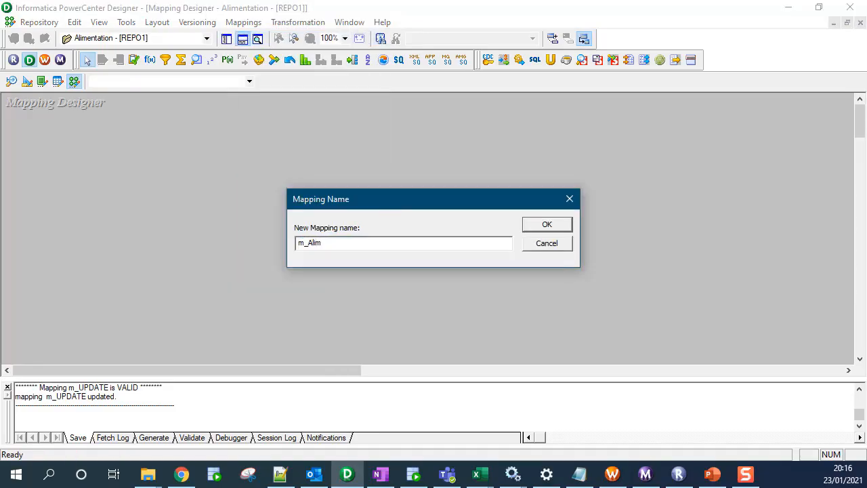
key(Return)
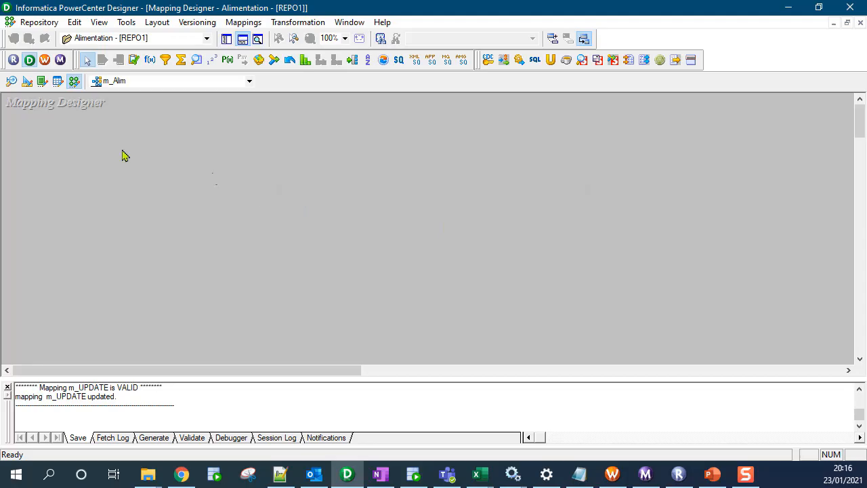
click(227, 39)
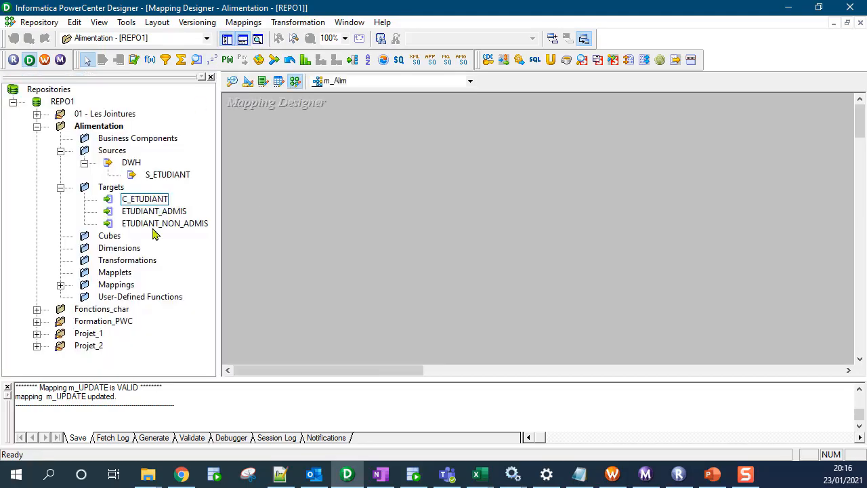
click(153, 175)
drag(155, 177, 306, 182)
drag(363, 176, 294, 148)
mouse_move(391, 206)
mouse_down()
mouse_move(525, 205)
mouse_move(546, 162)
mouse_up()
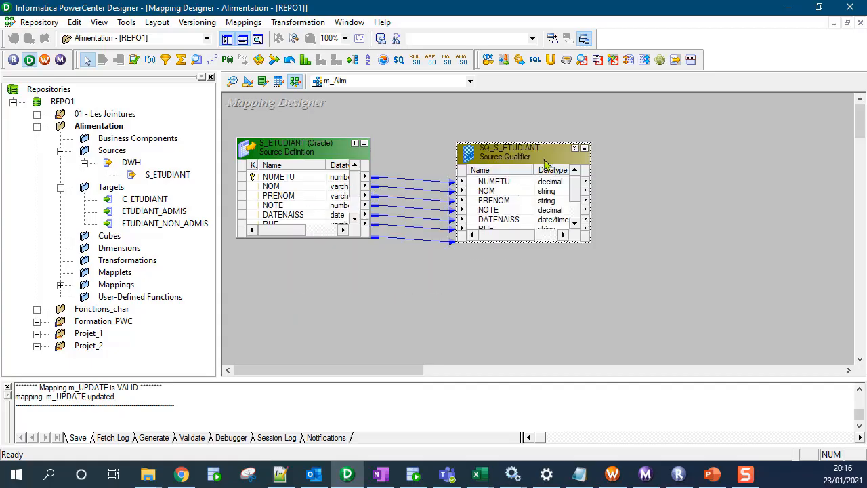
Step: Add the C_ETUDIANT target to the mapping, hide the repository navigator, and position the target well apart from the source qualifier
drag(132, 203, 700, 208)
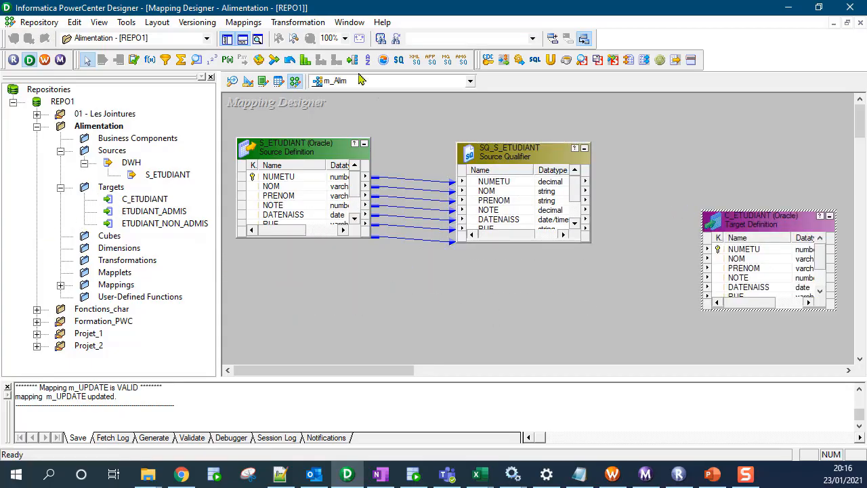
click(227, 39)
drag(549, 217, 730, 164)
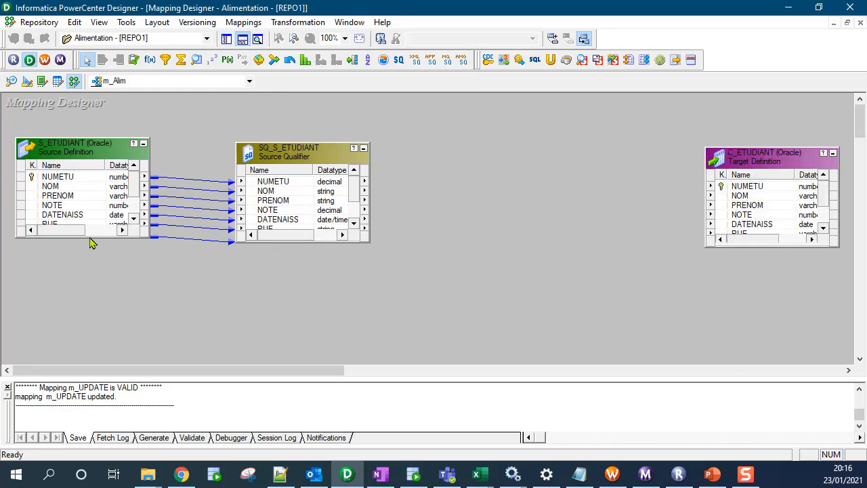
Step: Enlarge the S_ETUDIANT source and its source qualifier to show all their ports, and align the qualifier with the source
drag(91, 237, 92, 337)
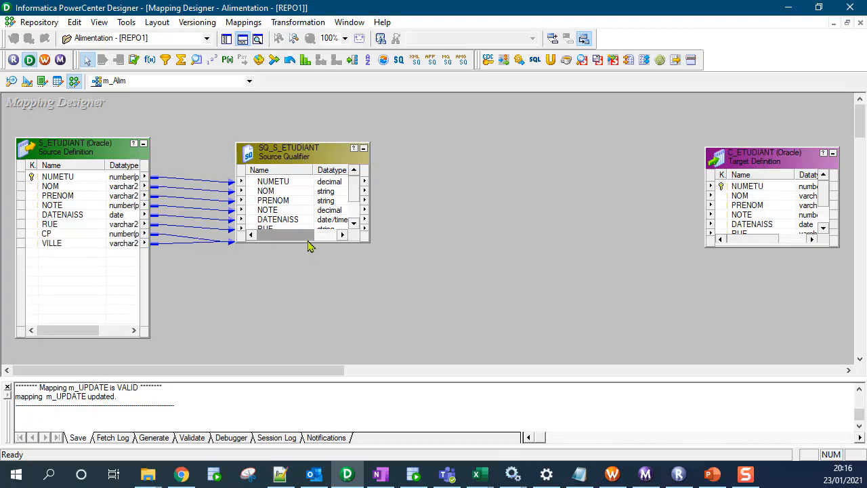
drag(306, 243, 284, 321)
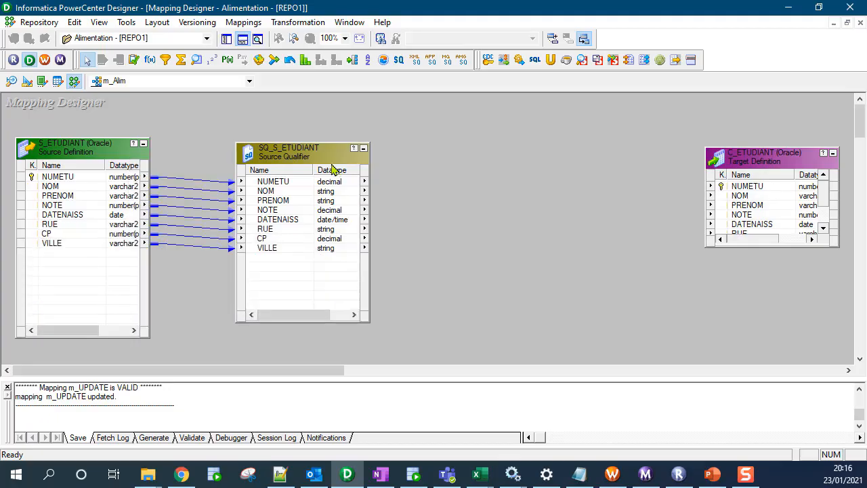
drag(332, 169, 325, 165)
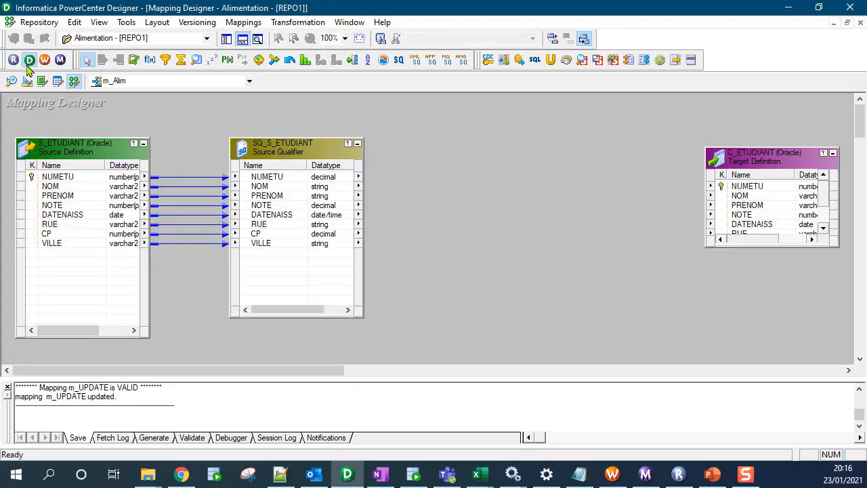
Step: Add an Expression transformation between the source qualifier and the C_ETUDIANT target
click(149, 60)
click(526, 193)
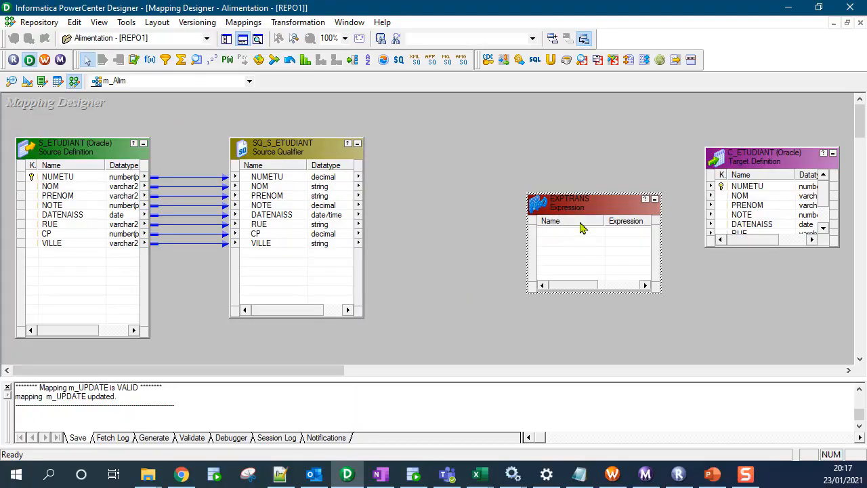
drag(573, 204, 497, 157)
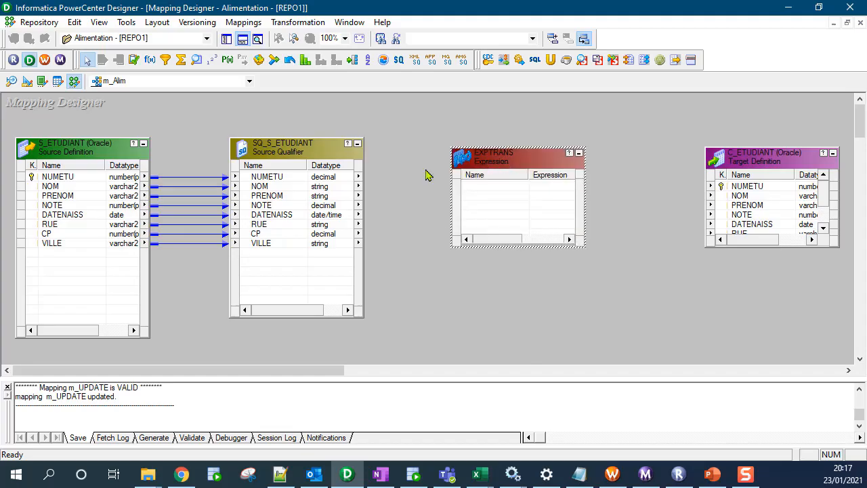
Step: Rename the Expression transformation as EXP_Alim
double_click(497, 160)
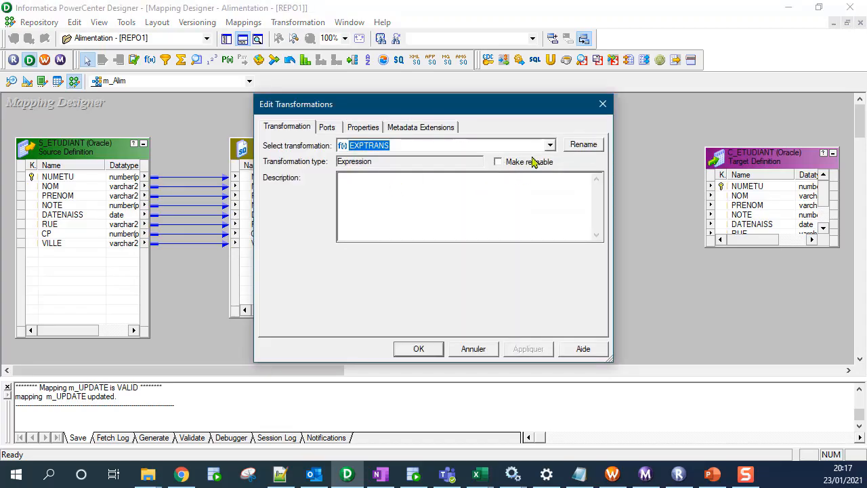
click(583, 145)
click(330, 236)
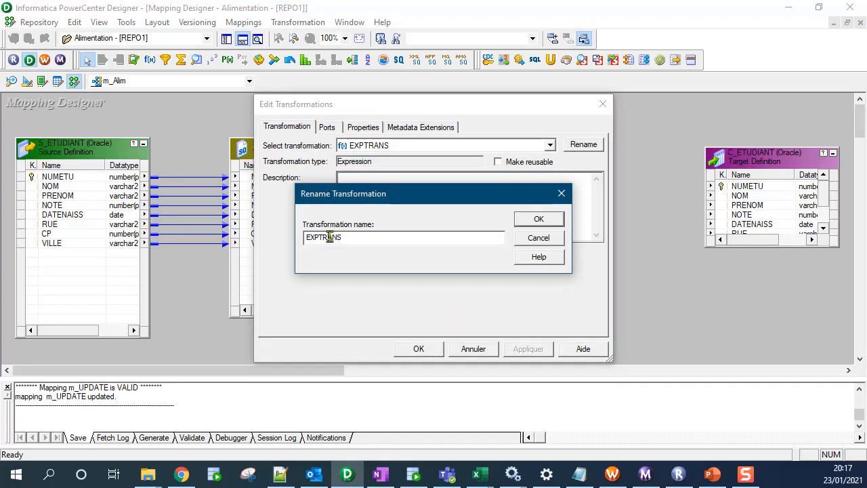
drag(321, 237, 373, 236)
text(_Alim)
key(Return)
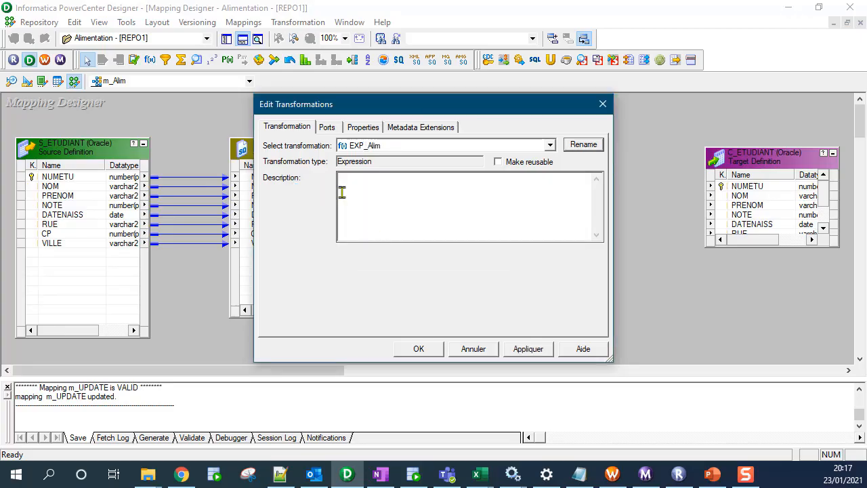
click(521, 347)
click(459, 267)
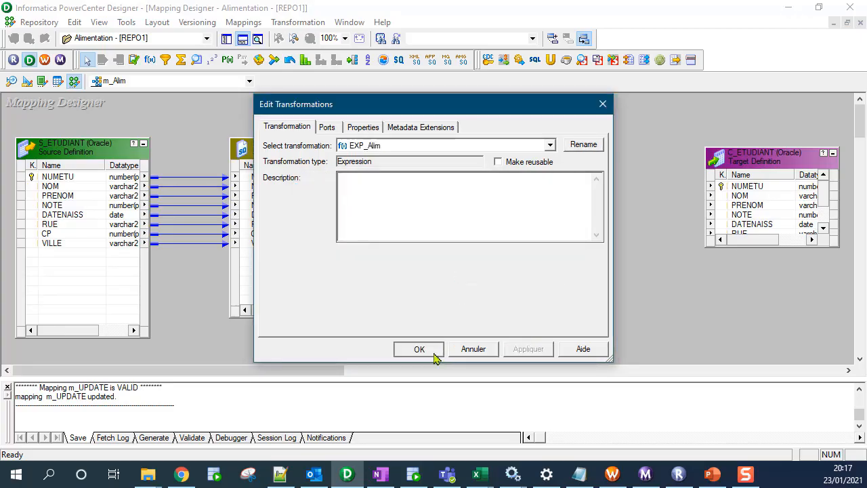
click(437, 353)
Step: Link all SQ_S_ETUDIANT ports from NUMETU to VILLE into EXP_Alim, and enlarge the expression to show them all
click(273, 177)
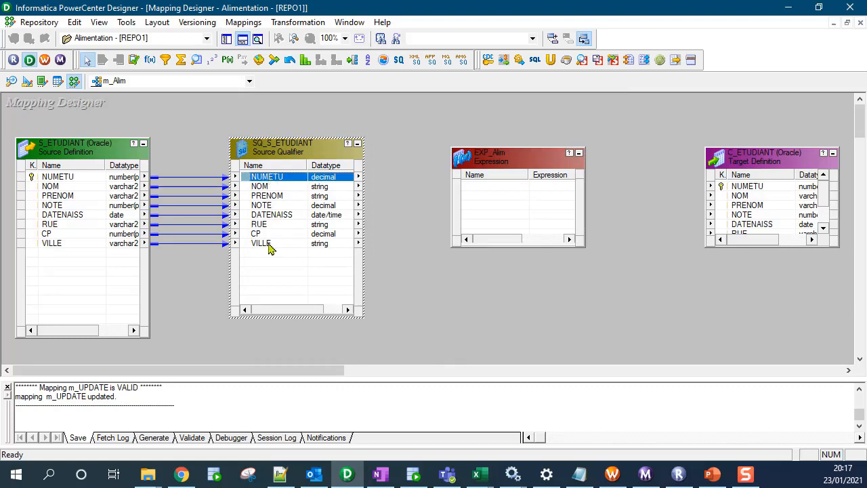
shift+click(272, 243)
drag(262, 178, 478, 188)
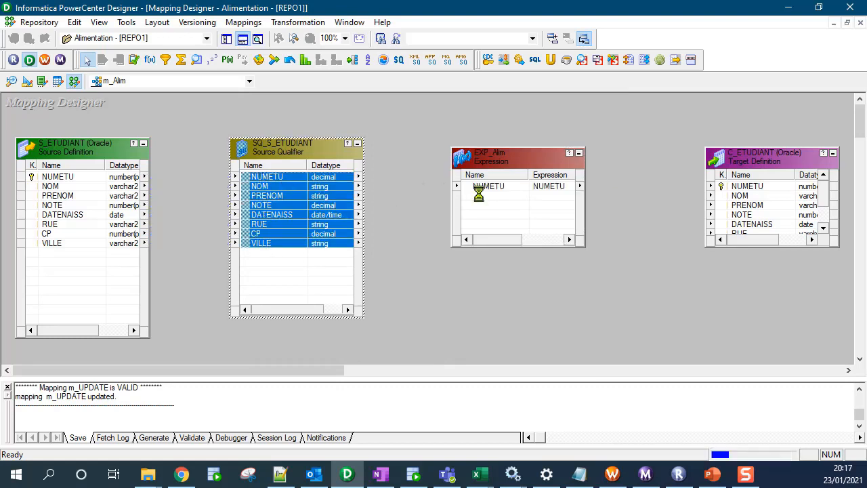
drag(516, 248, 517, 314)
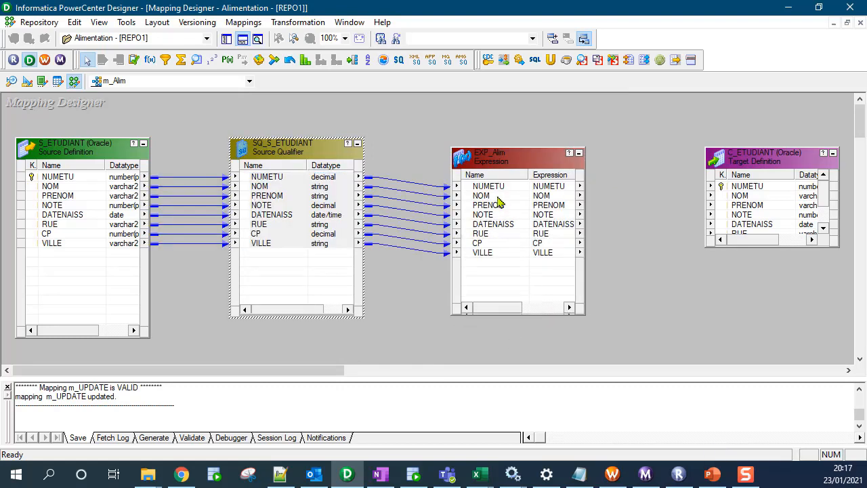
Step: Link all EXP_Alim ports to the C_ETUDIANT target, enlarge the target to show them, and save the mapping
click(493, 189)
shift+click(486, 253)
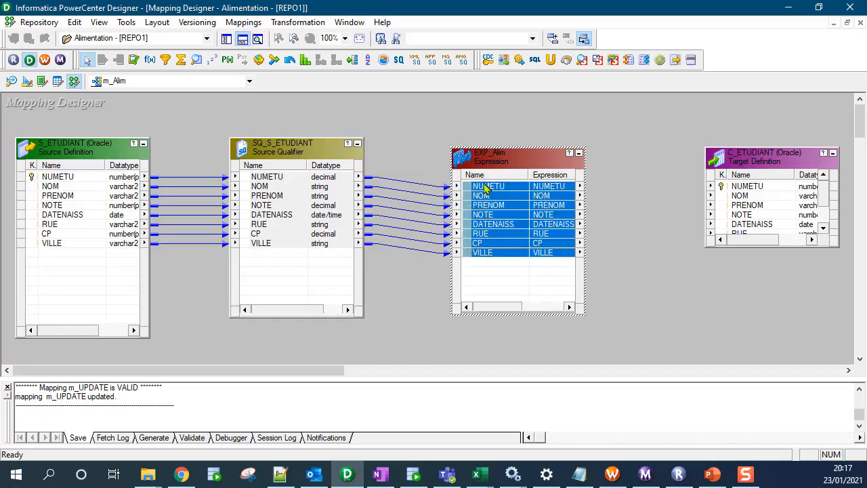
drag(485, 188, 745, 203)
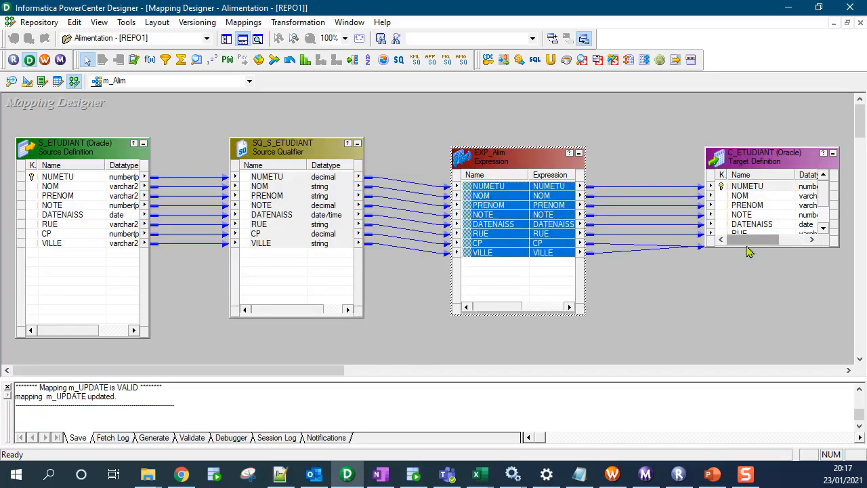
drag(744, 248, 741, 306)
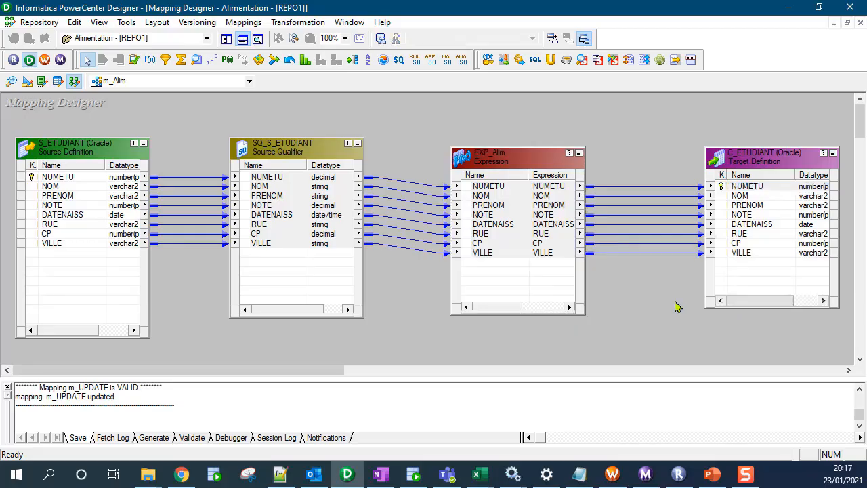
key(ctrl+s)
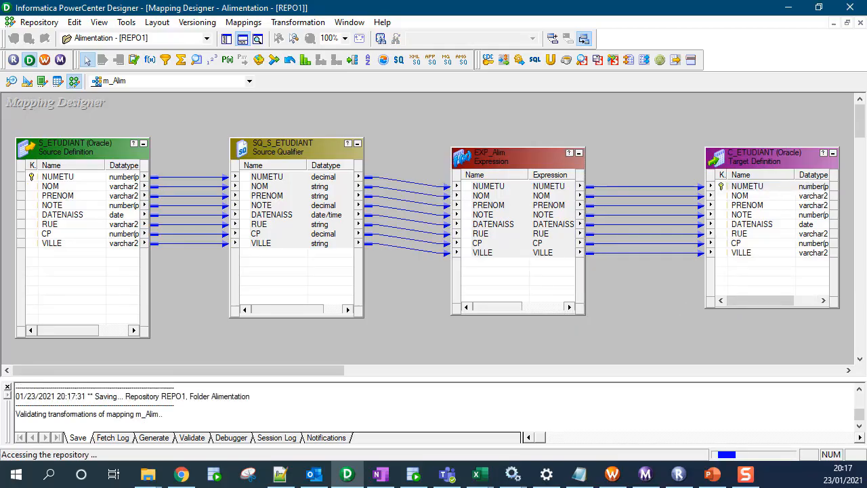
Step: Switch to Workflow Manager and create a workflow named wkf_Alim
click(44, 60)
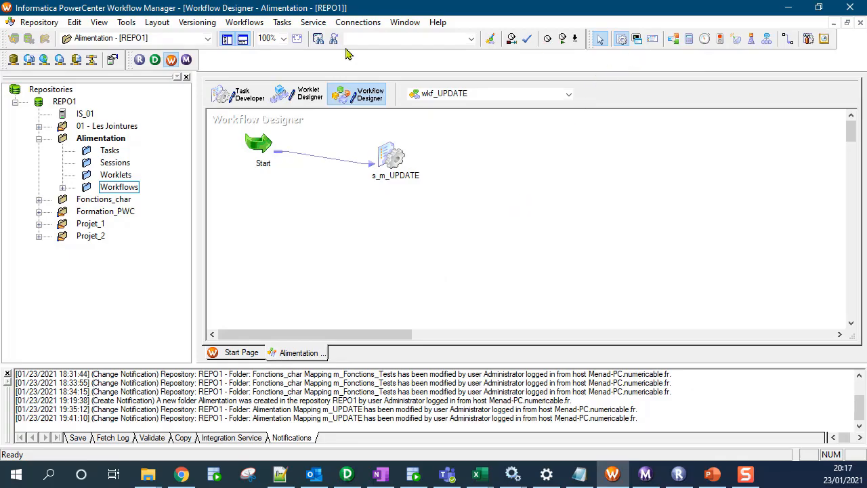
click(245, 21)
click(251, 35)
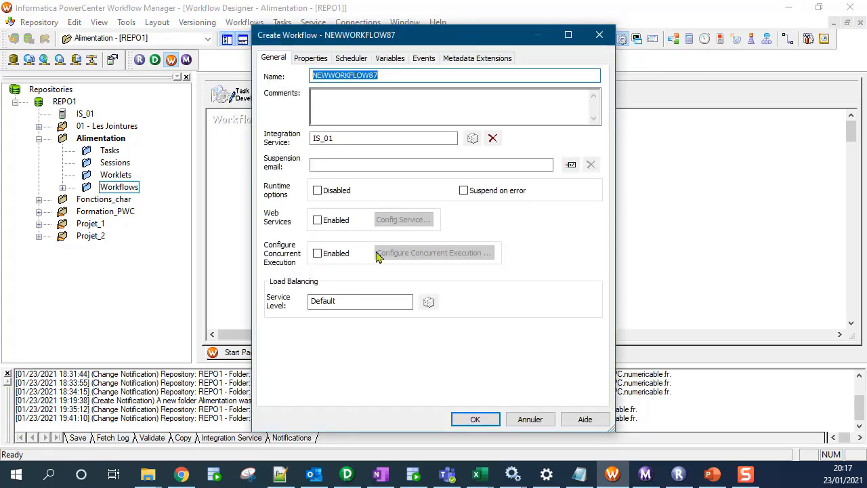
text(wk)
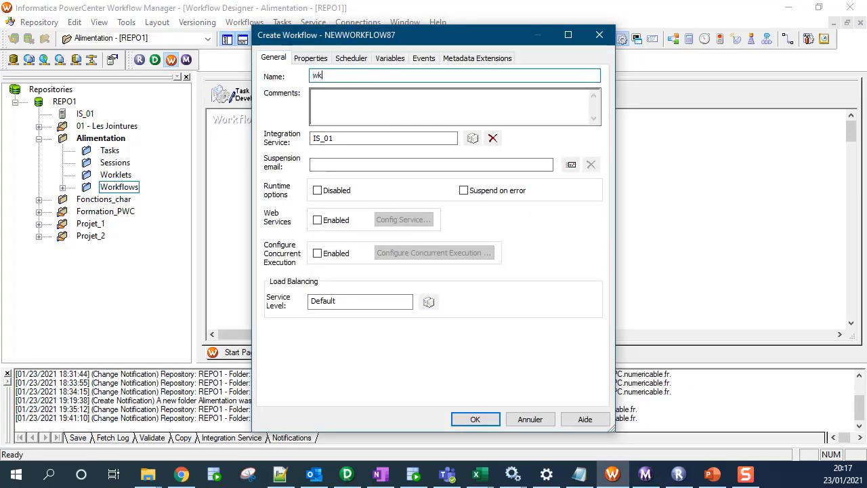
text(f_Alim)
key(Return)
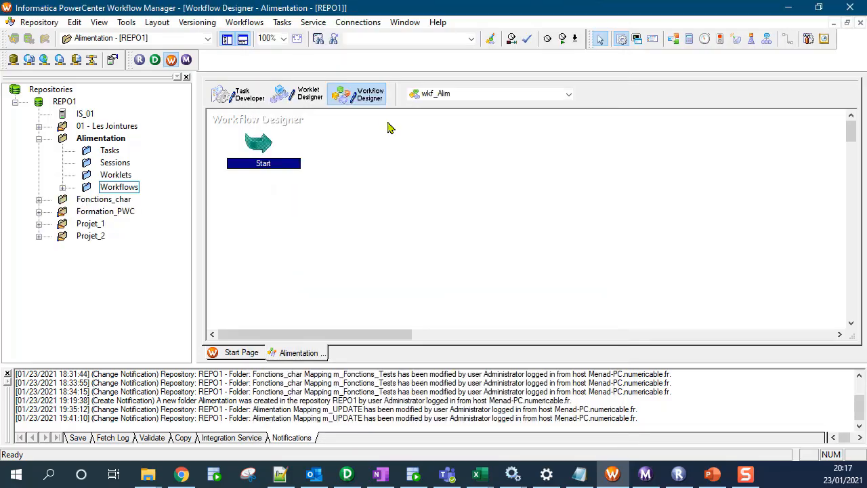
Step: Add a session for the m_Alim mapping to the workflow and place it level with the Start task
click(706, 151)
click(623, 40)
click(402, 177)
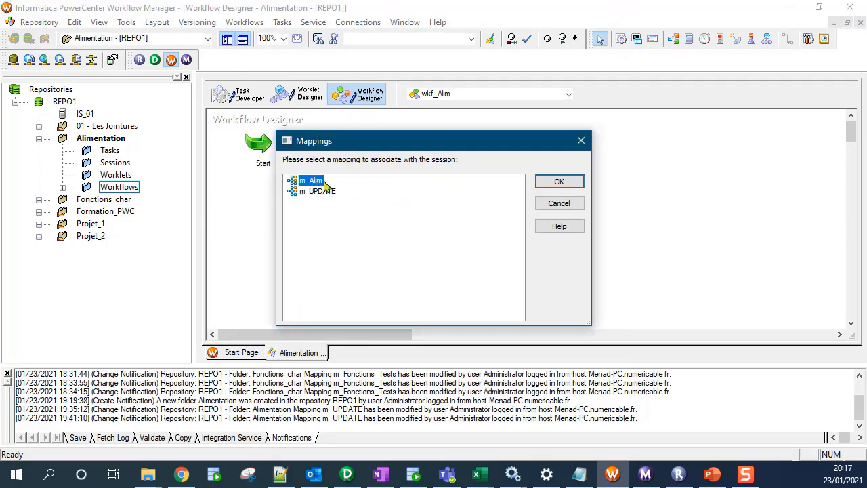
click(566, 180)
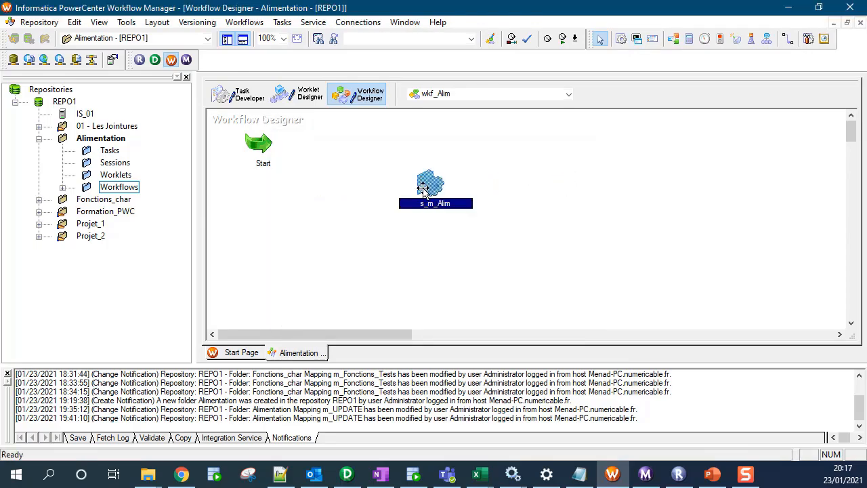
drag(423, 188, 426, 150)
click(605, 171)
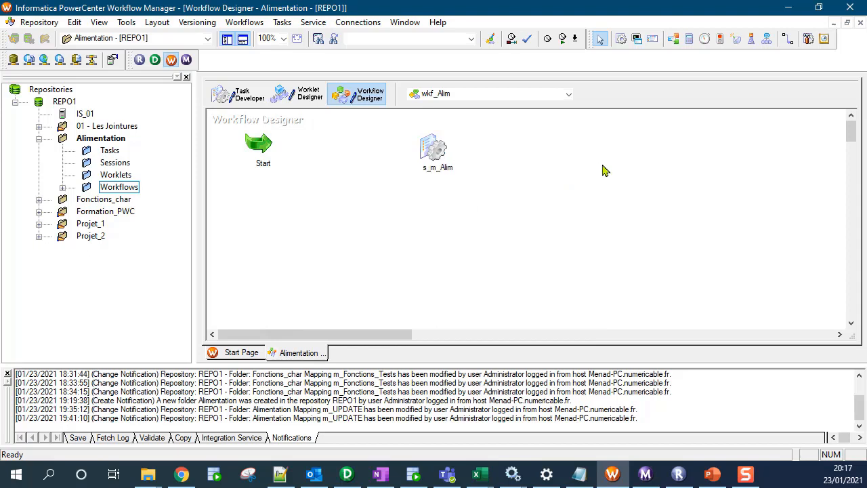
Step: Link the Start task to the s_m_Alim session
click(788, 39)
mouse_move(259, 145)
mouse_down()
mouse_move(437, 150)
mouse_move(401, 147)
mouse_up()
click(439, 156)
Step: In the s_m_Alim session, disable Update as Update and Delete for the C_ETUDIANT target, enable Truncate target table option, and apply
double_click(401, 147)
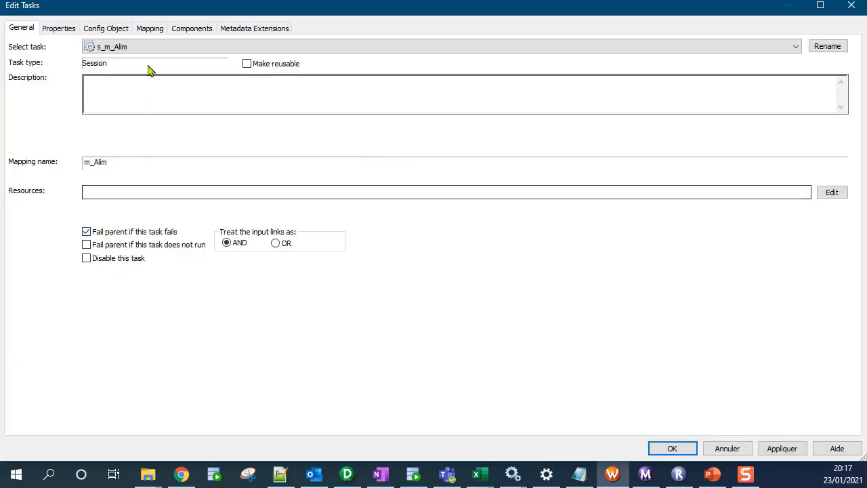
click(159, 28)
click(72, 155)
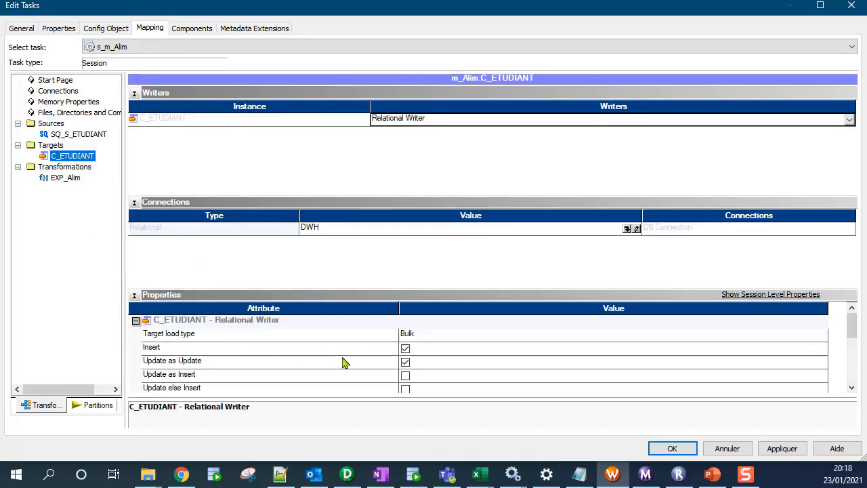
click(137, 226)
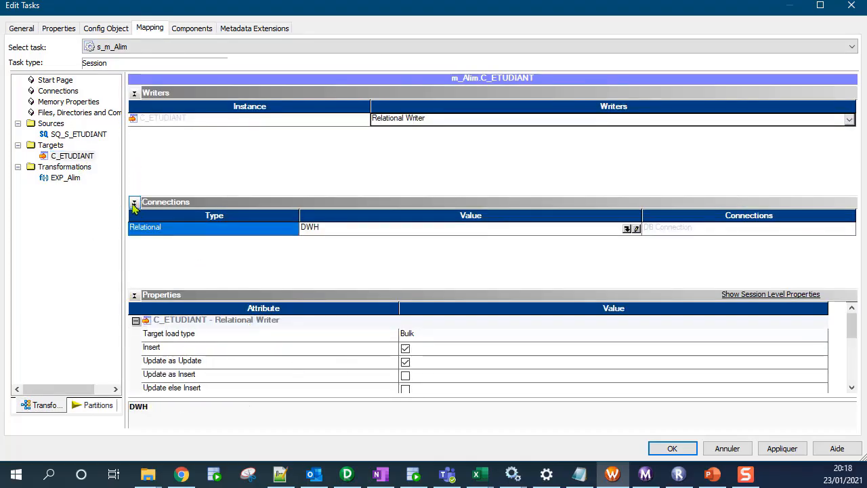
click(135, 201)
click(134, 93)
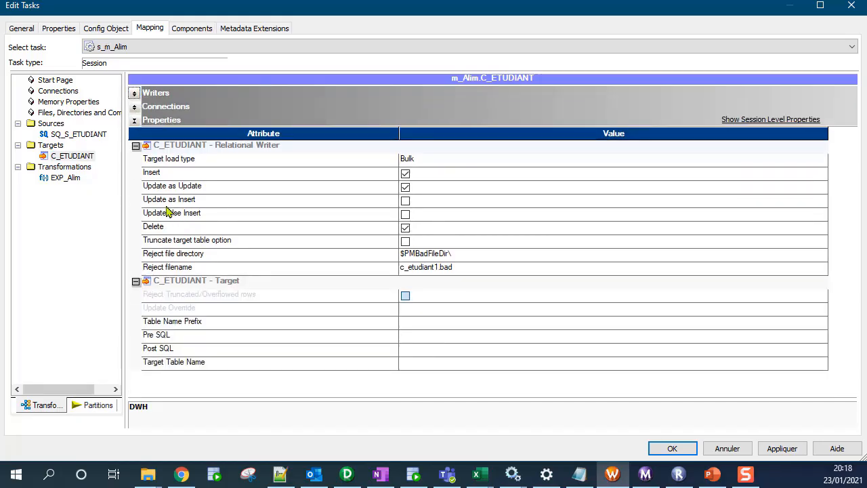
click(157, 176)
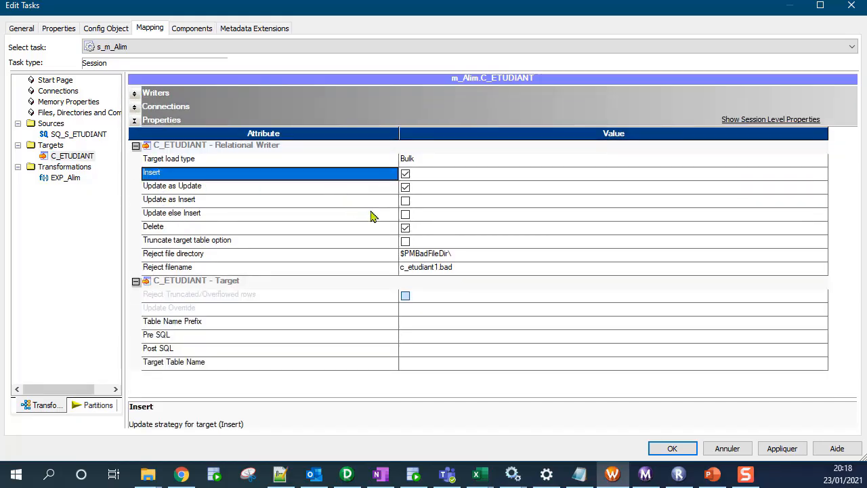
click(405, 190)
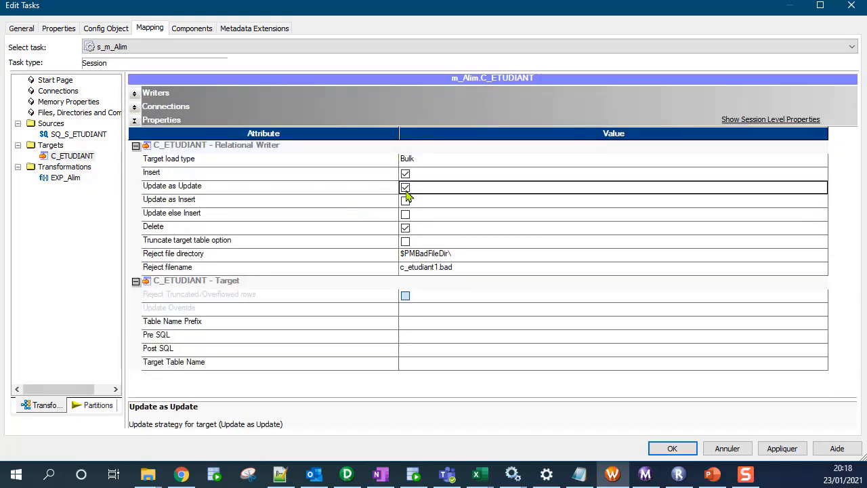
click(405, 229)
click(405, 241)
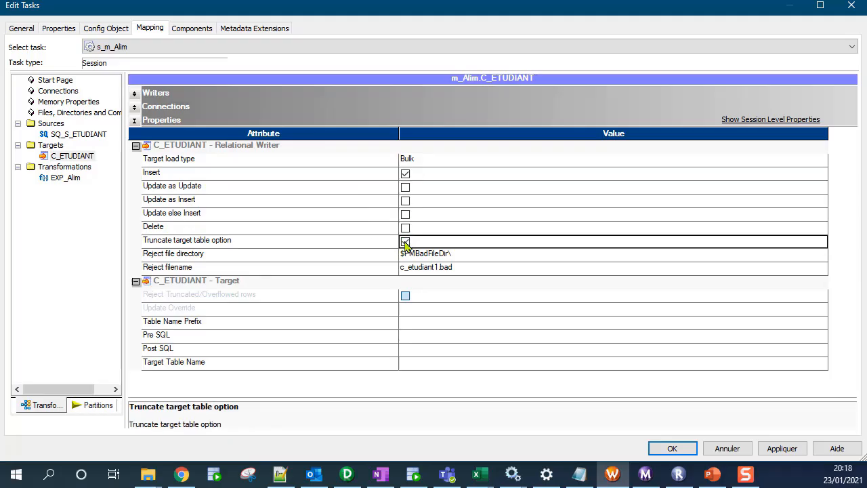
click(780, 449)
click(670, 448)
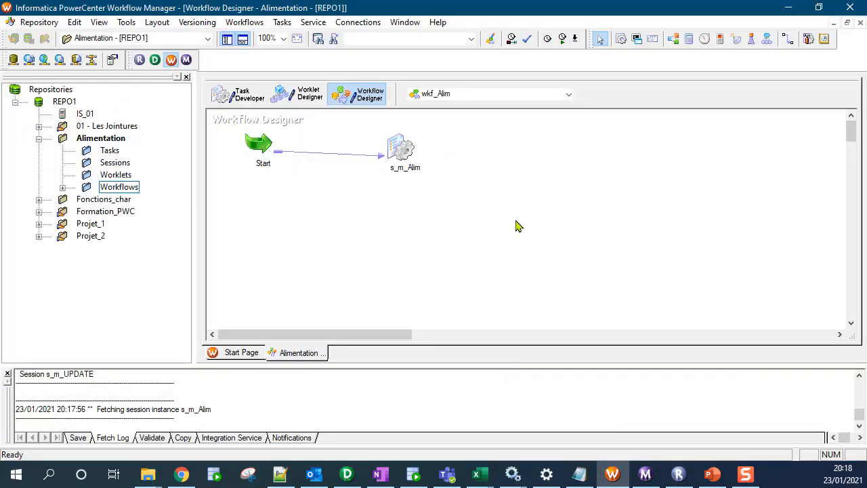
Step: Save the wkf_Alim workflow, start it, and switch to Workflow Monitor
key(ctrl+s)
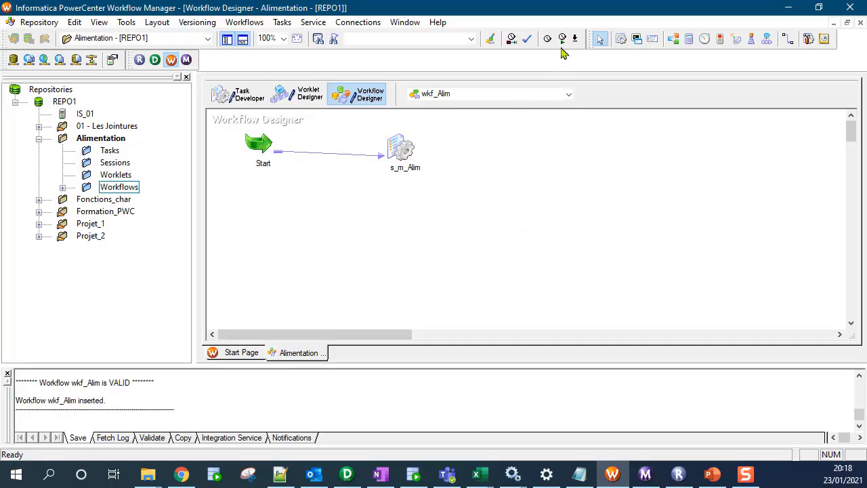
click(562, 39)
click(646, 475)
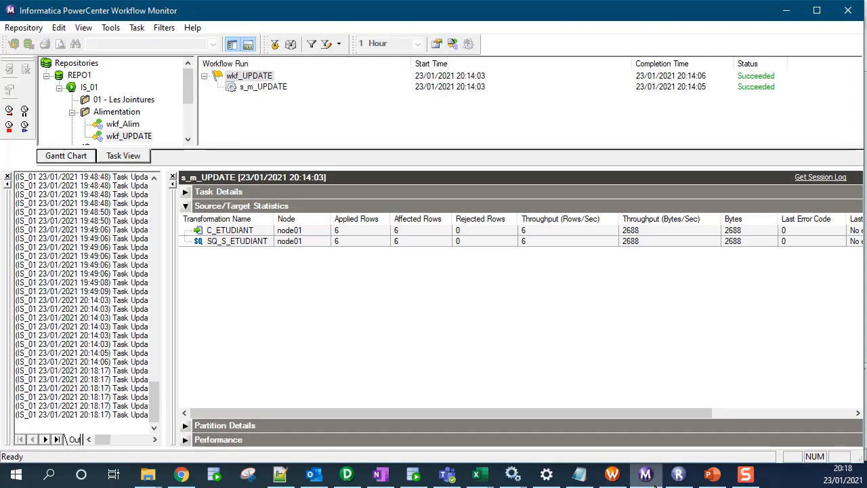
Step: Examine the wkf_Alim run and the first error reported for its s_m_Alim session
click(117, 125)
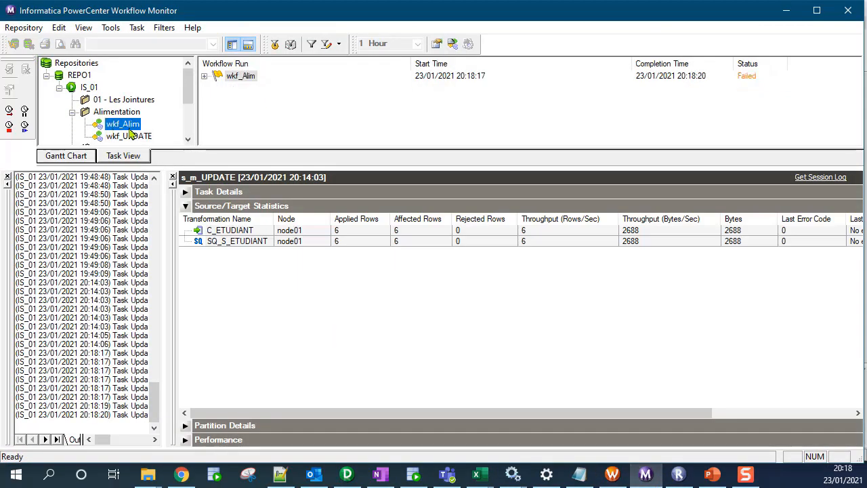
double_click(243, 77)
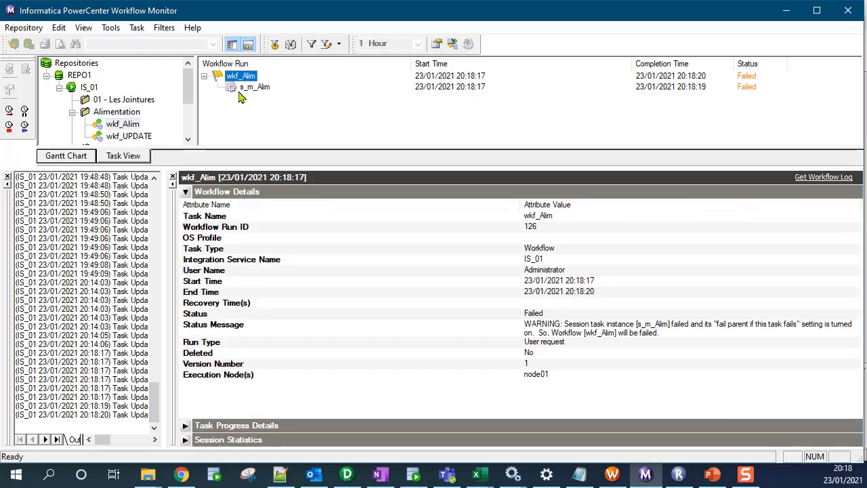
click(252, 87)
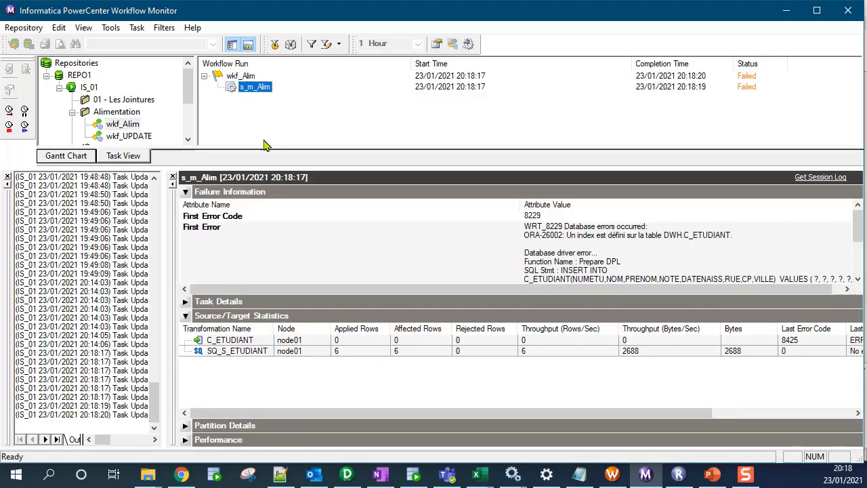
click(589, 253)
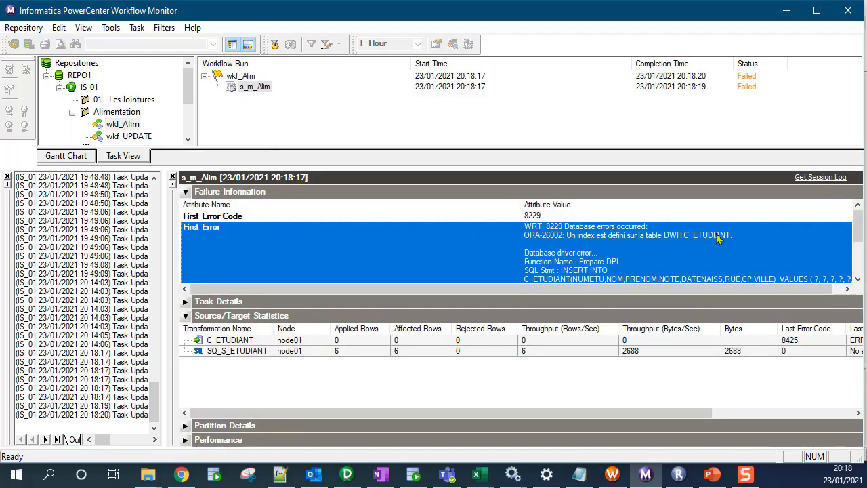
Step: Switch to Workflow Manager and set the C_ETUDIANT target load type to Normal in the s_m_Alim session
click(612, 474)
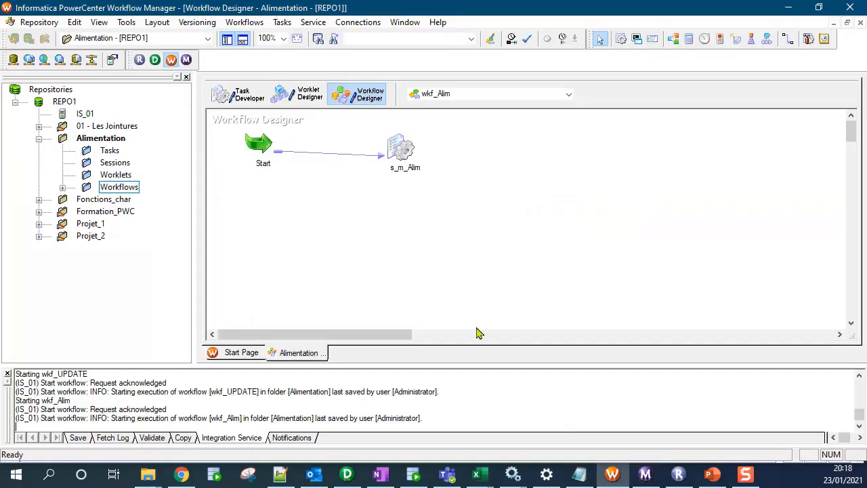
click(399, 149)
double_click(400, 149)
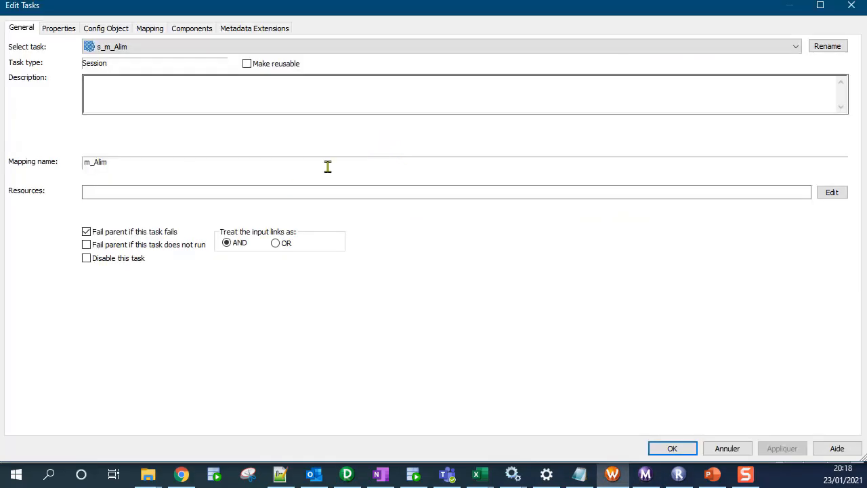
click(146, 30)
click(89, 157)
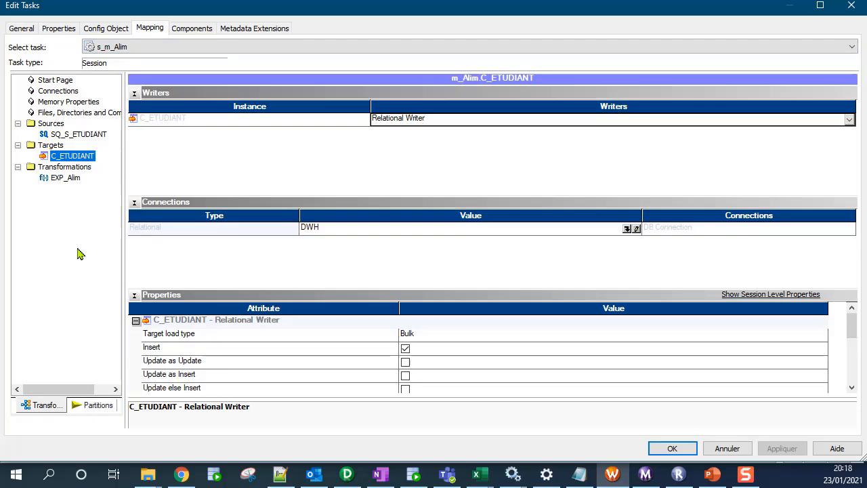
click(165, 339)
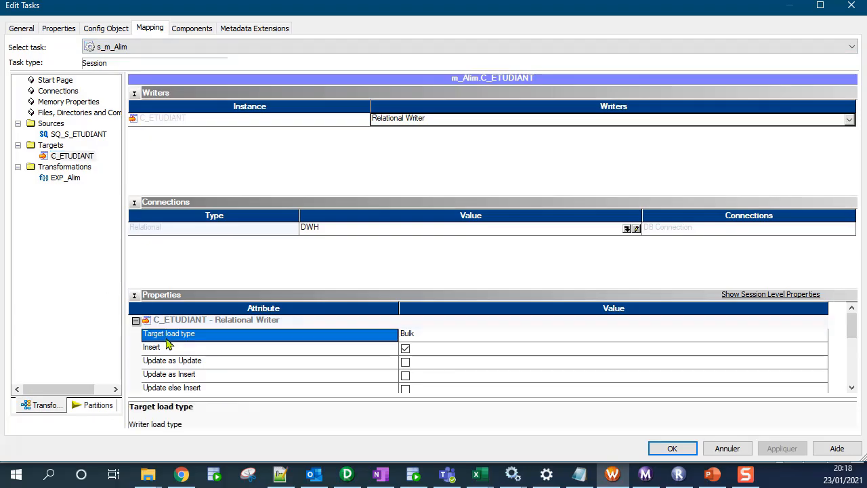
click(424, 343)
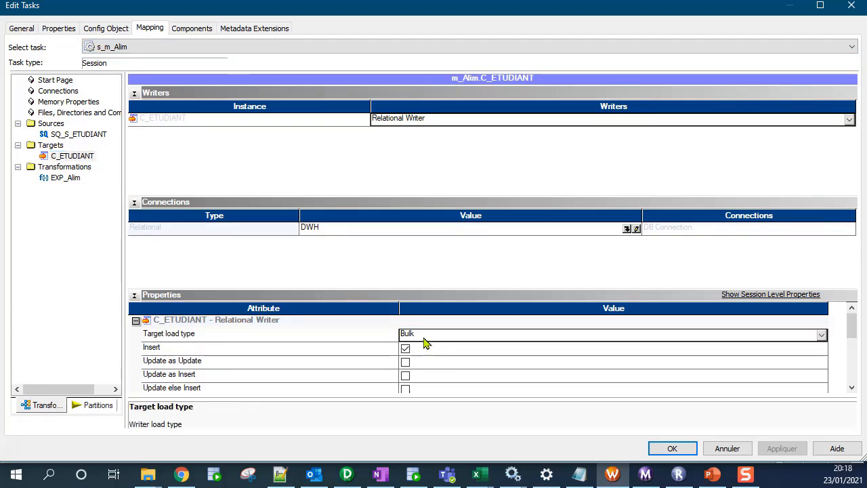
click(423, 339)
click(412, 348)
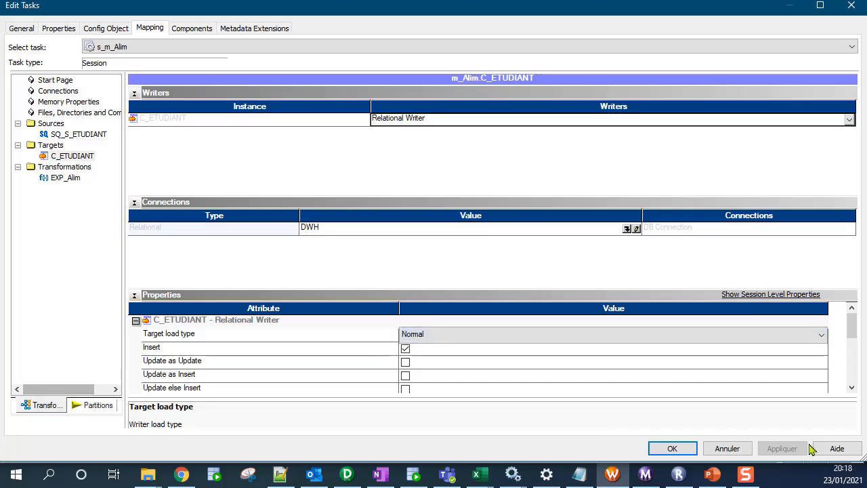
click(670, 448)
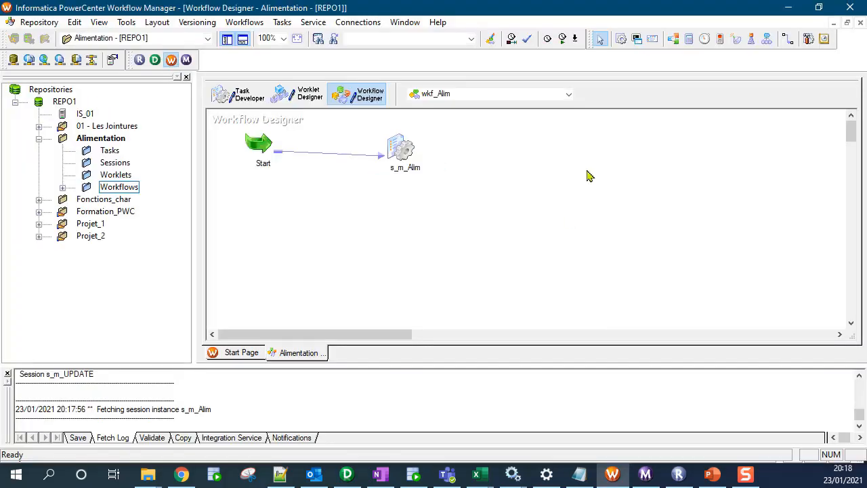
Step: Save the updated wkf_Alim workflow, start it again, and return to Workflow Monitor
key(ctrl+s)
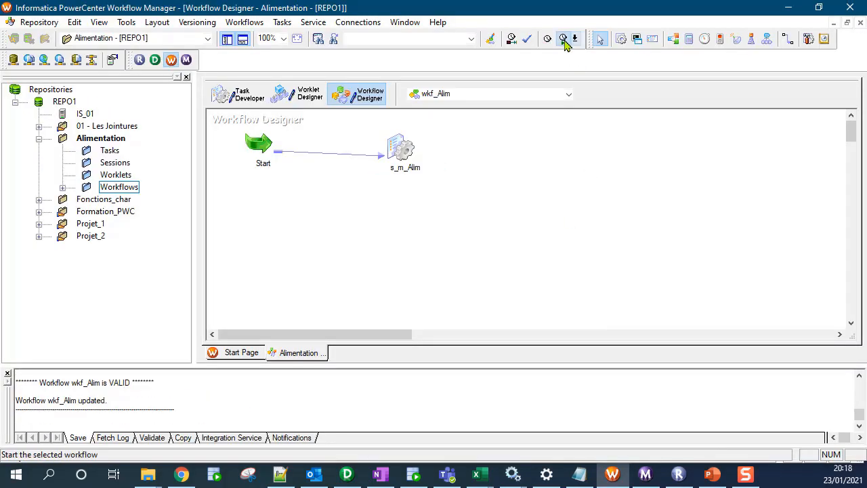
click(564, 39)
click(645, 474)
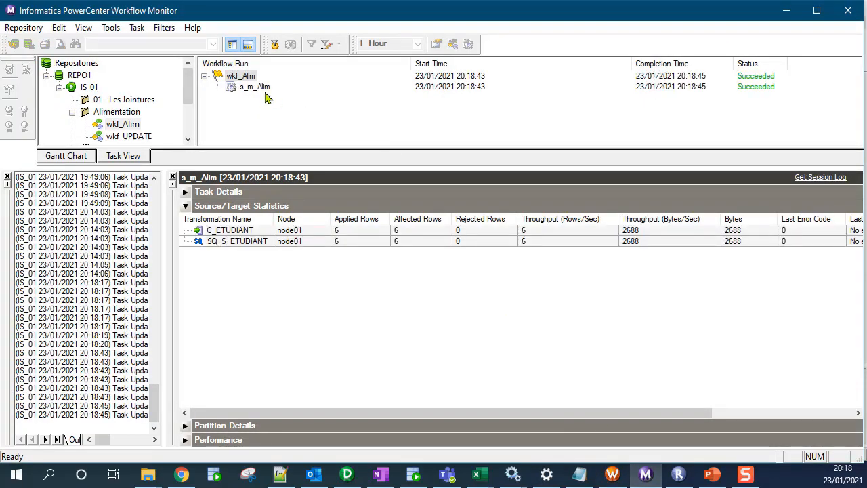
Step: Check the s_m_Alim source and target statistics for SQ_S_ETUDIANT and C_ETUDIANT
click(231, 88)
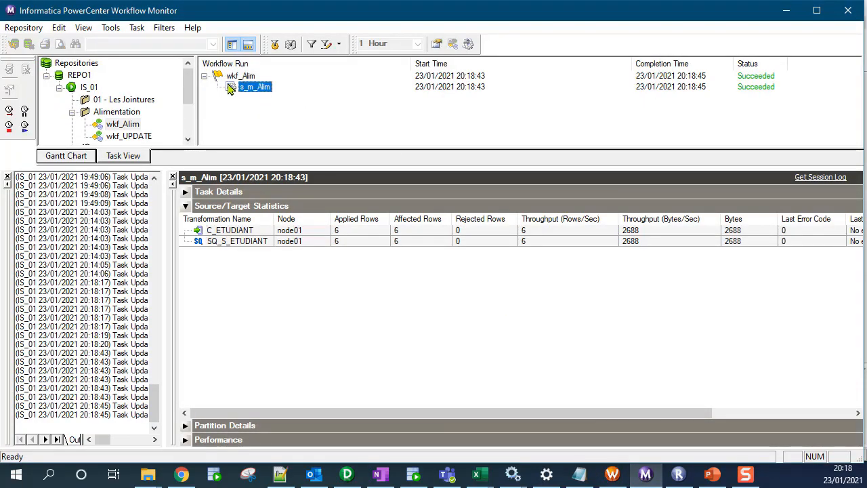
click(346, 242)
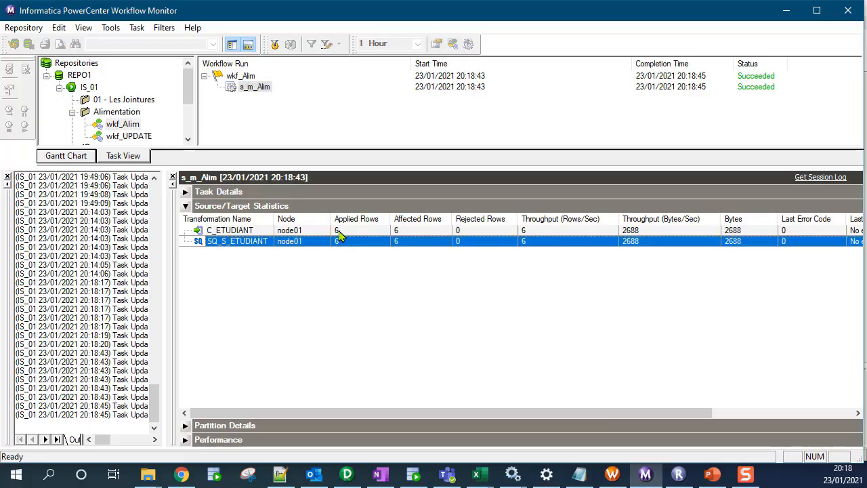
click(341, 232)
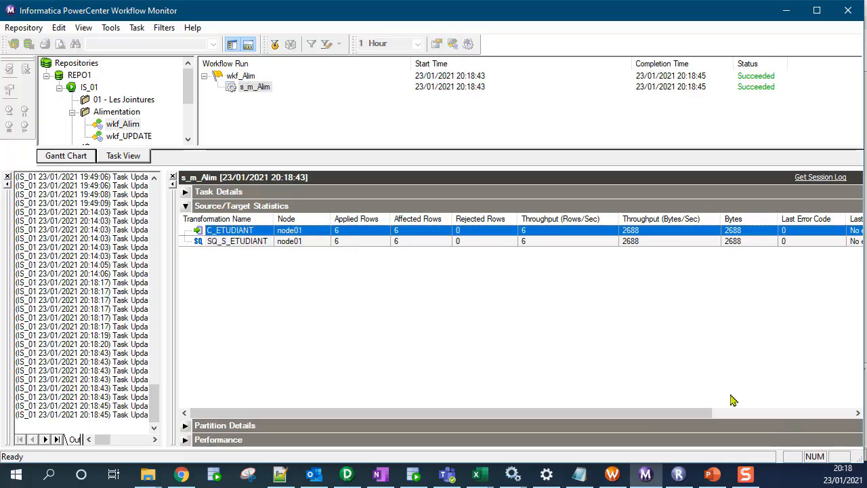
Step: Switch to Oracle SQL Developer, query all rows of C_ETUDIANT, and check the CP value of the row with NUMETU 2
click(413, 474)
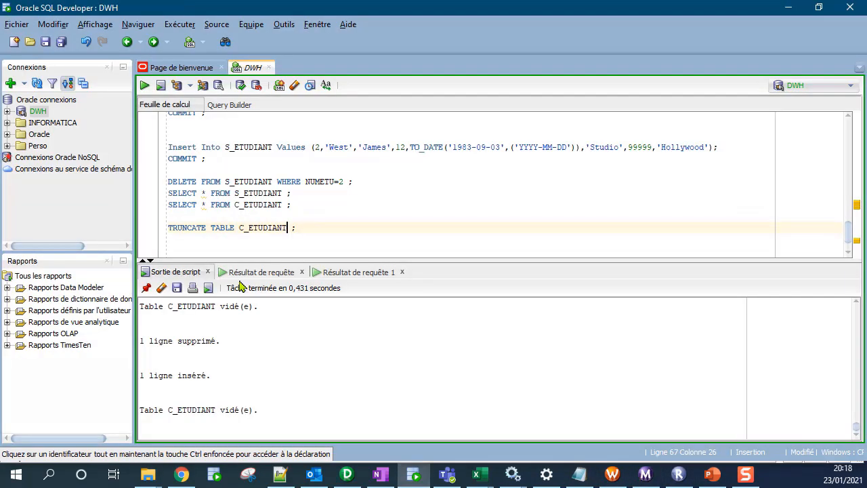
click(263, 204)
key(ctrl+Return)
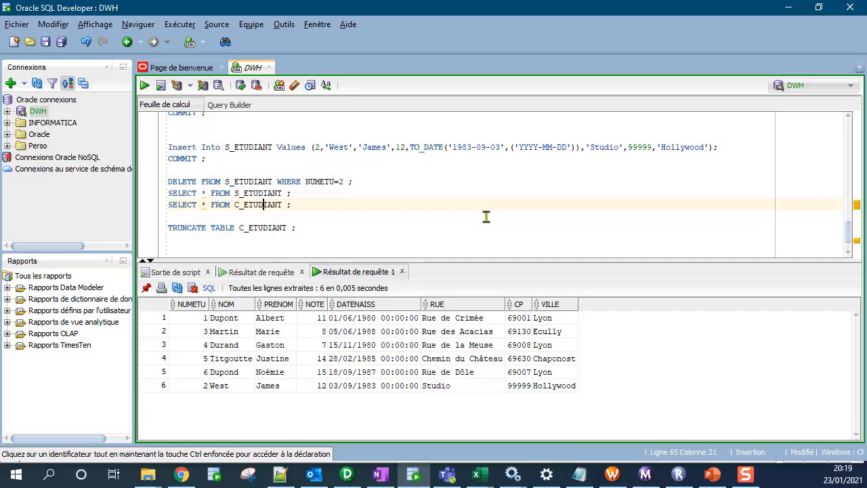
click(520, 388)
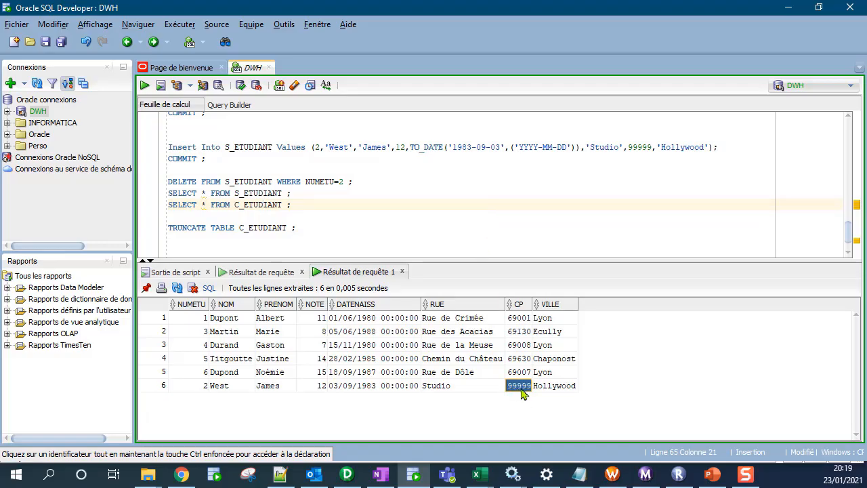
Step: Change the DELETE statement's table to c_ETUDIANT and run it to remove the row where NUMETU=2
click(235, 146)
scroll(235, 147, up, 1)
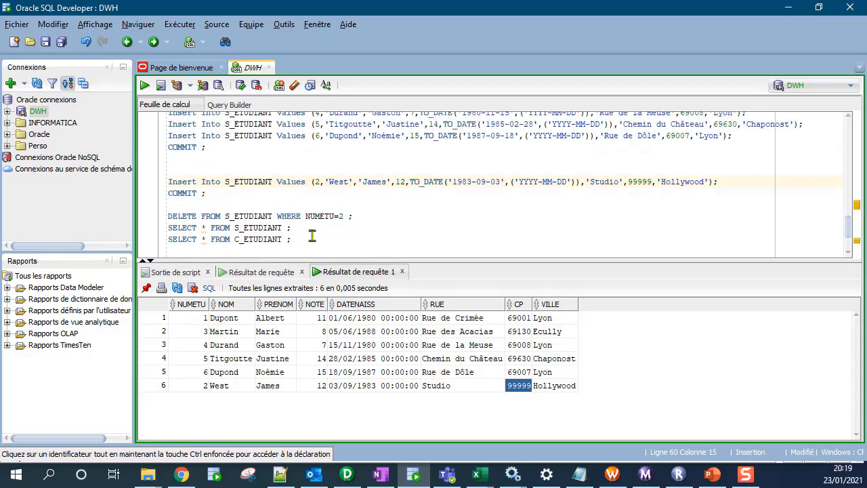
click(324, 218)
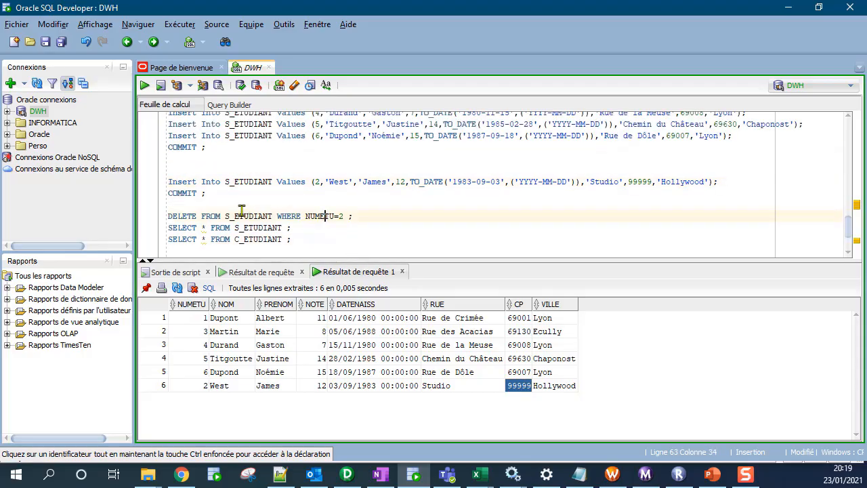
key(BackSpace)
text(c)
key(ctrl+Return)
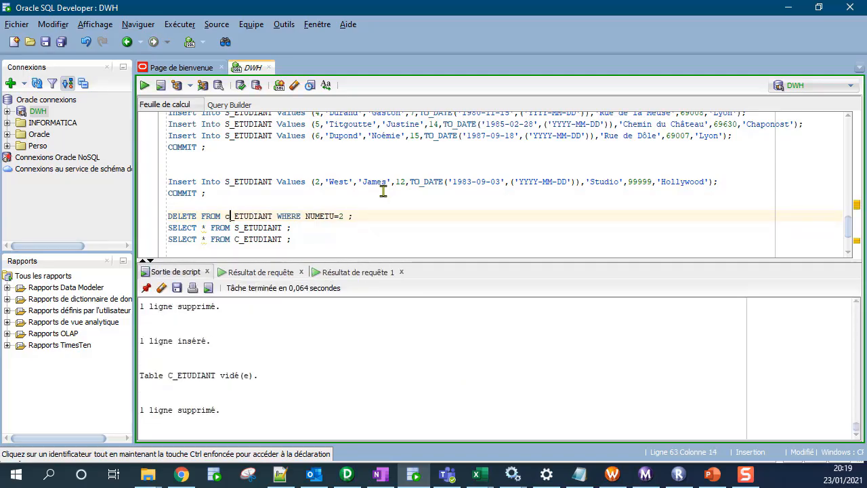
Step: Change the DELETE statement's table to s_ETUDIANT and run it to remove the row where NUMETU=2
key(BackSpace)
text(s)
key(ctrl+Return)
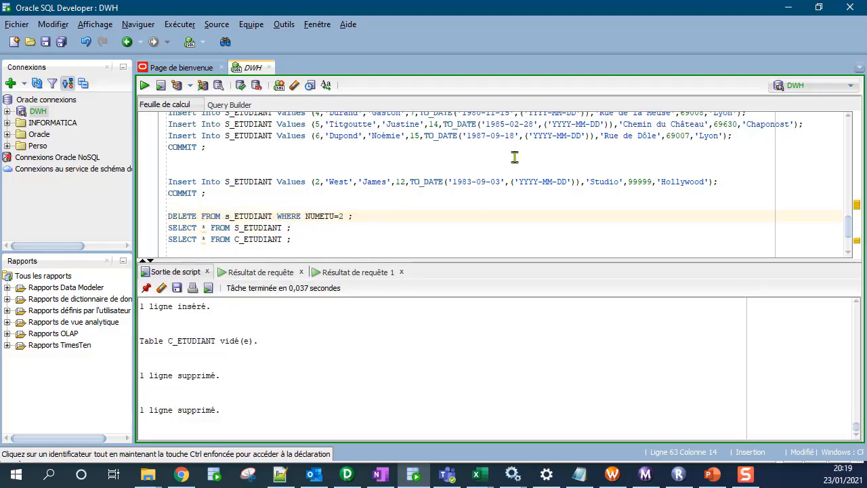
Step: Insert the NUMETU 2 record with an empty CP into S_ETUDIANT using the existing INSERT statement and commit it
click(539, 129)
scroll(540, 129, up, 1)
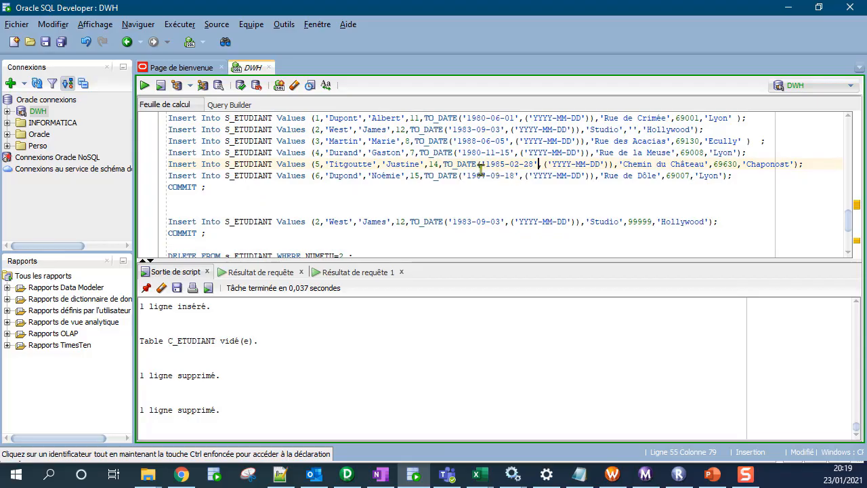
scroll(381, 122, up, 1)
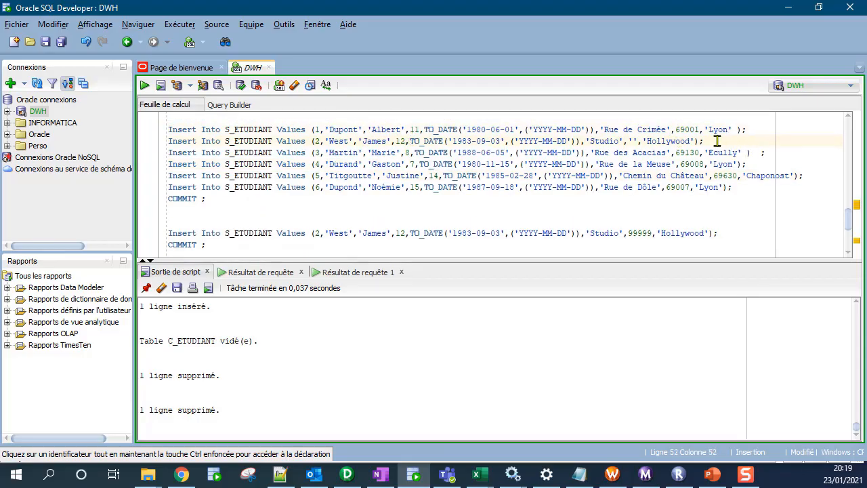
drag(717, 141, 134, 151)
key(F5)
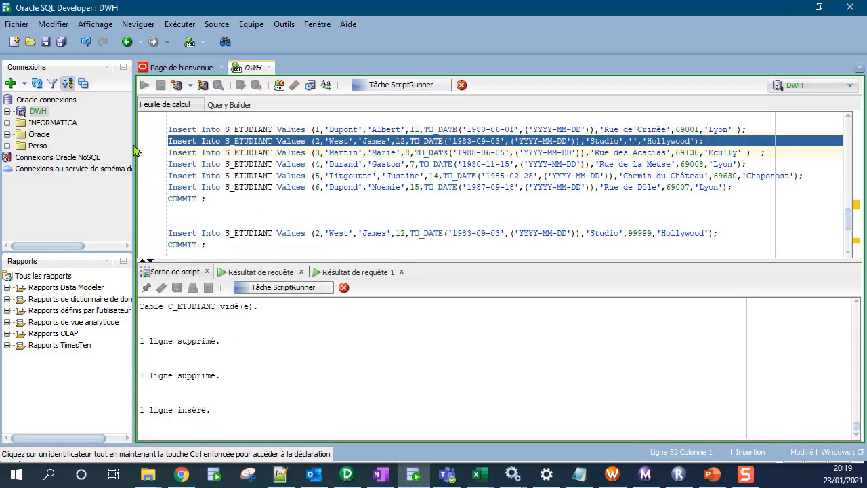
click(192, 199)
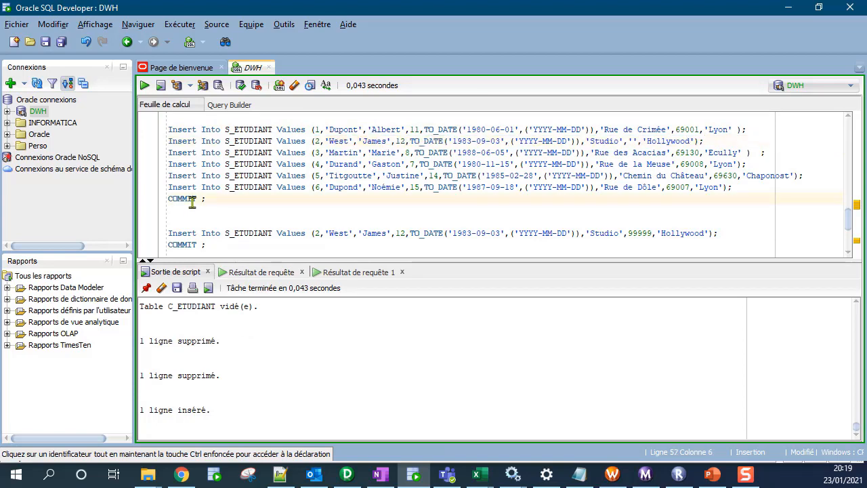
key(ctrl+Return)
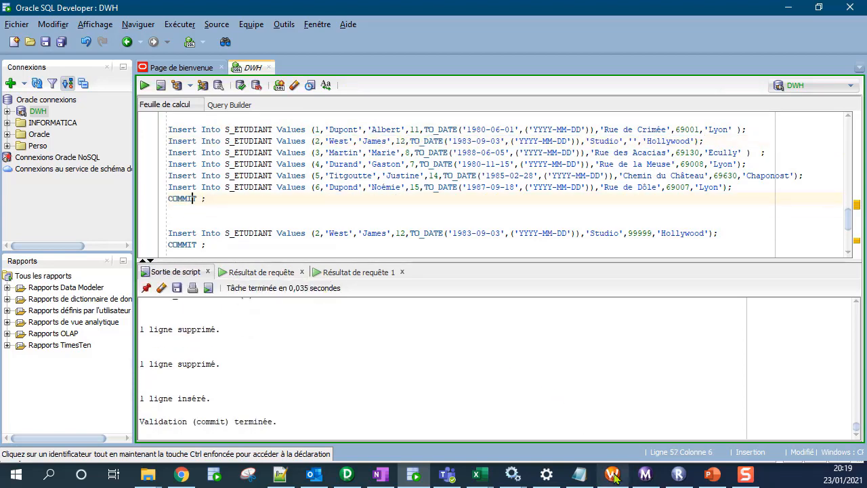
Step: Switch to PowerCenter Workflow Manager, start the wkf_Alim workflow, and return to Oracle SQL Developer
click(612, 477)
click(563, 39)
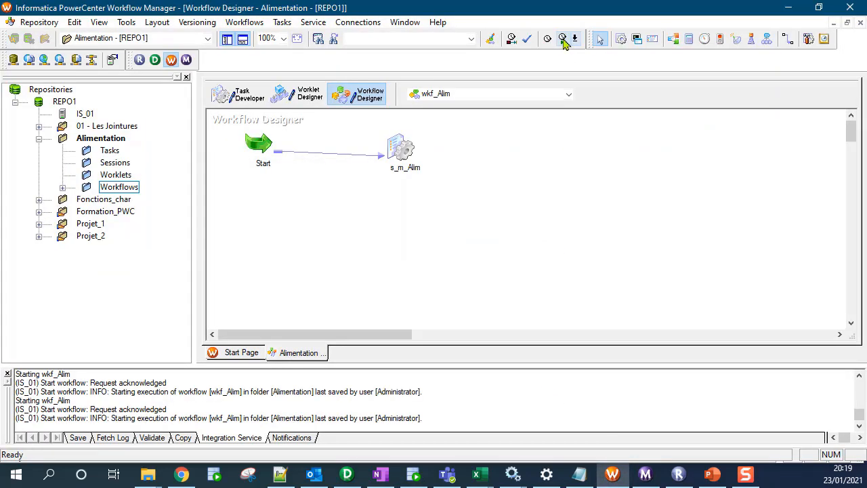
click(613, 477)
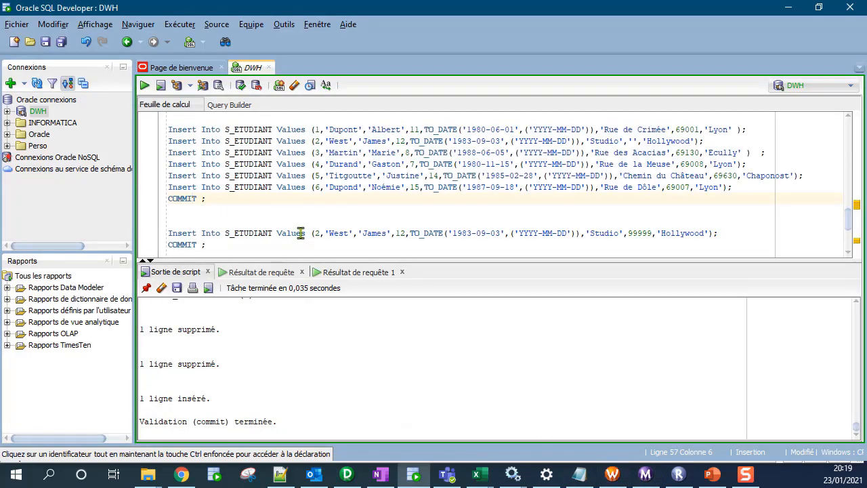
Step: Query all rows of C_ETUDIANT and check the CP value of the row with NUMETU 2
scroll(300, 233, down, 2)
click(258, 188)
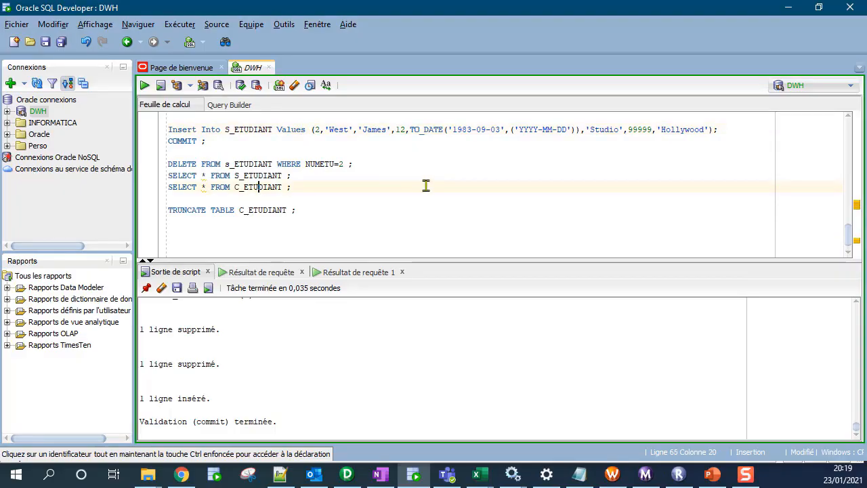
key(ctrl+Return)
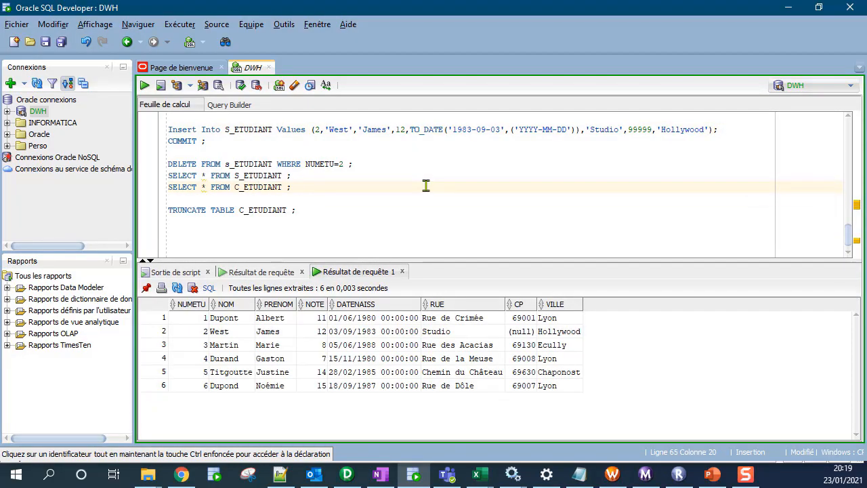
click(519, 334)
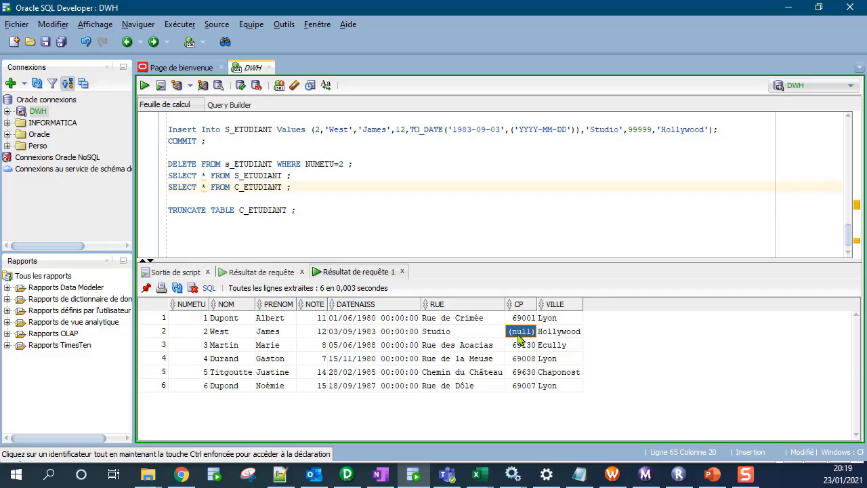
click(195, 324)
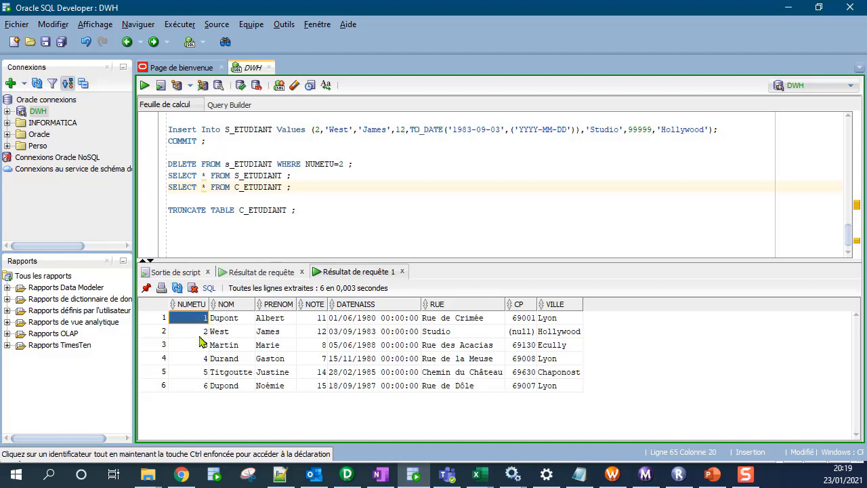
click(201, 333)
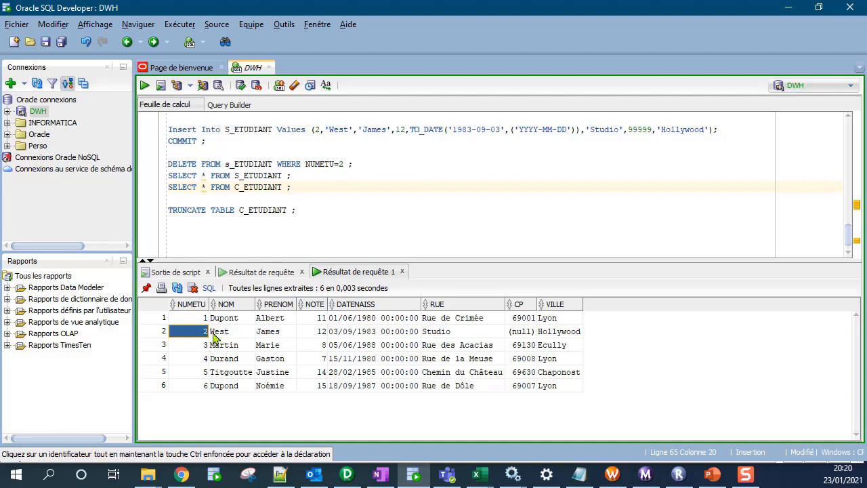
click(526, 333)
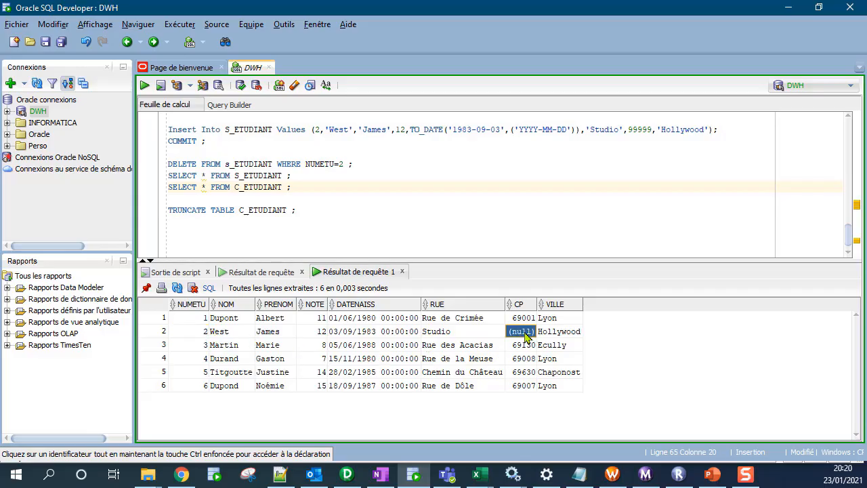
Step: Switch to PowerCenter Workflow Manager and disable the Truncate target table option for the C_ETUDIANT target in the s_m_Alim session
click(612, 474)
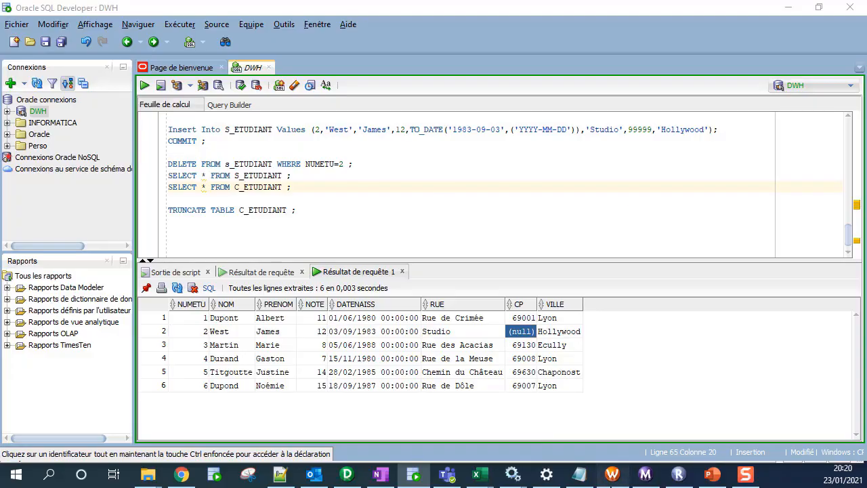
double_click(408, 153)
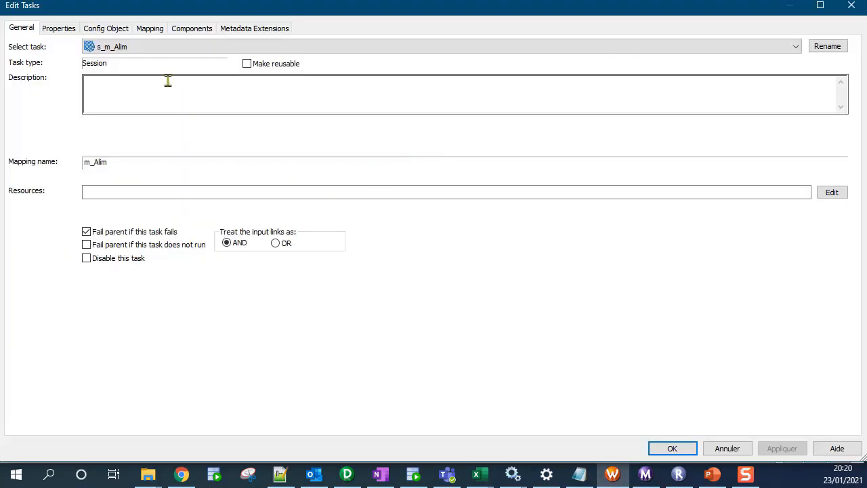
click(150, 29)
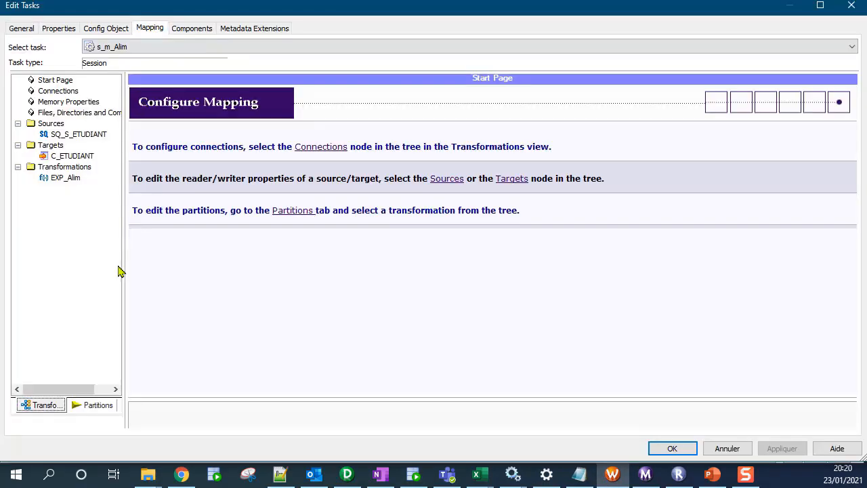
click(70, 156)
click(134, 92)
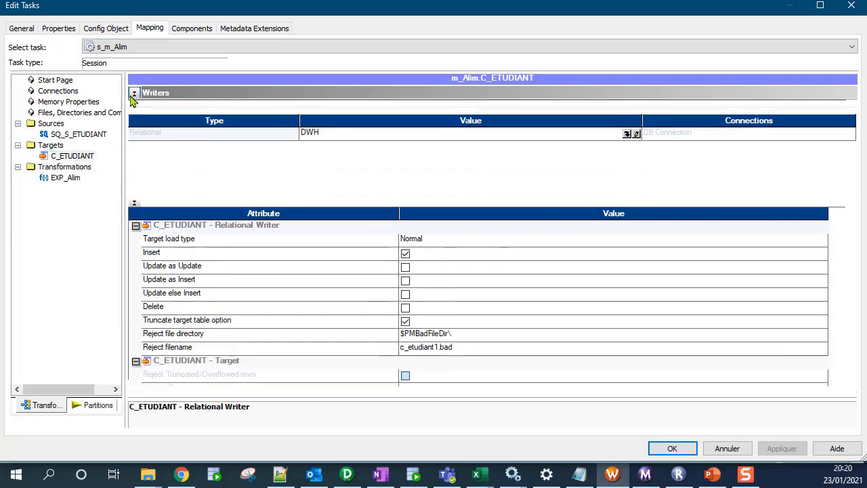
click(134, 107)
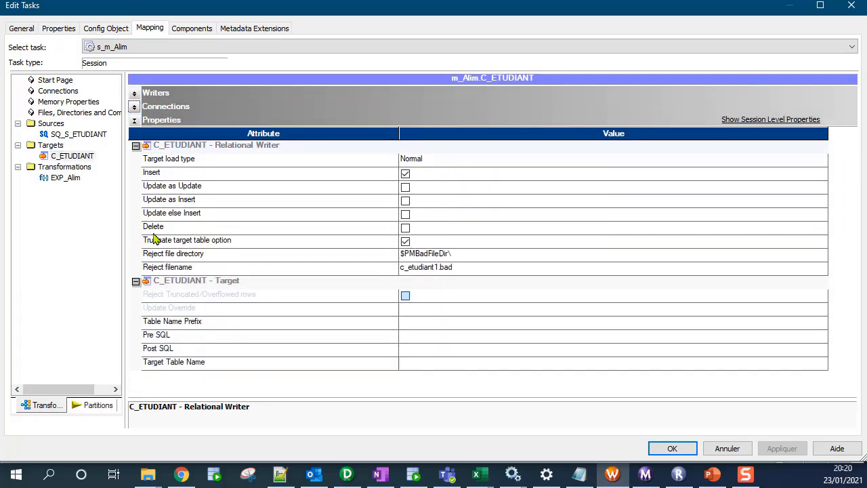
click(155, 231)
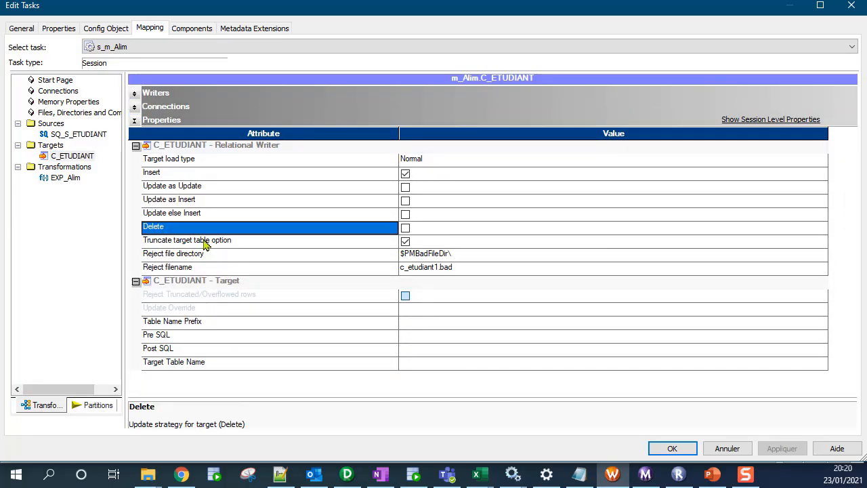
click(207, 242)
click(405, 243)
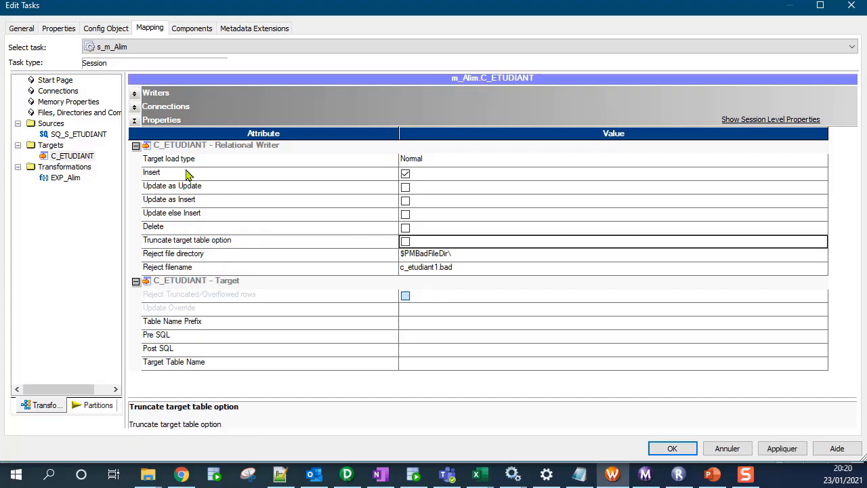
Step: Enable Update as Update for the C_ETUDIANT target, apply the session changes, and save the workflow
click(231, 193)
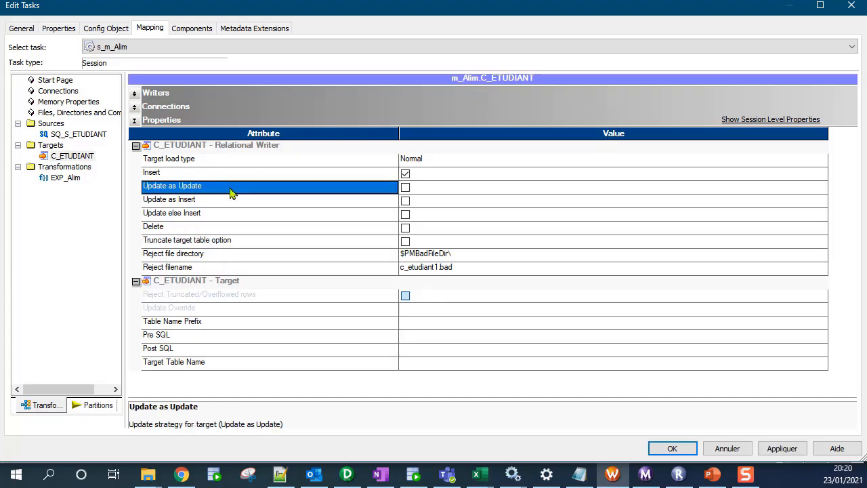
click(405, 188)
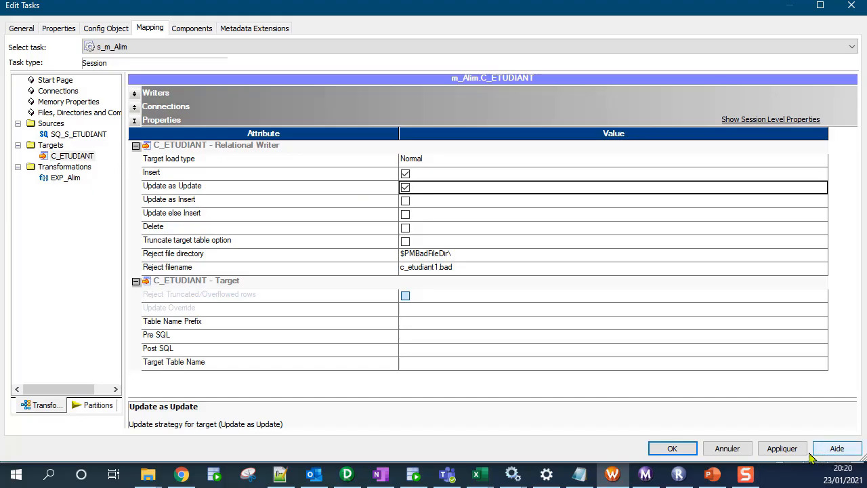
click(782, 448)
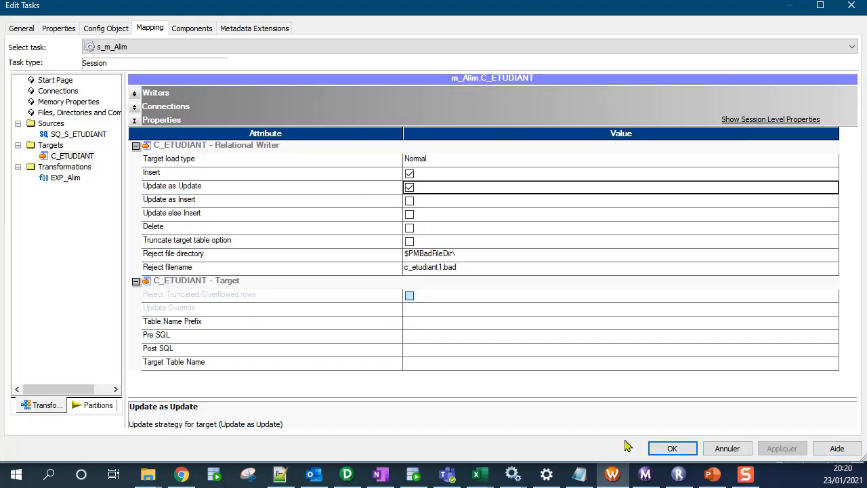
click(670, 449)
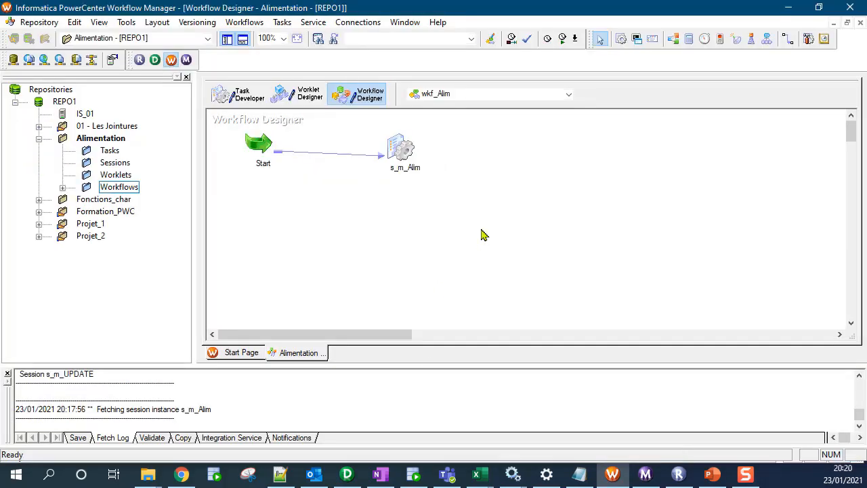
key(ctrl+s)
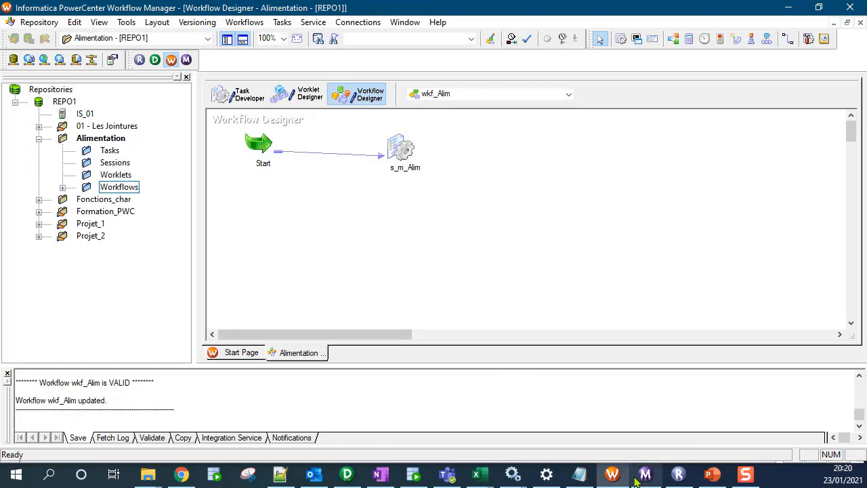
Step: Switch to Oracle SQL Developer, delete the NUMETU=2 row from S_ETUDIANT, and reinsert it with CP 99999
click(413, 474)
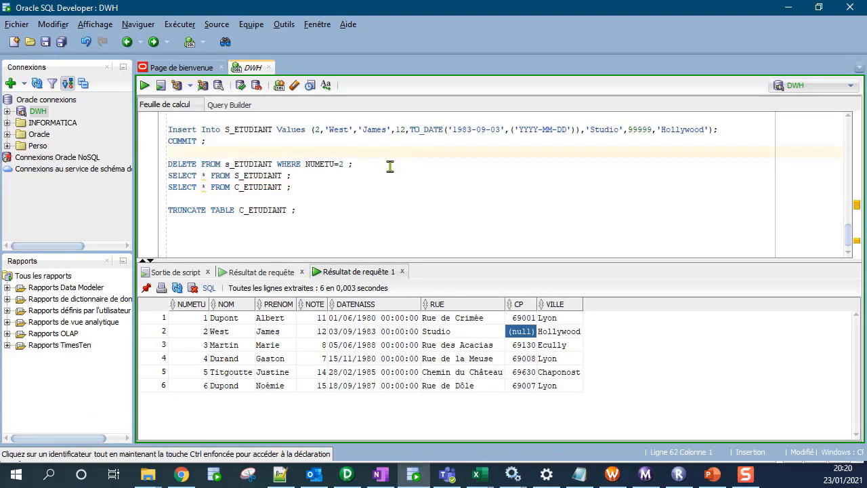
scroll(342, 162, up, 1)
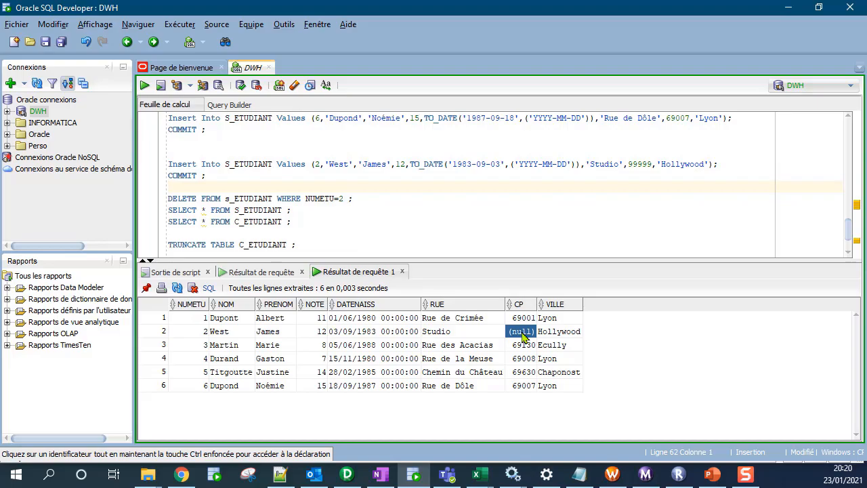
click(325, 199)
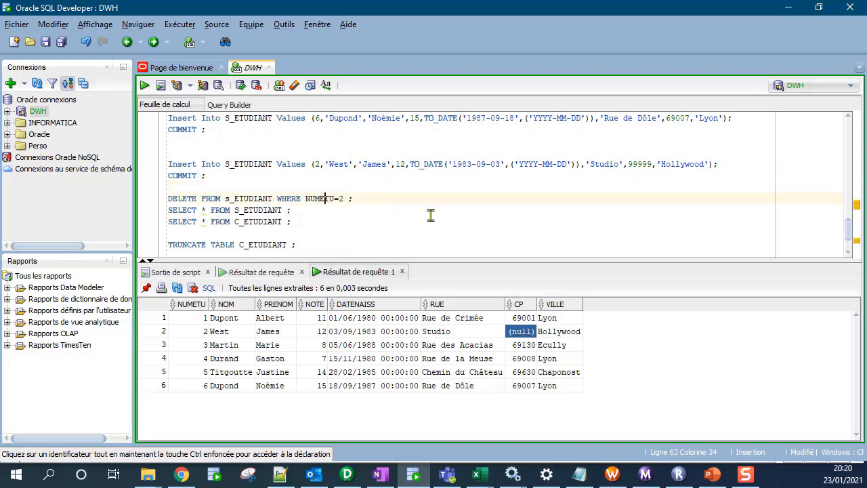
key(ctrl+Return)
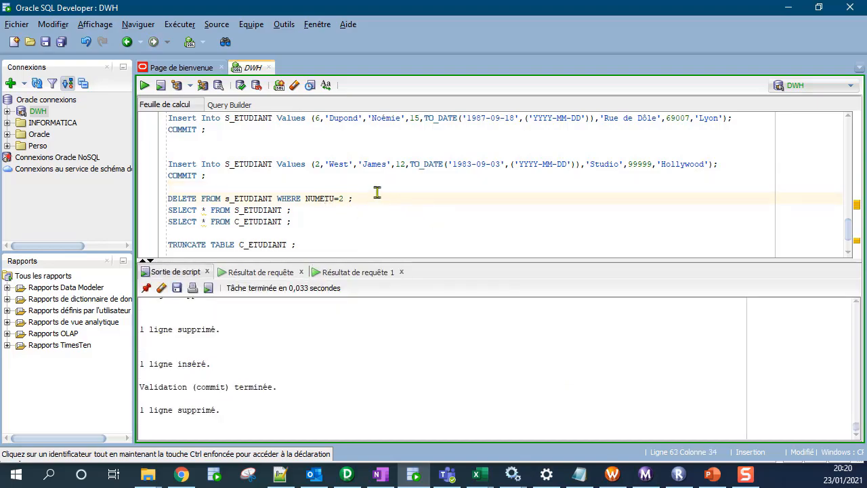
click(435, 165)
key(ctrl+Return)
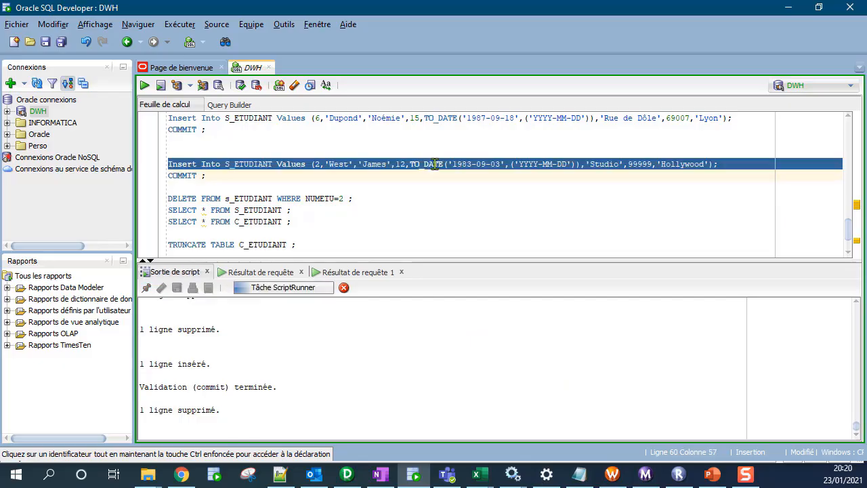
Step: Query S_ETUDIANT and C_ETUDIANT in turn and compare the CP value of the row with NUMETU 2
click(243, 211)
key(ctrl+Return)
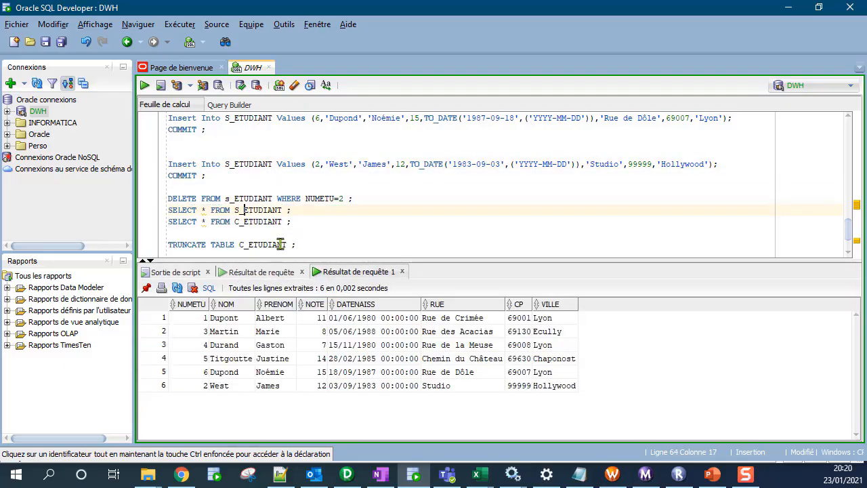
click(520, 385)
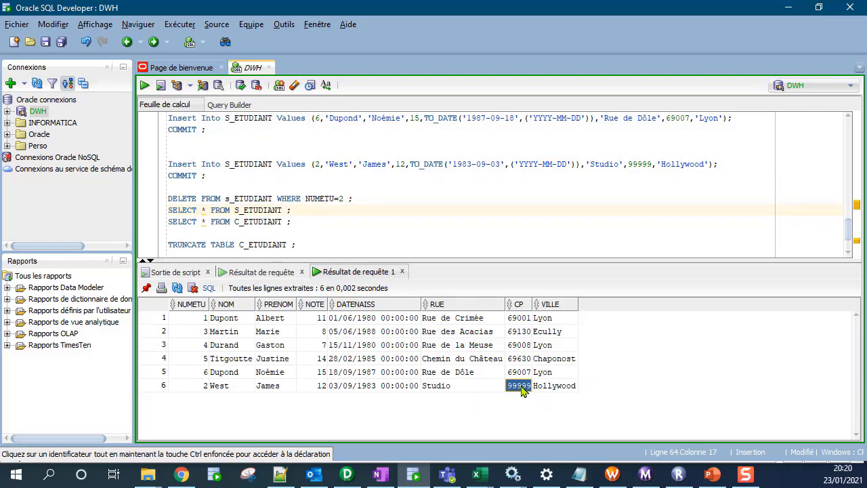
click(268, 223)
key(ctrl+Return)
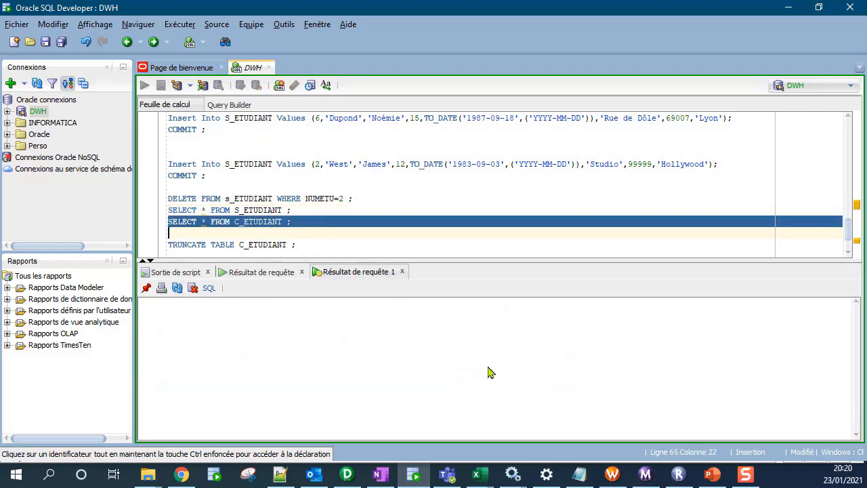
click(521, 332)
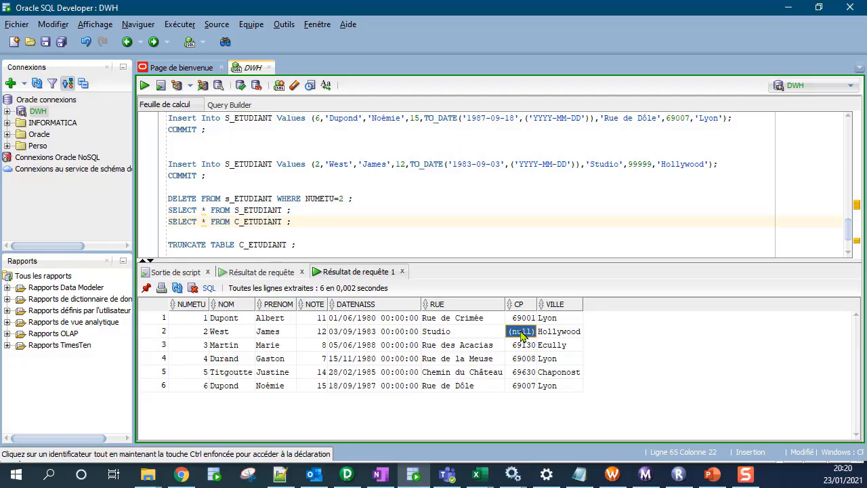
click(156, 332)
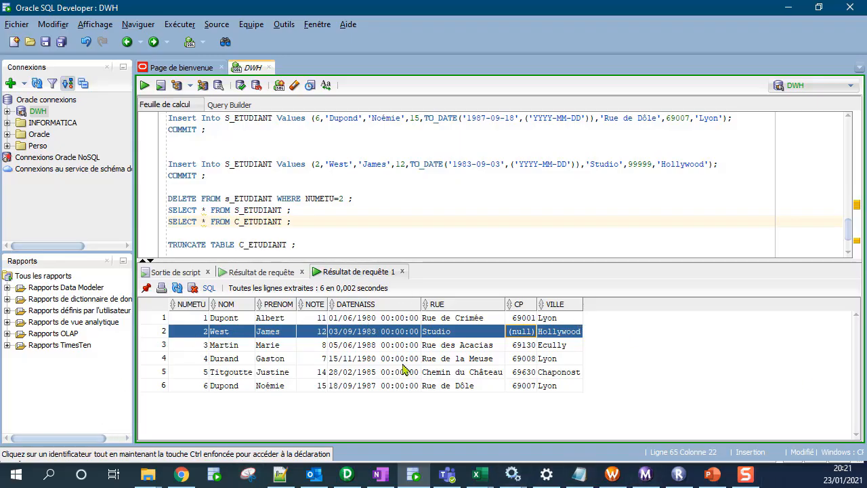
Step: Switch to PowerCenter Designer, delete the links between EXP_Alim and C_ETUDIANT, and shift the upstream transformations to make room before the target
click(346, 474)
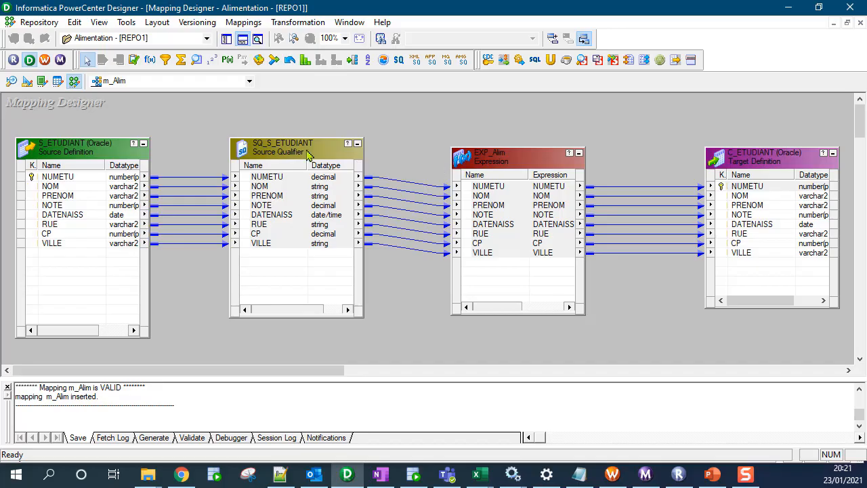
drag(271, 148, 208, 144)
drag(57, 161, 43, 158)
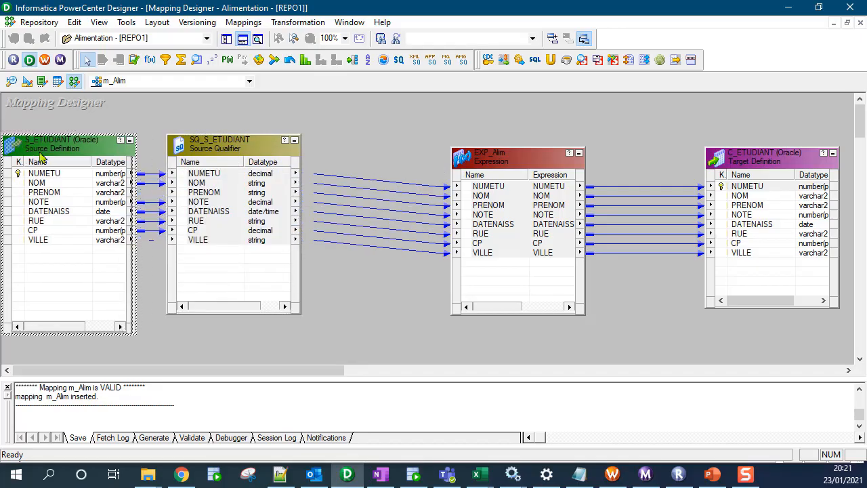
drag(486, 165, 418, 153)
drag(587, 145, 599, 319)
key(Delete)
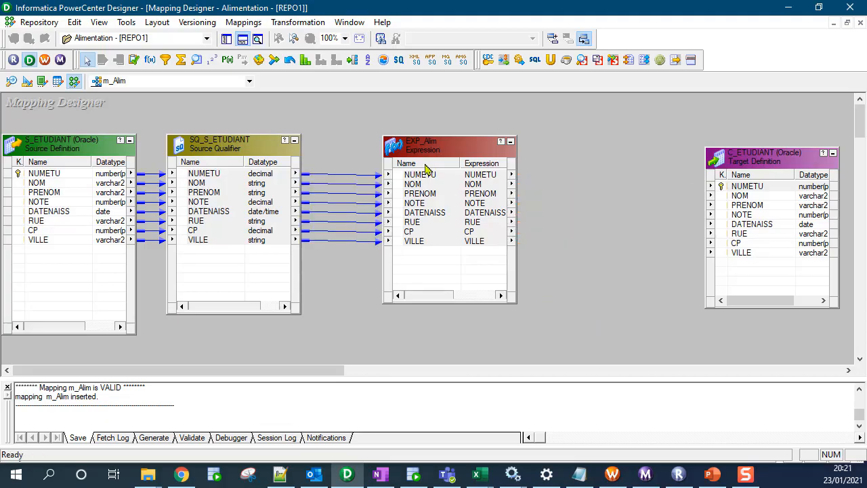
drag(445, 147, 409, 147)
click(495, 164)
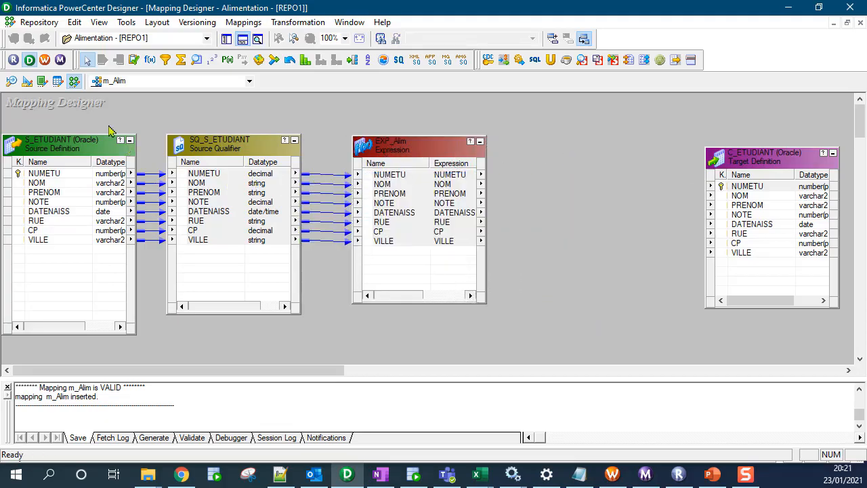
Step: Add an Update Strategy transformation to the m_Alim mapping and place it between EXP_Alim and C_ETUDIANT
click(133, 60)
click(582, 158)
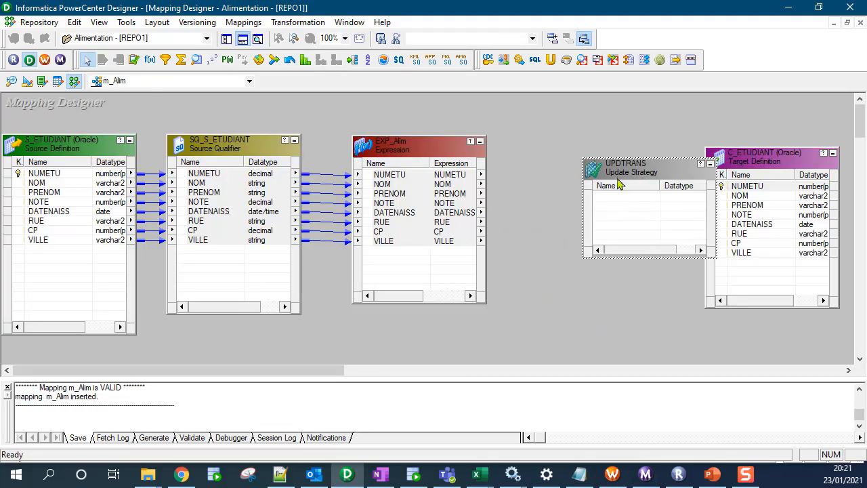
drag(612, 174, 561, 163)
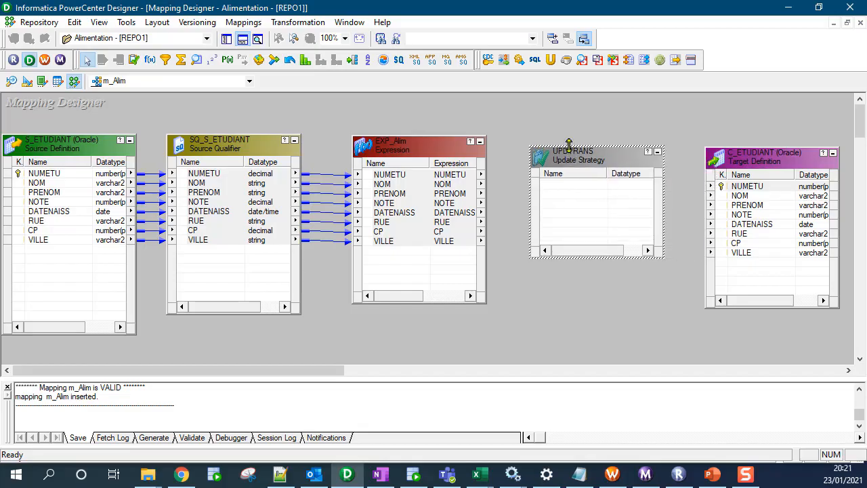
Step: Rename the new Update Strategy transformation as UPD_Alim and apply the change
double_click(569, 147)
click(583, 144)
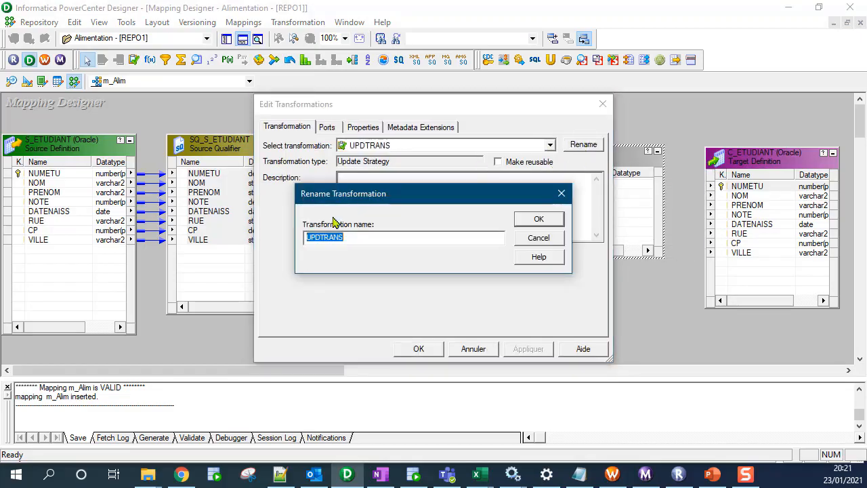
drag(320, 237, 346, 237)
text(_Alim)
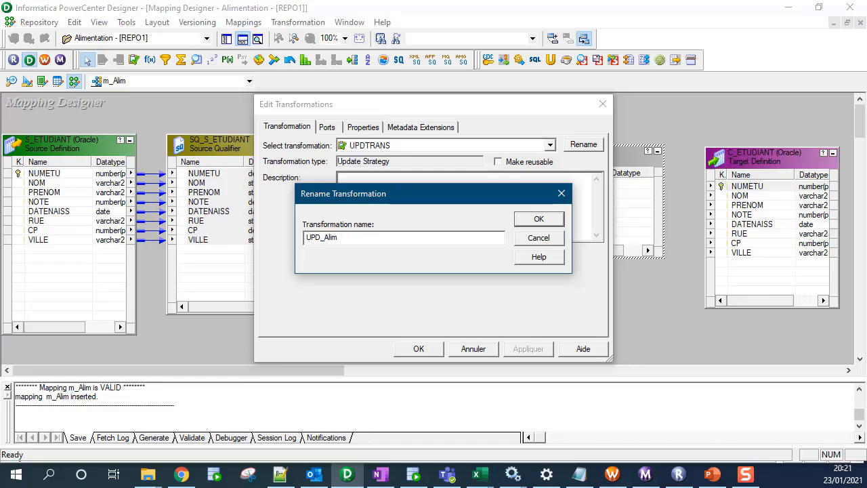
key(Return)
key(Return)
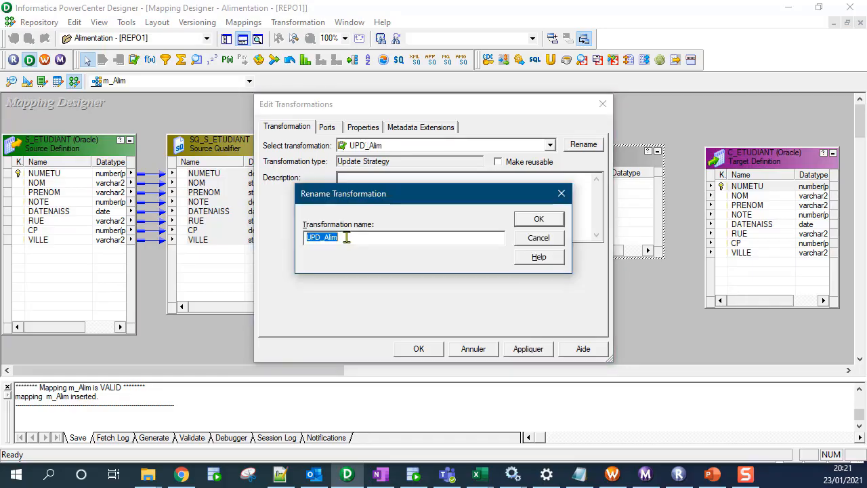
key(Return)
click(528, 348)
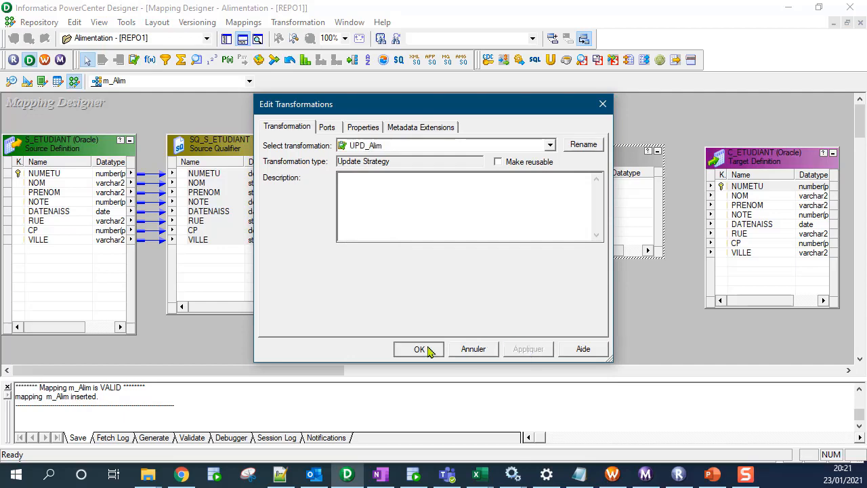
click(419, 349)
Step: Link all EXP_Alim ports from NUMETU to VILLE into UPD_Alim and enlarge UPD_Alim to show every port
click(392, 175)
shift+click(384, 241)
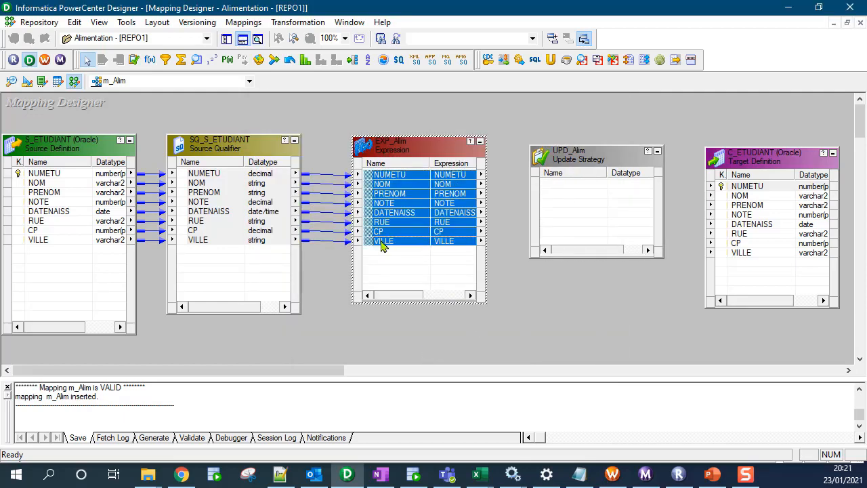
drag(393, 178, 579, 197)
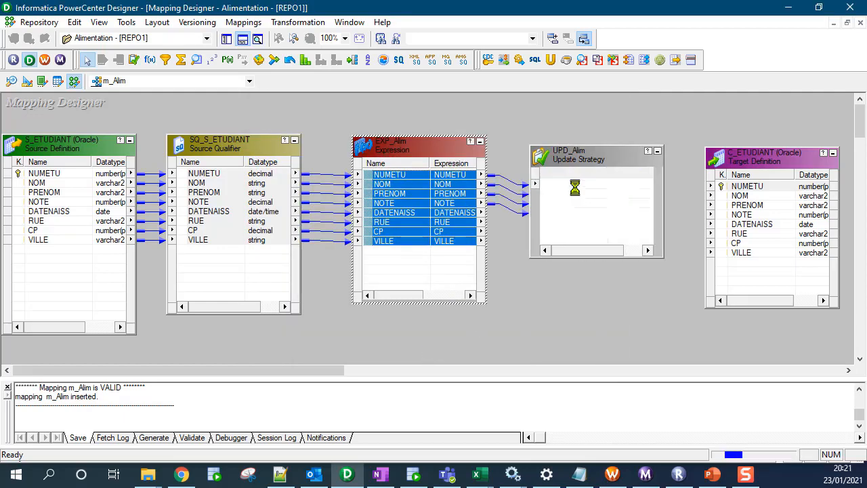
drag(580, 258, 583, 287)
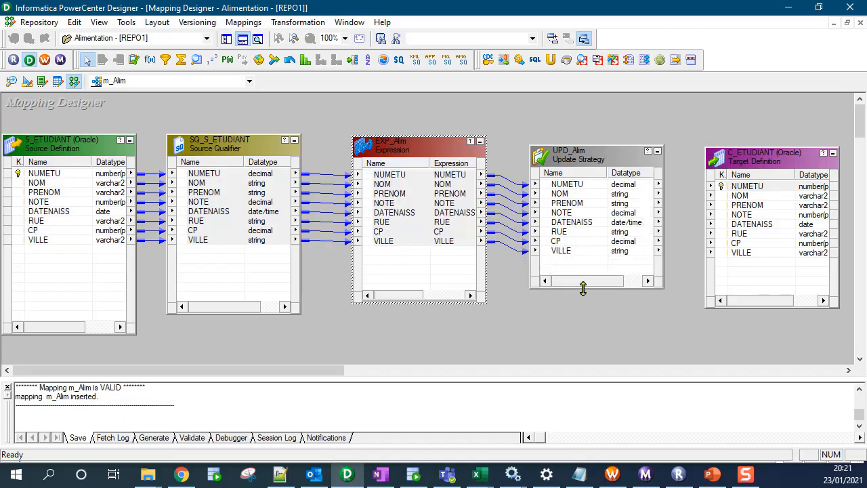
Step: Add a port named v_Alim after VILLE in the EXP_Alim expression and make it a variable port
click(408, 258)
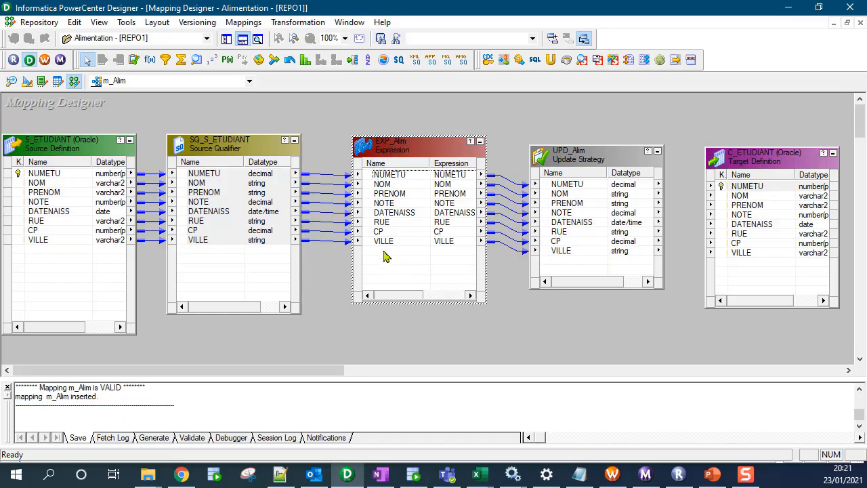
double_click(385, 251)
click(364, 274)
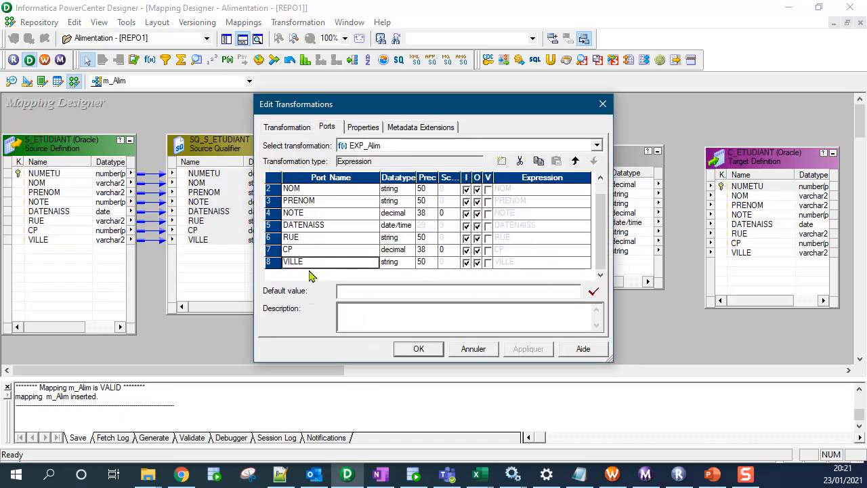
click(502, 161)
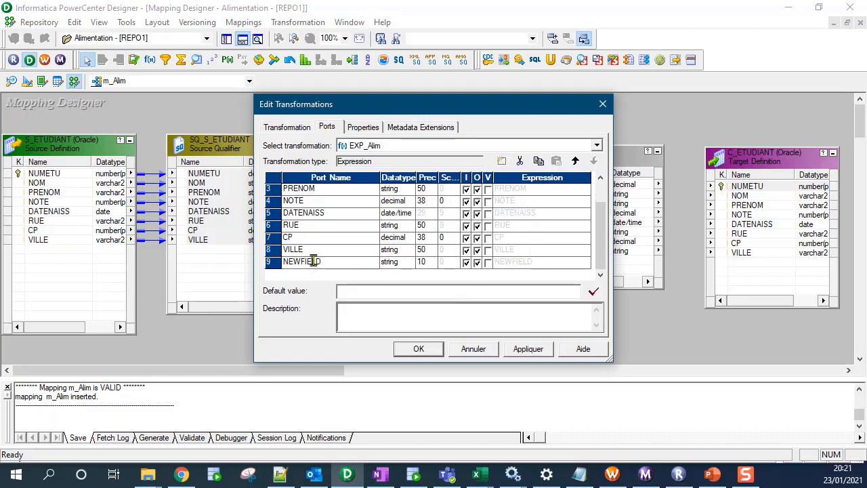
click(330, 261)
text(Alim)
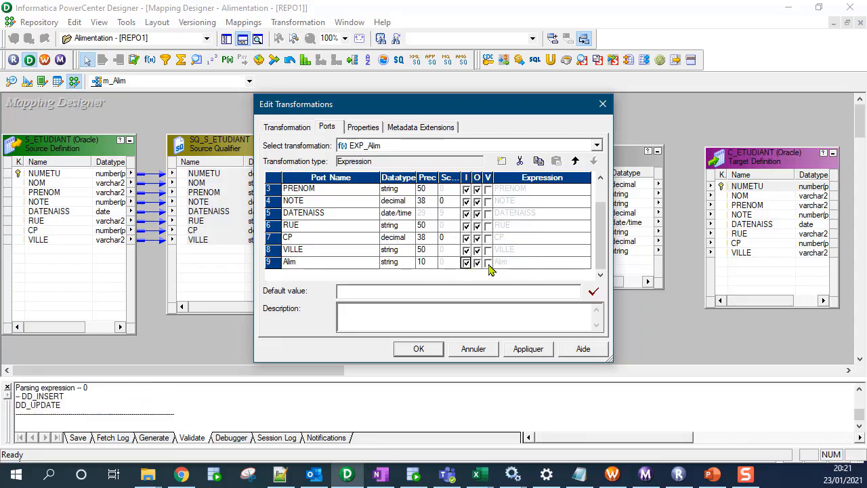
click(488, 263)
click(286, 263)
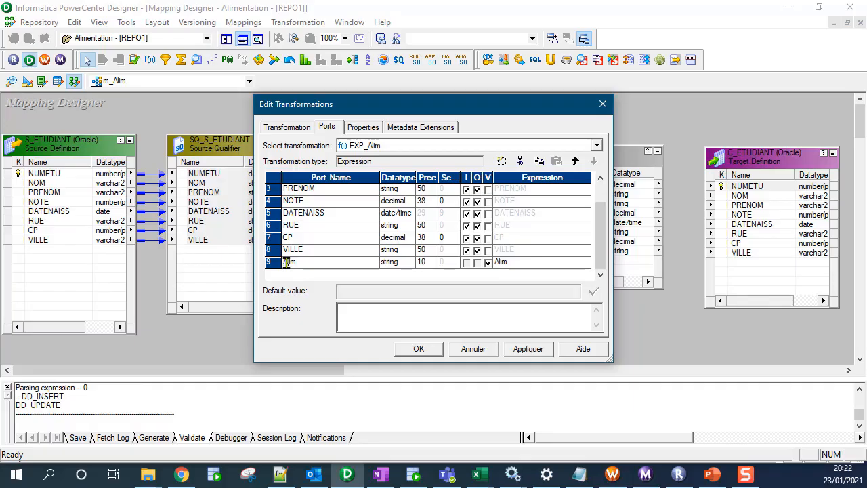
text(v_)
Step: Add another EXP_Alim port named o_Alim and make it output-only
click(501, 160)
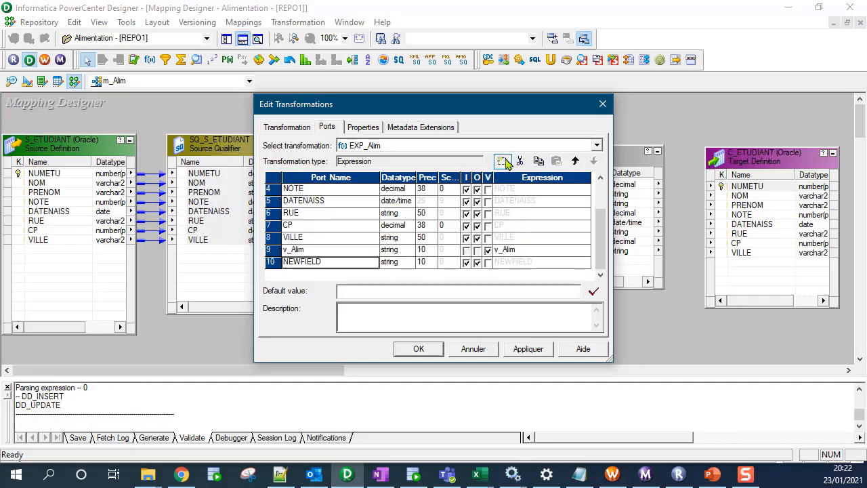
click(303, 263)
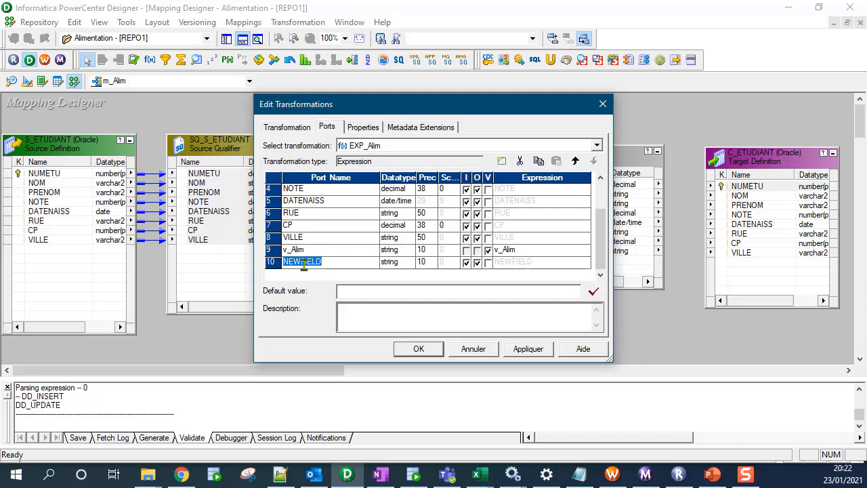
text(o_)
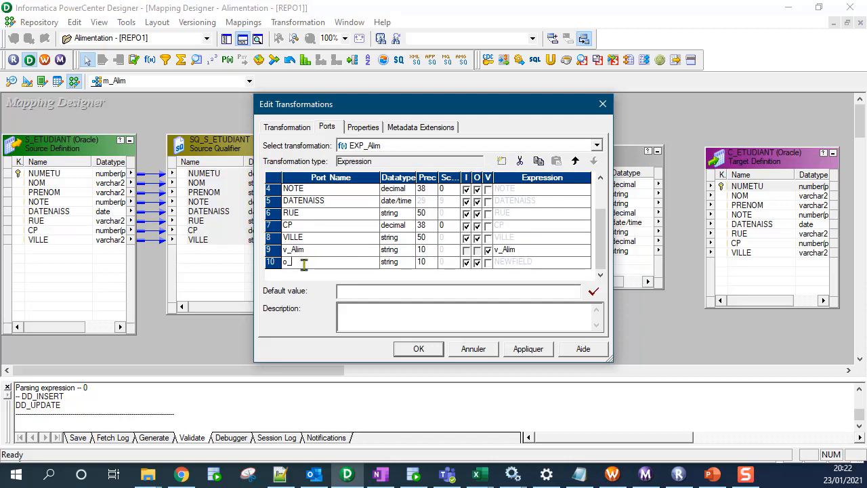
text(Alim)
click(467, 263)
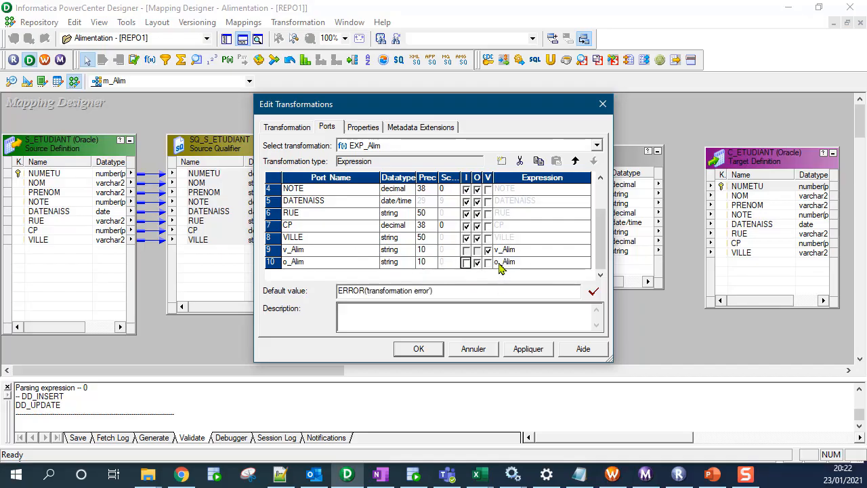
Step: Set the expression of the o_Alim output port to v_Alim
click(572, 263)
click(586, 262)
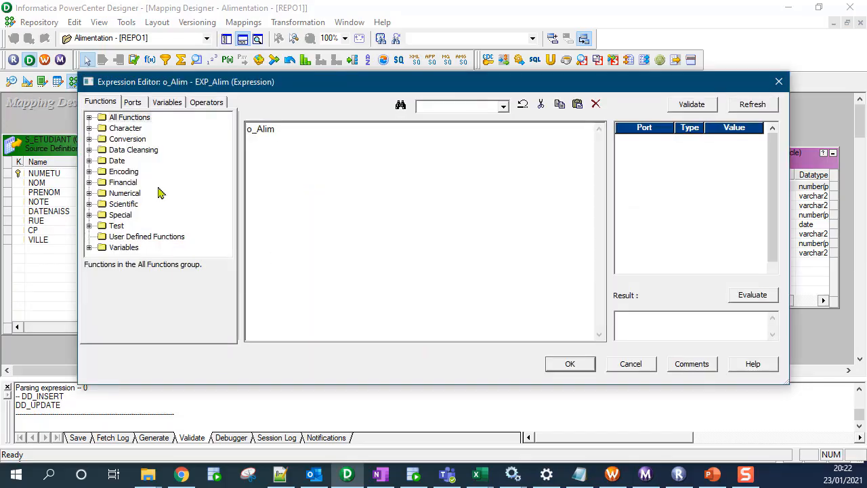
click(134, 102)
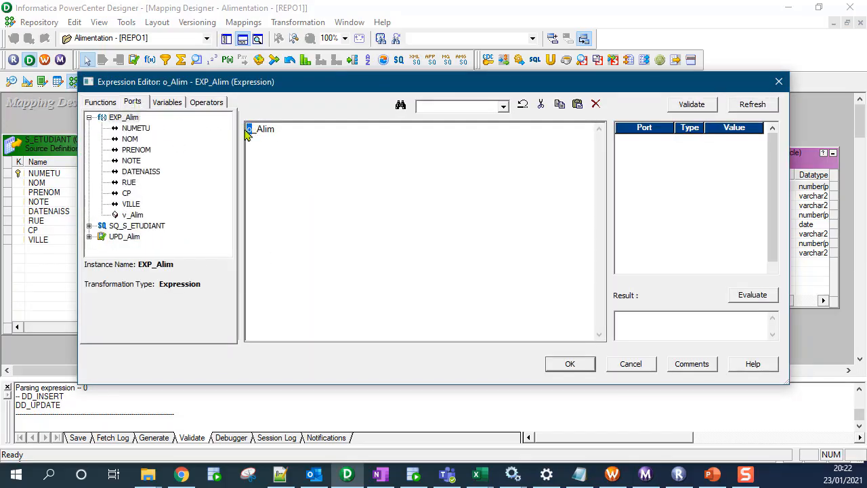
key(BackSpace)
text(v)
click(587, 366)
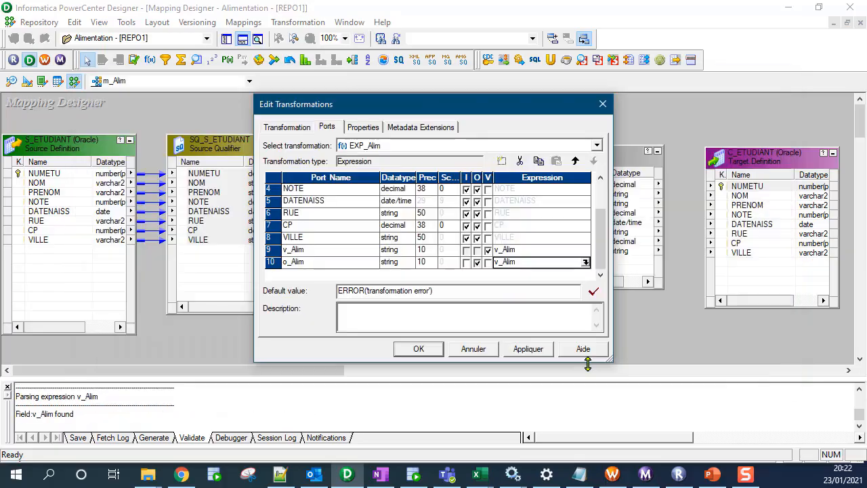
Step: Replace the v_Alim port's expression with an IIF that returns DD_UPDATE when NUMETU=2, and start a nested IIF on the second line
click(505, 250)
click(586, 250)
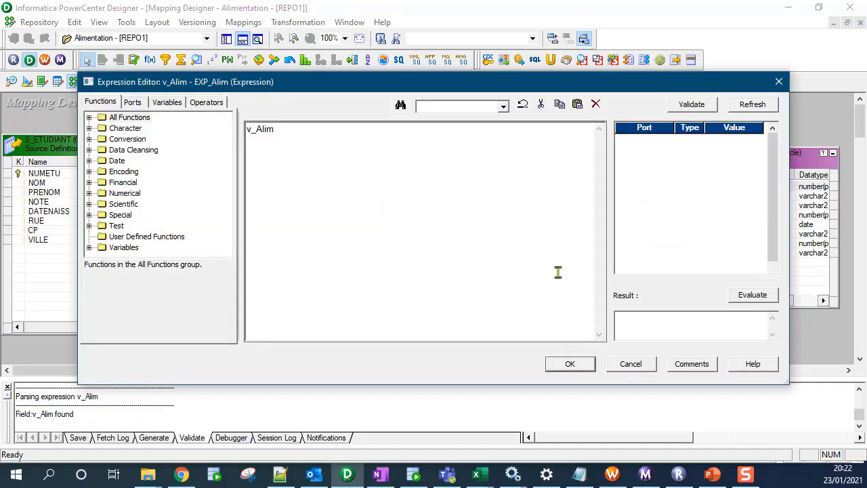
drag(300, 130, 226, 126)
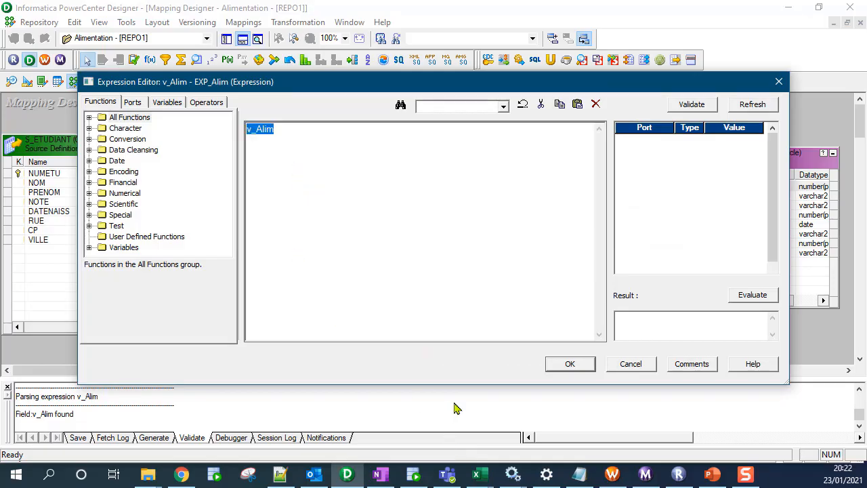
key(Delete)
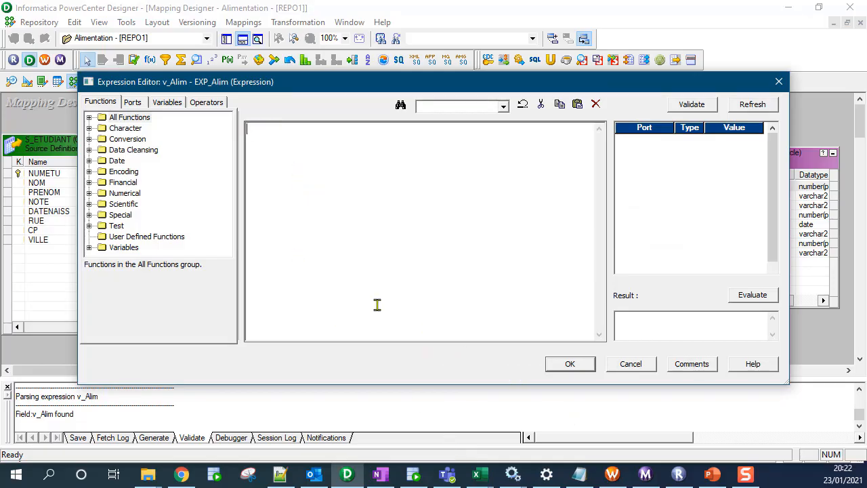
click(90, 214)
double_click(126, 236)
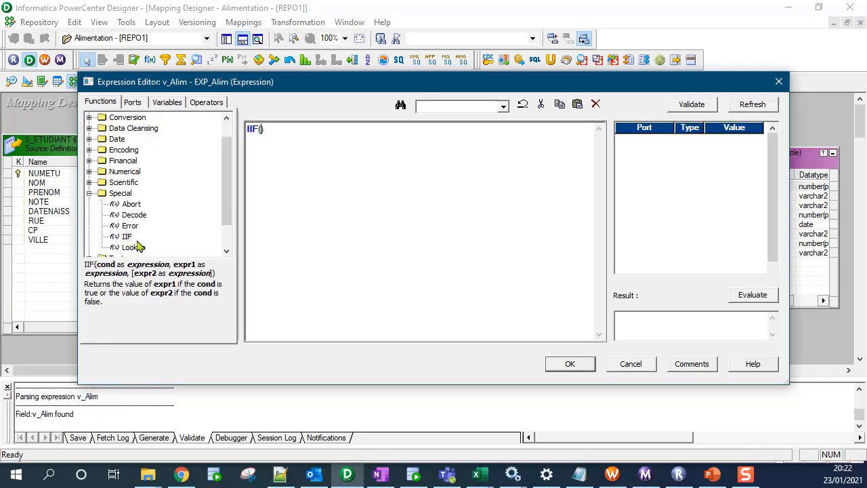
click(134, 101)
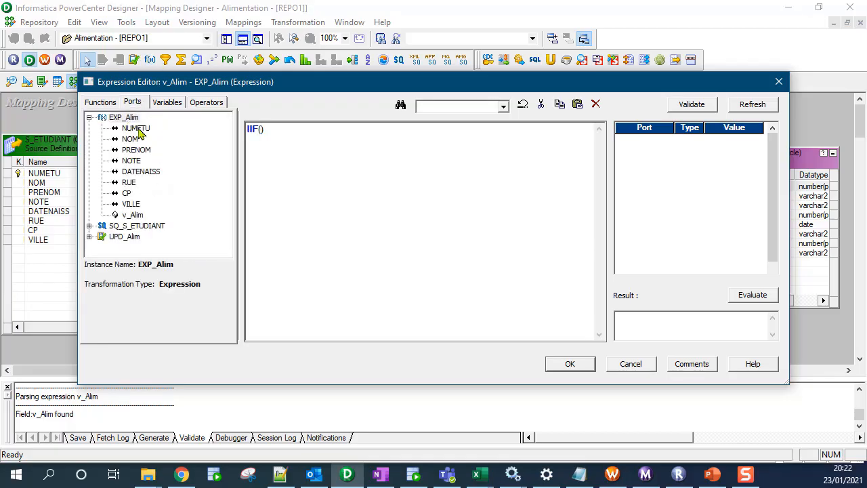
click(137, 129)
double_click(139, 130)
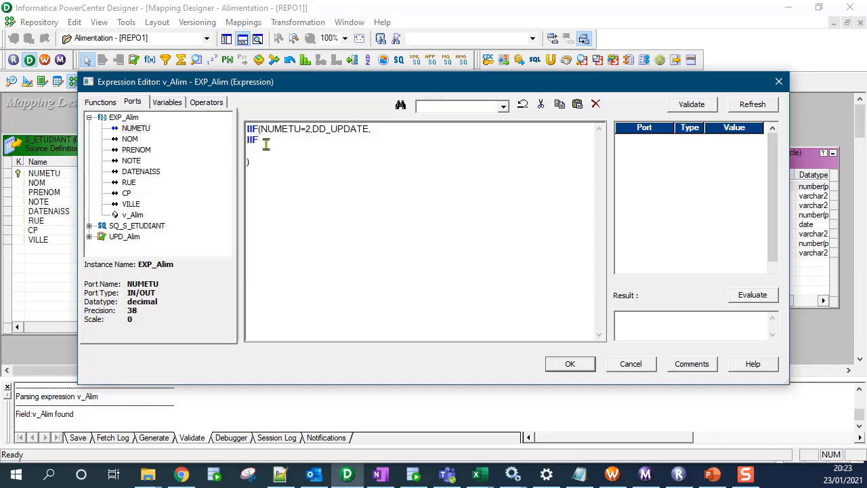
Step: Fill the nested IIF on the second line with a copy of the condition NUMETU=2,DD_UPDATE
double_click(137, 128)
drag(260, 129, 392, 129)
key(ctrl+c)
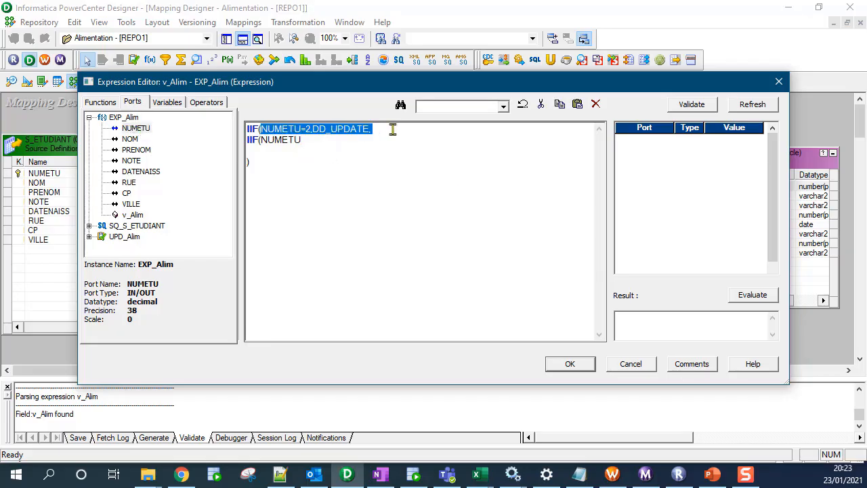
drag(259, 140, 363, 130)
key(ctrl+v)
Step: Change the first IIF condition of the v_Alim expression to NUMETU=1,DD_INSERT
drag(305, 129, 368, 129)
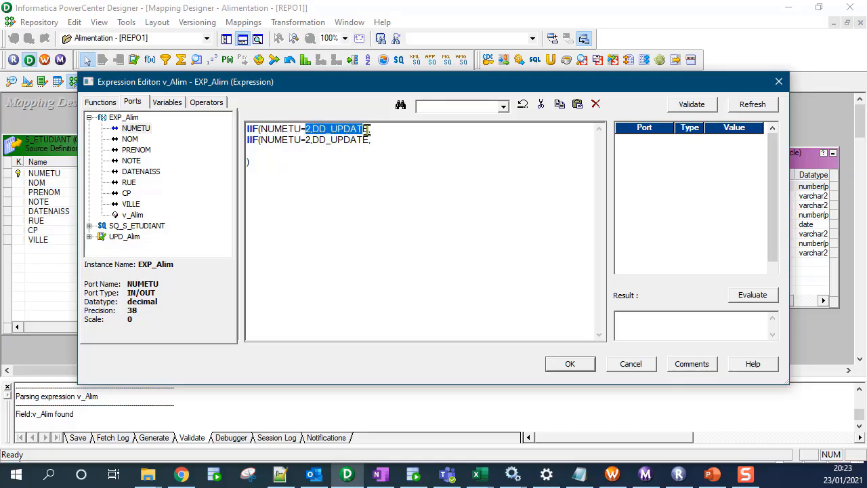
key(BackSpace)
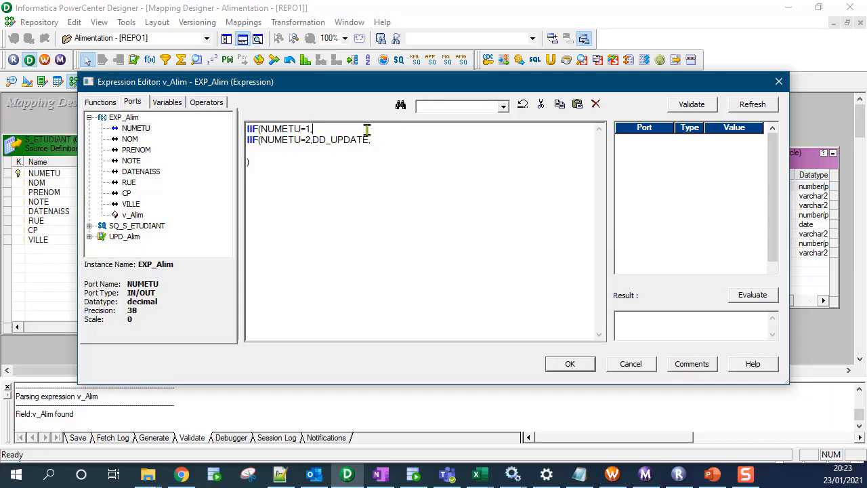
text(DD_INSERT,)
double_click(274, 140)
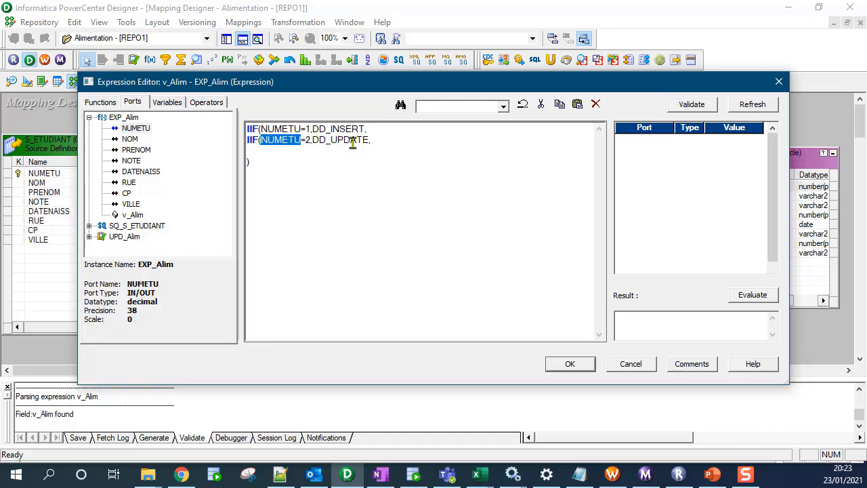
click(380, 142)
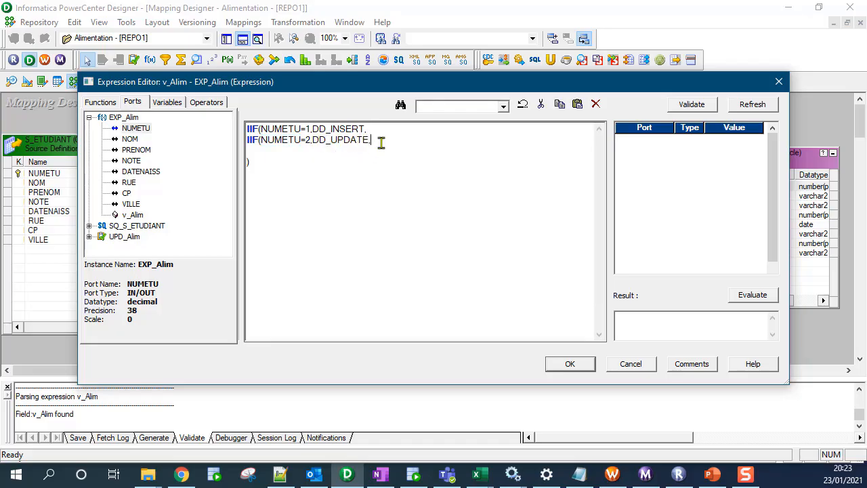
double_click(289, 138)
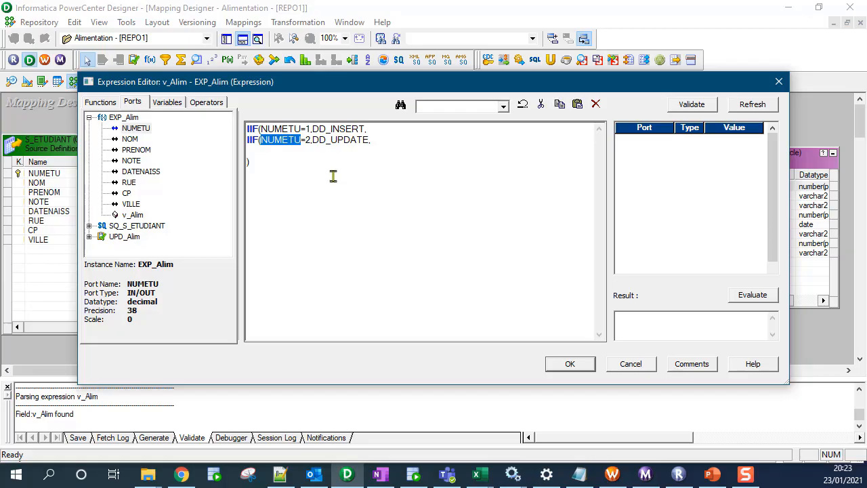
click(381, 140)
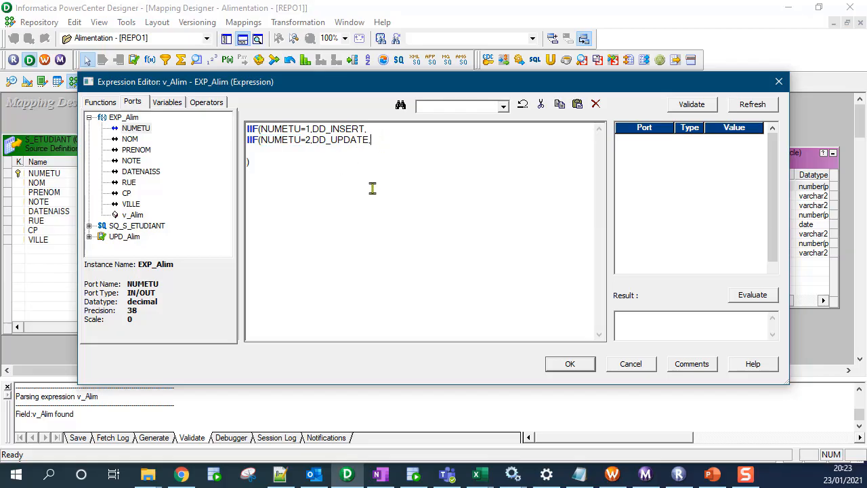
double_click(352, 129)
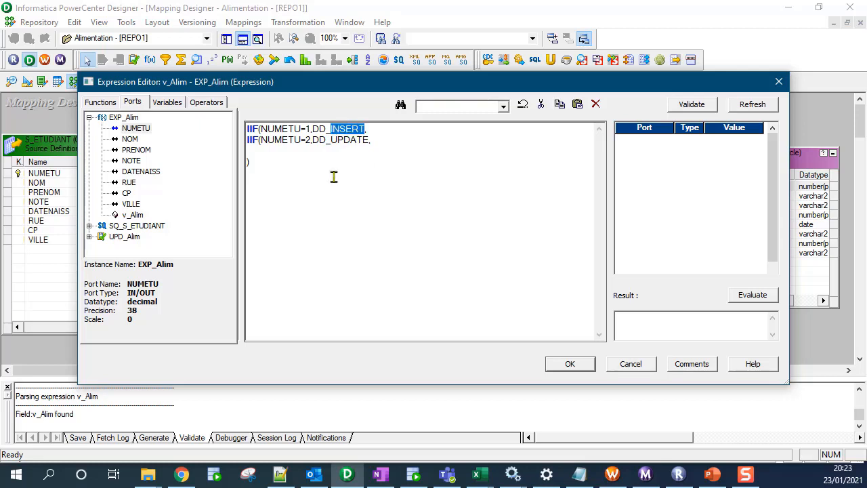
drag(312, 129, 363, 129)
key(ctrl+c)
click(385, 142)
key(ctrl+v)
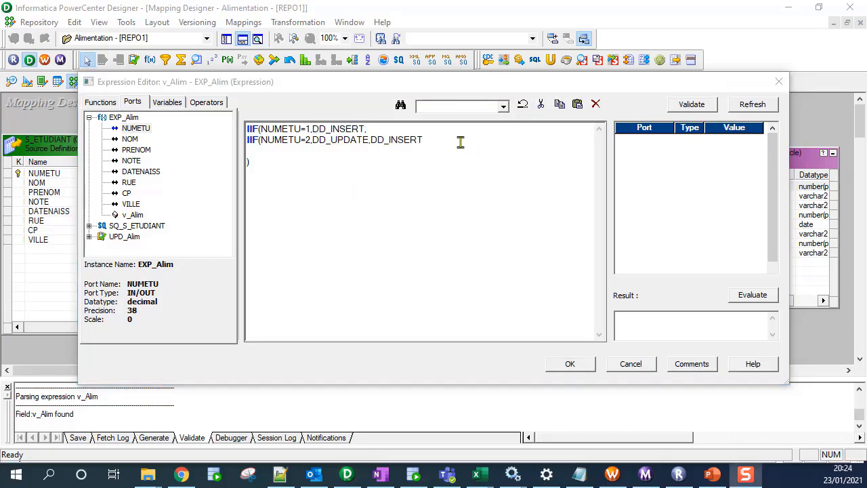
click(434, 140)
drag(369, 139, 428, 139)
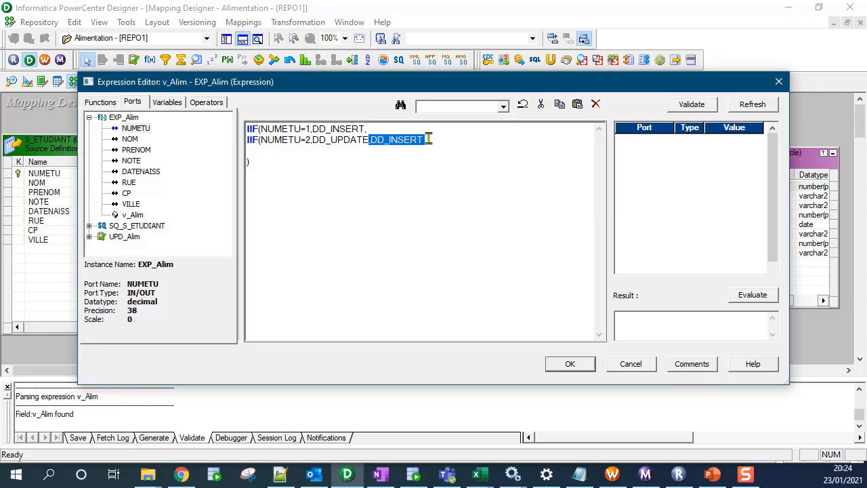
key(BackSpace)
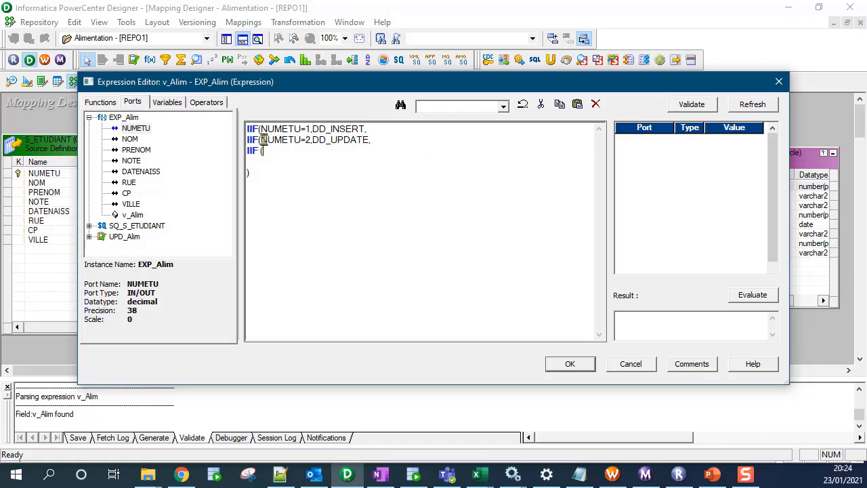
Step: Add a third nested IIF line to the v_Alim expression with the condition NUMETU=3,DD_REJECT
drag(261, 139, 371, 140)
click(335, 157)
click(324, 152)
key(ctrl+v)
click(306, 151)
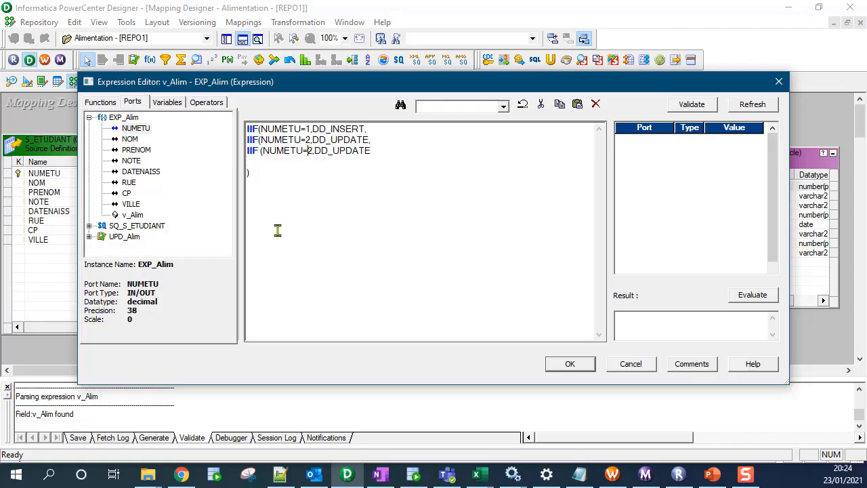
key(Delete)
text(3)
drag(336, 150, 380, 152)
text(EJEC)
Step: Add a fourth line to the v_Alim expression reading NUMETU=4,DD_DELETE, based on a copy of the NUMETU=2 condition
key(ctrl+v)
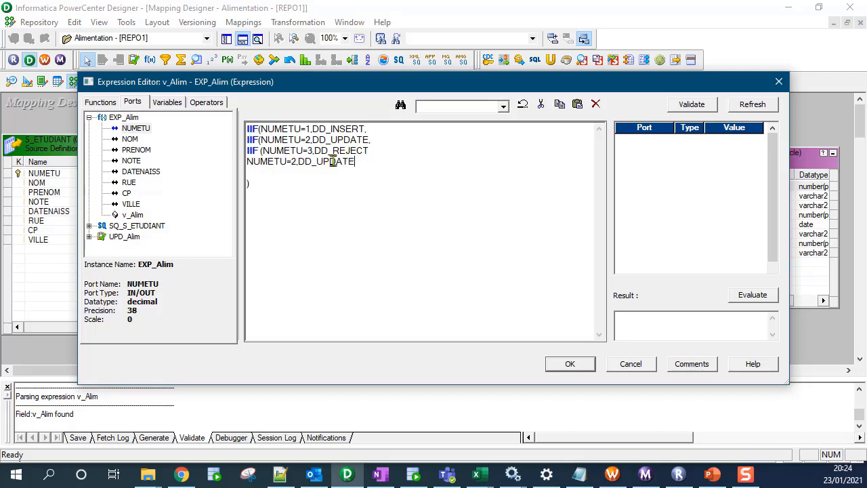
drag(316, 164, 388, 169)
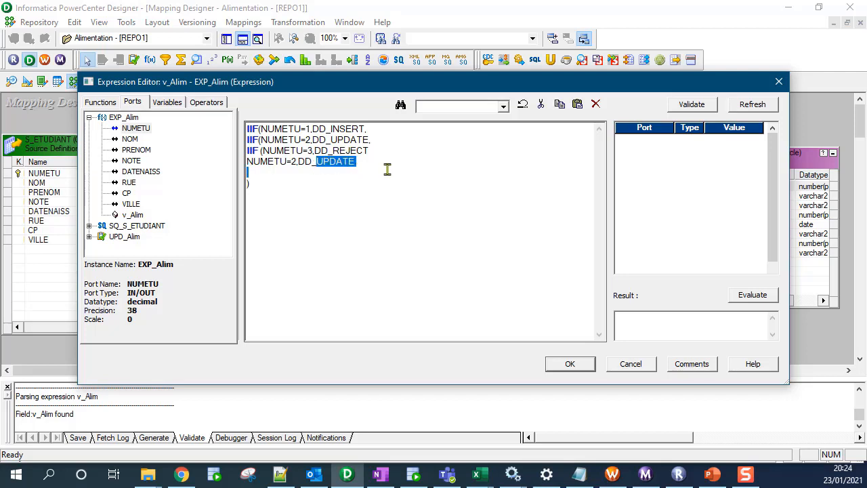
text(DELET)
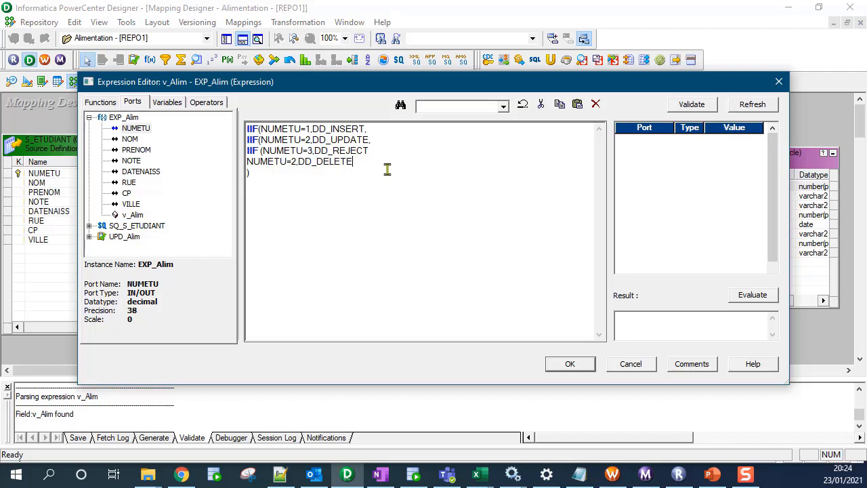
click(297, 161)
key(BackSpace)
key(BackSpace)
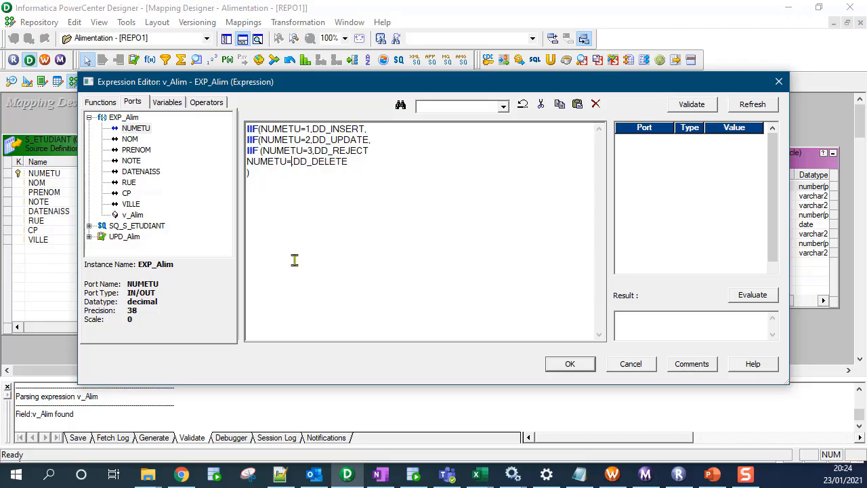
text(4,)
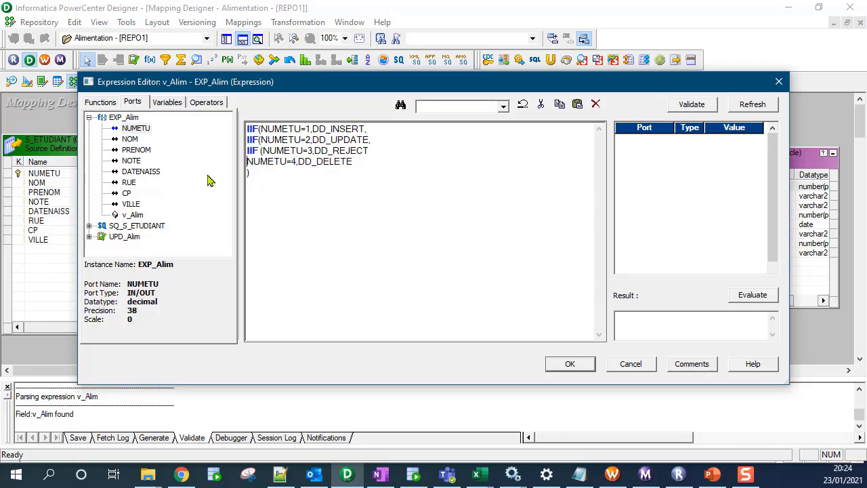
text(IIF )
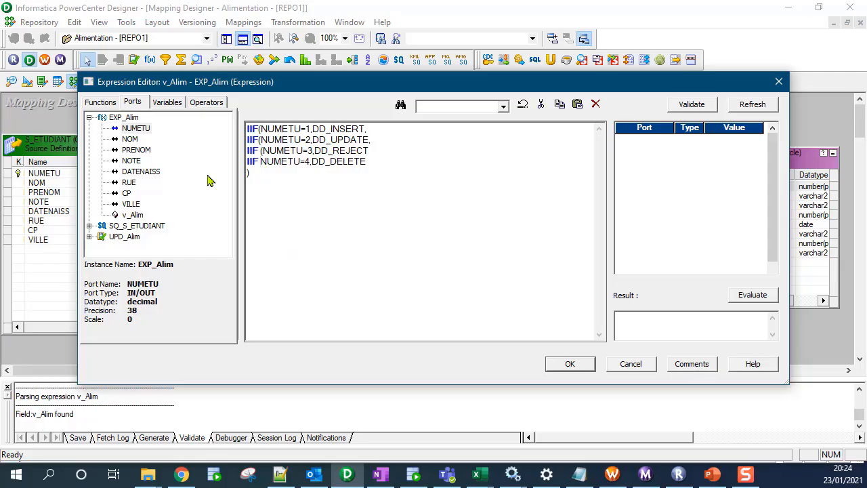
text(()
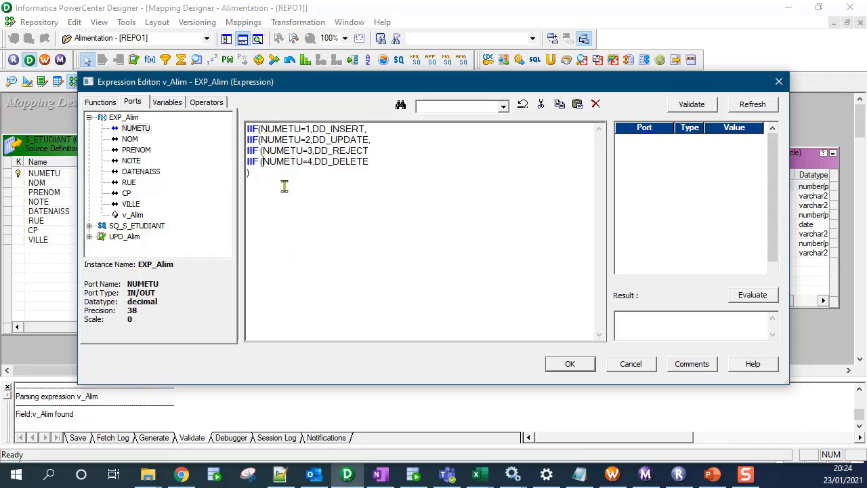
key(BackSpace)
key(BackSpace)
key(BackSpace)
key(BackSpace)
key(BackSpace)
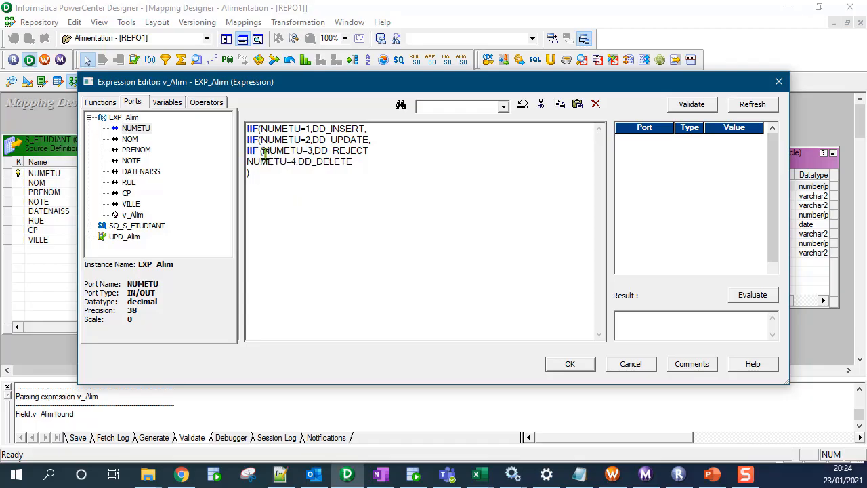
Step: Remove the IIF function and its opening parenthesis from the first three lines of the v_Alim expression
click(264, 151)
key(BackSpace)
key(BackSpace)
key(BackSpace)
key(BackSpace)
key(BackSpace)
click(260, 139)
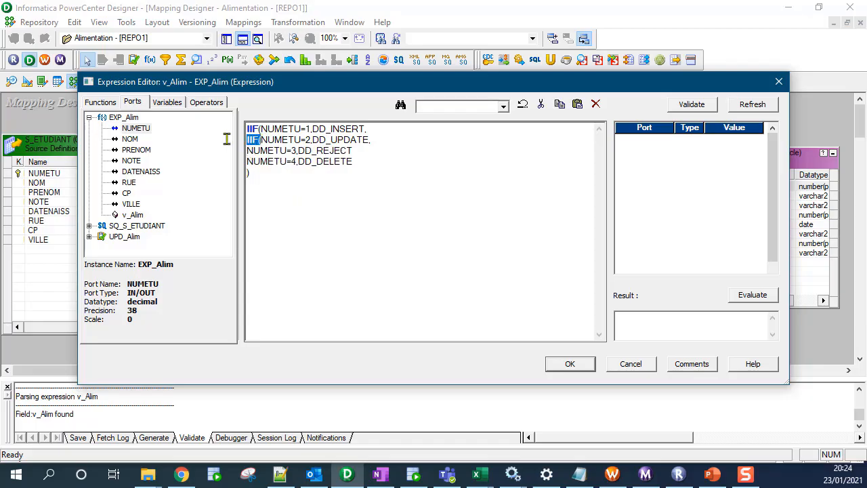
key(BackSpace)
key(BackSpace)
key(BackSpace)
key(BackSpace)
drag(246, 129, 259, 129)
key(BackSpace)
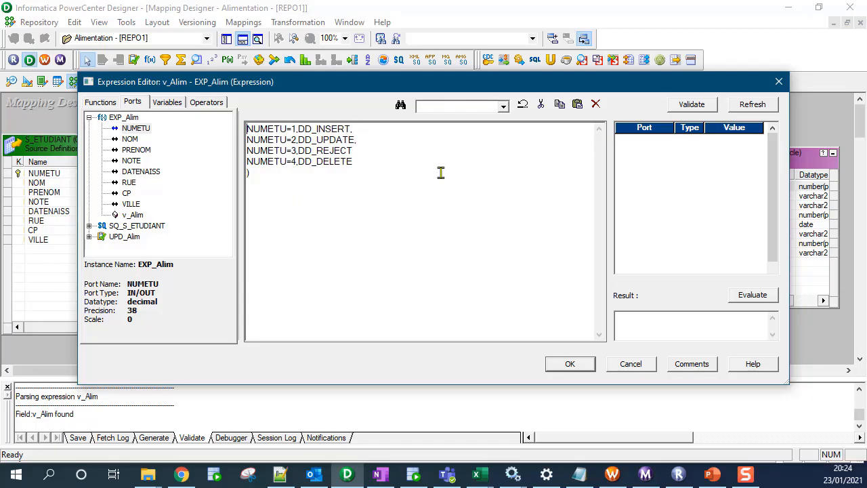
Step: Wrap the four NUMETU conditions in a DECODE function with True as its first argument, and try to accept the expression
text(DECODE)
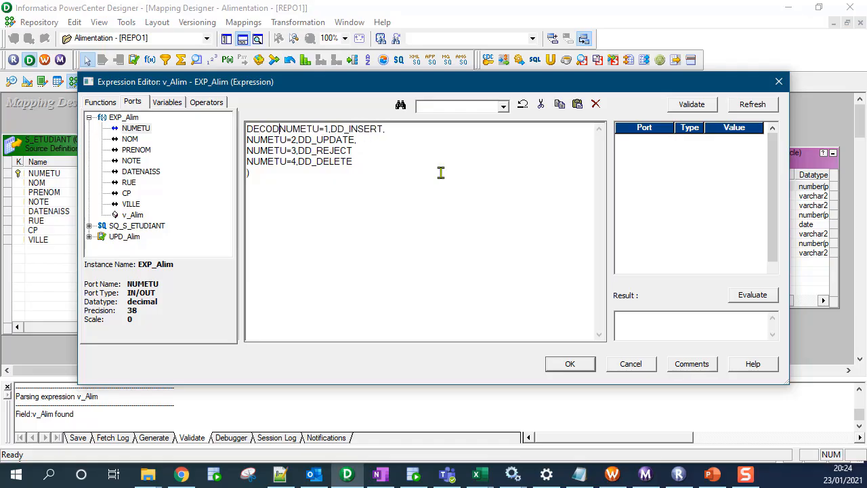
text(()
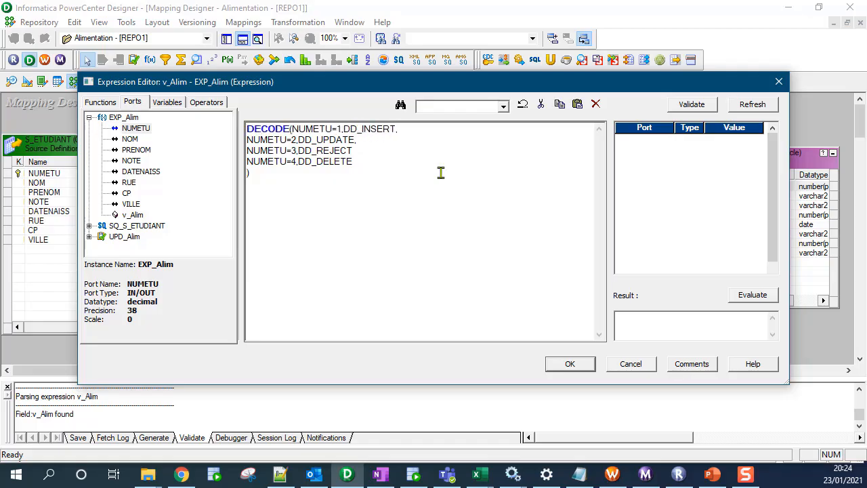
text(True,)
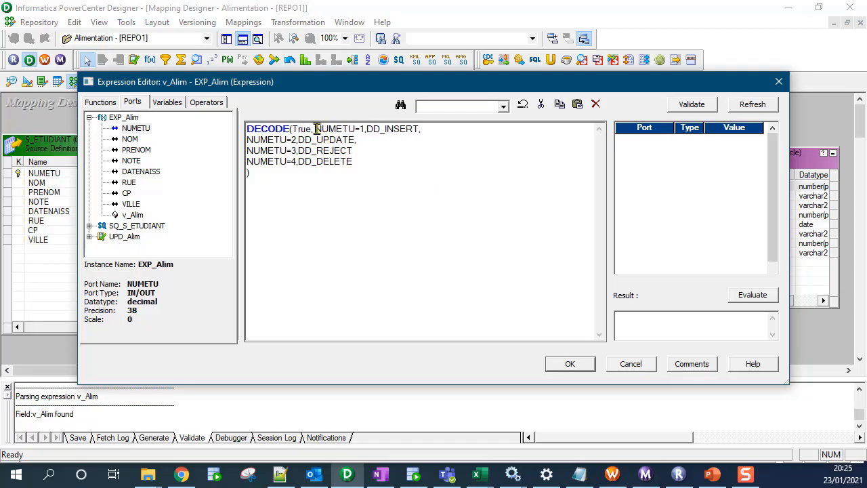
drag(317, 128, 420, 131)
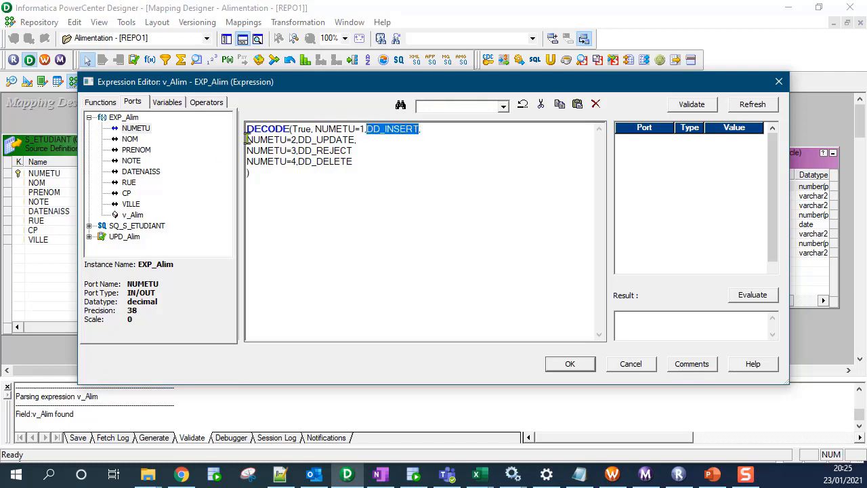
drag(247, 140, 292, 140)
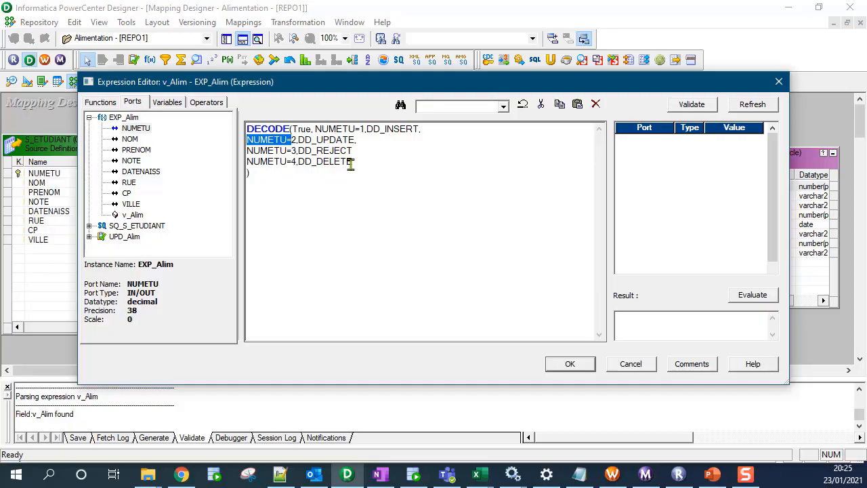
click(584, 359)
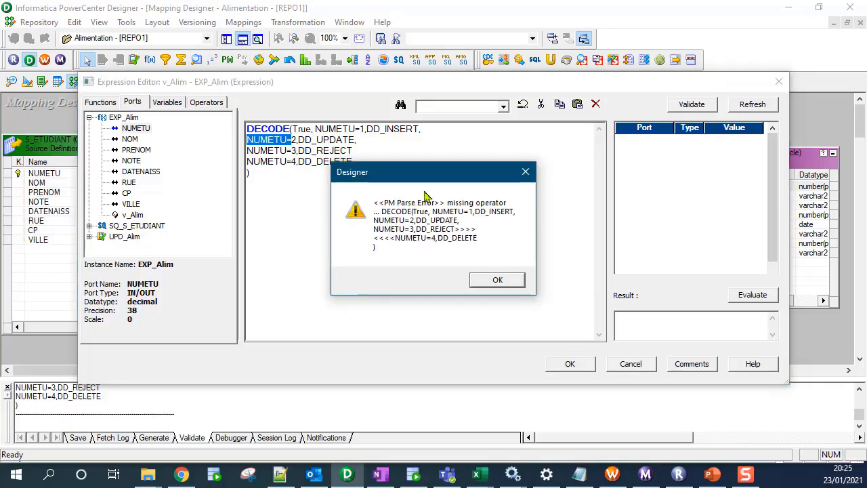
click(499, 283)
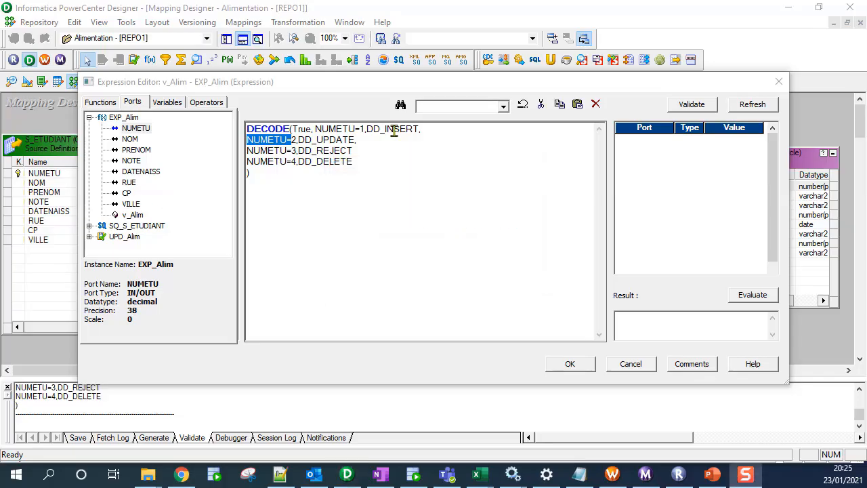
Step: Delete "NUMETU=" from all four DECODE conditions, leaving only the values 1, 2, 3 and 4
drag(357, 128, 315, 129)
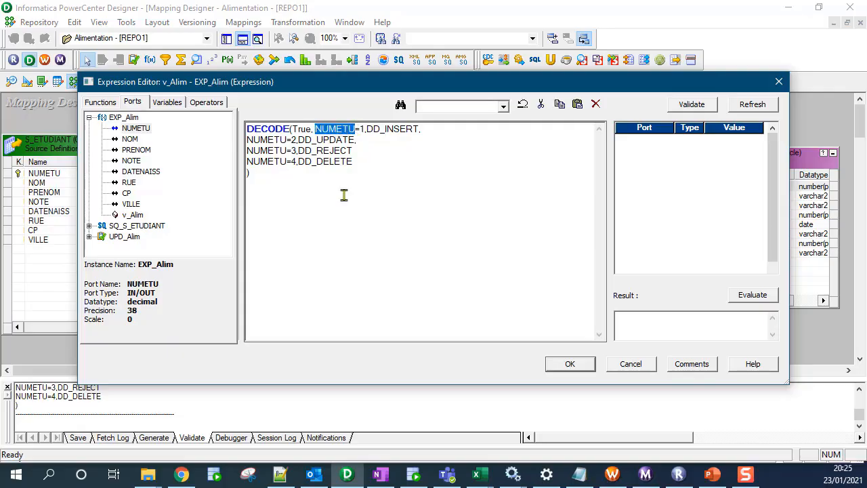
key(Delete)
key(Delete)
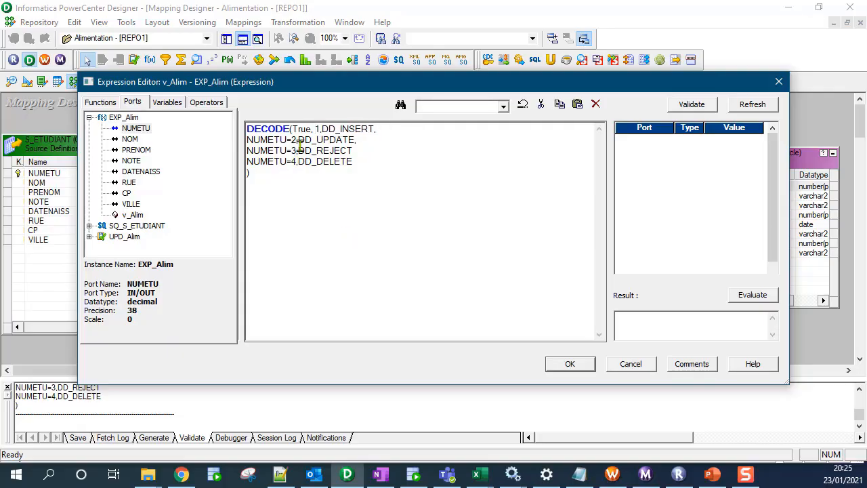
drag(293, 140, 246, 162)
key(Delete)
key(Delete)
key(Delete)
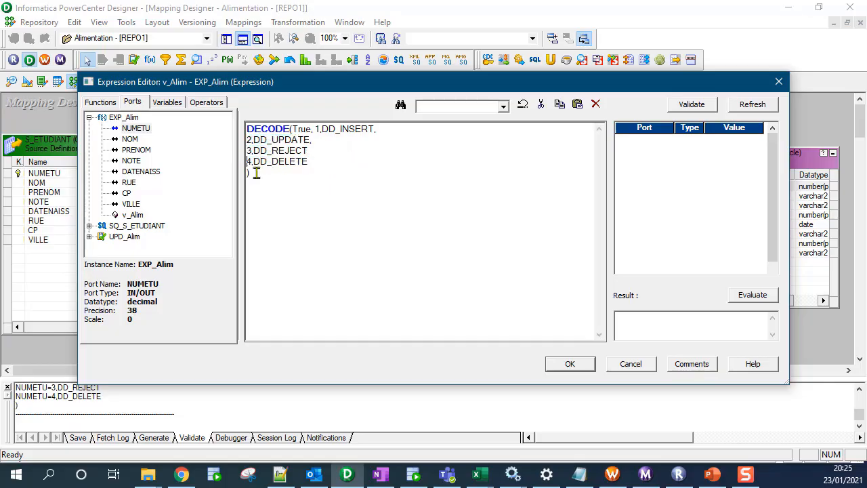
Step: Replace True with the NUMETU port as the first argument of the DECODE function
double_click(306, 128)
key(Delete)
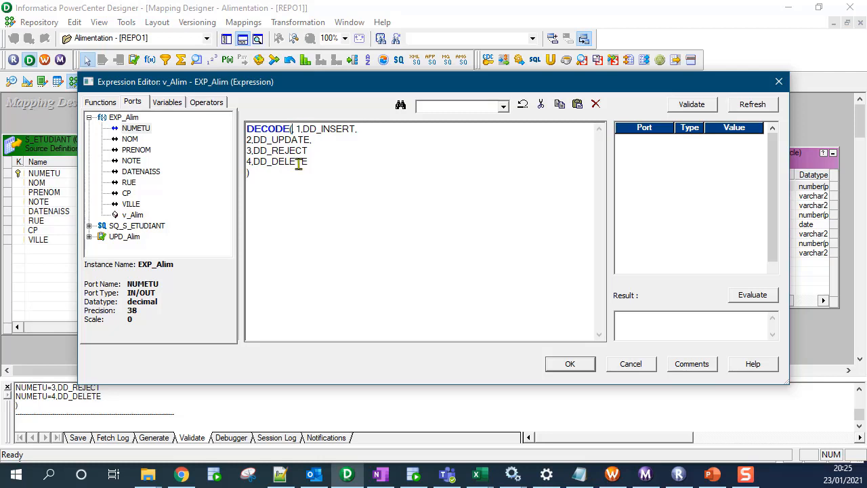
double_click(132, 128)
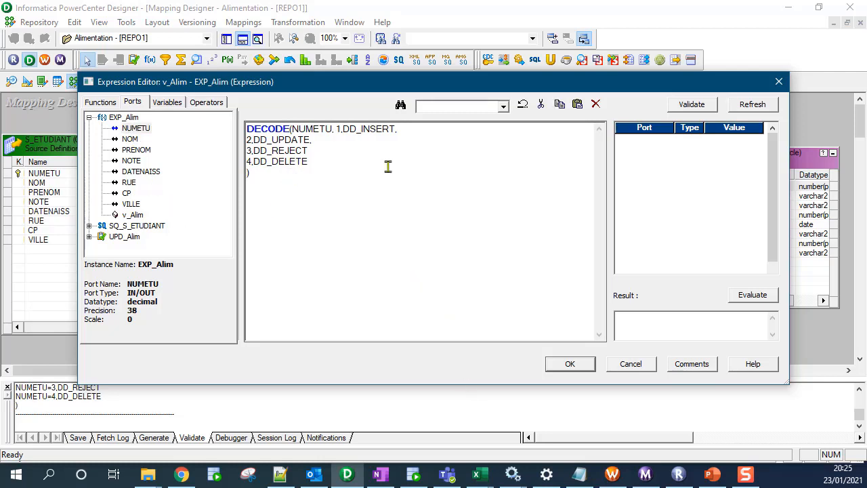
Step: Add the missing comma after DD_REJECT and accept the DECODE expression for v_Alim
click(569, 363)
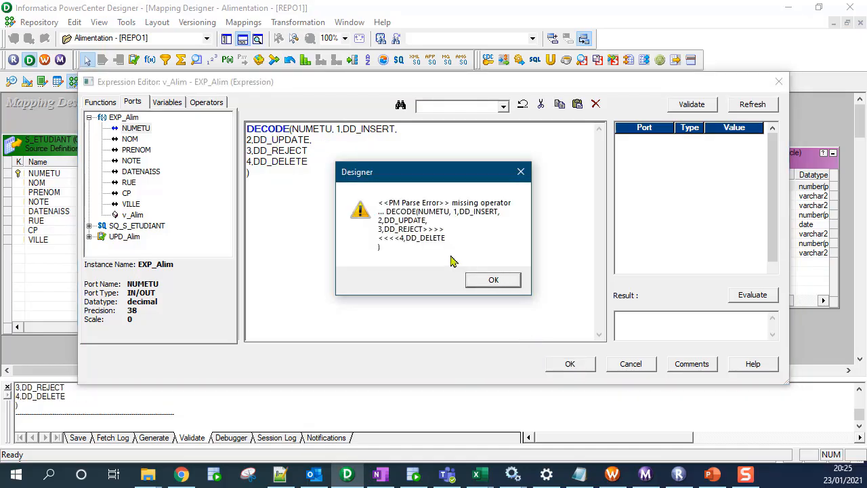
click(490, 282)
click(507, 264)
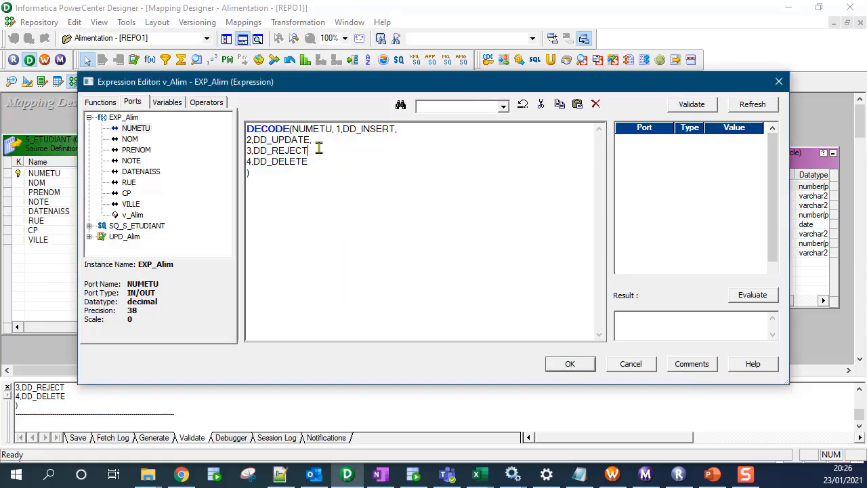
text(,)
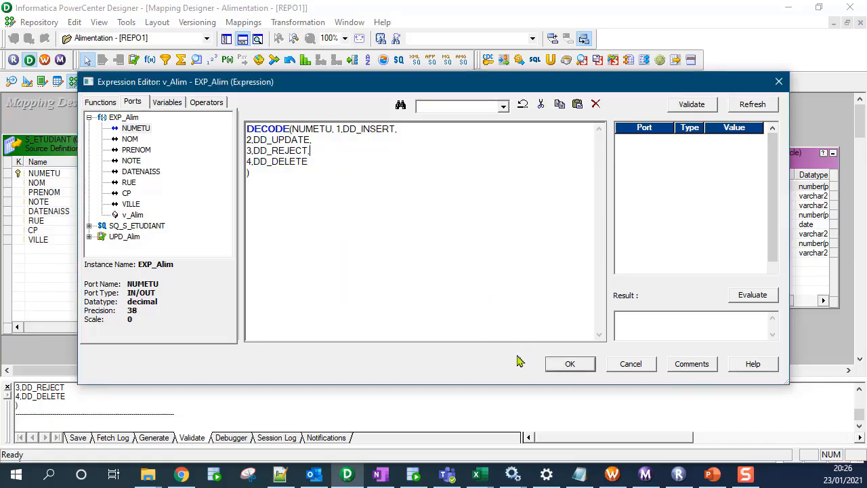
click(557, 366)
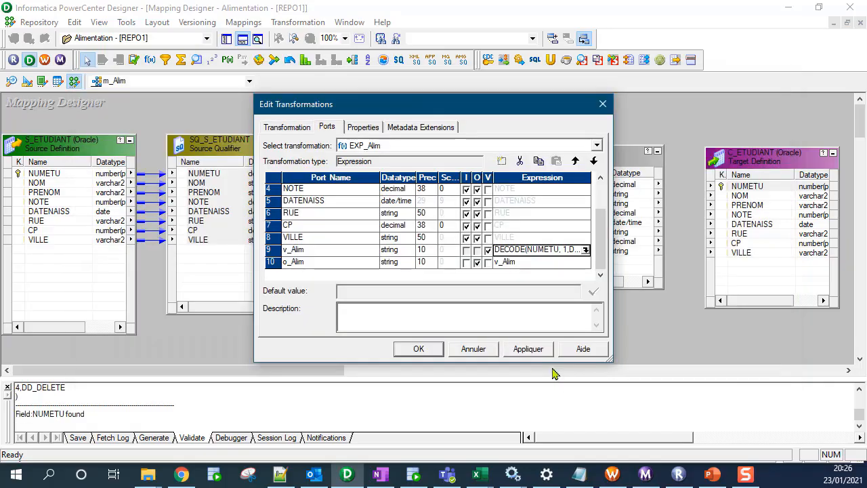
Step: Review the DECODE expression of the v_Alim port and accept the changes to the EXP_Alim transformation
click(586, 251)
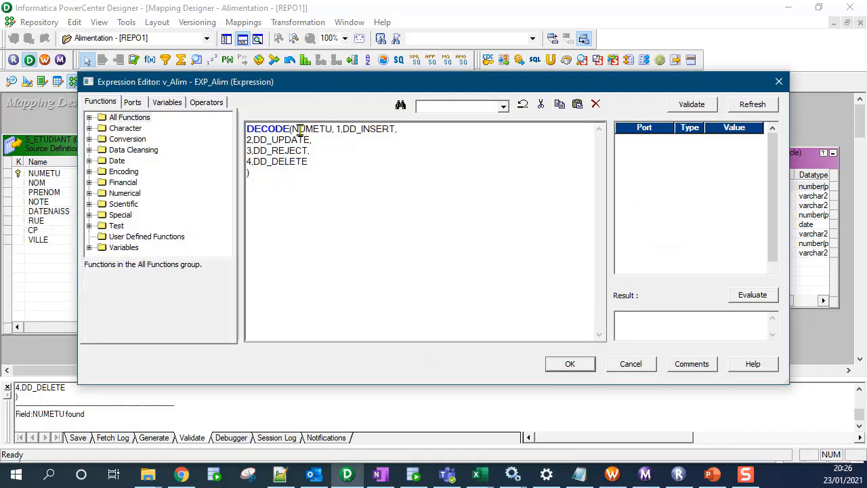
drag(291, 128, 388, 134)
click(338, 128)
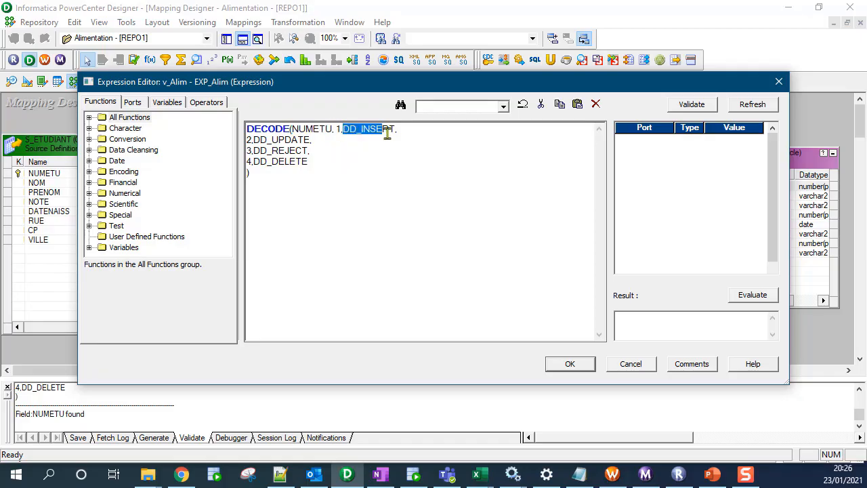
drag(253, 140, 314, 141)
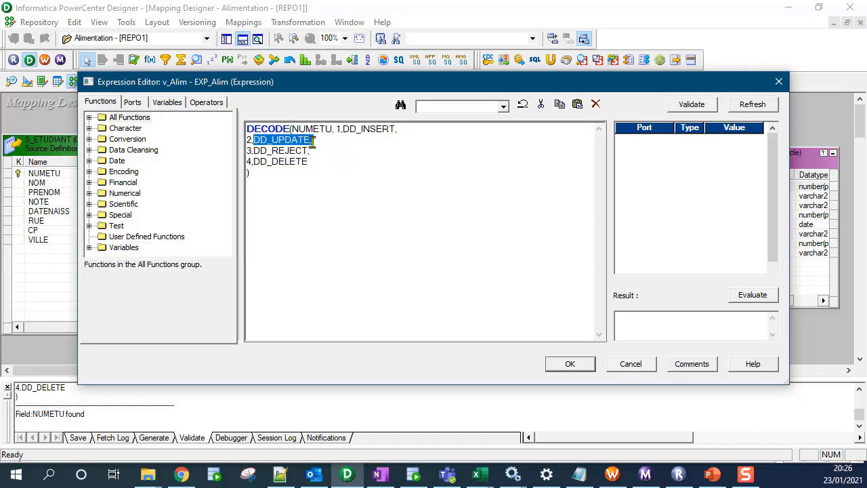
click(249, 153)
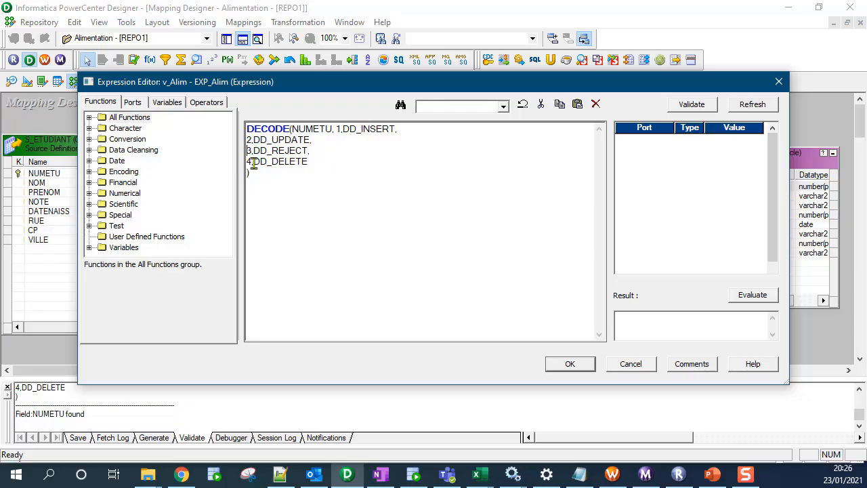
click(554, 363)
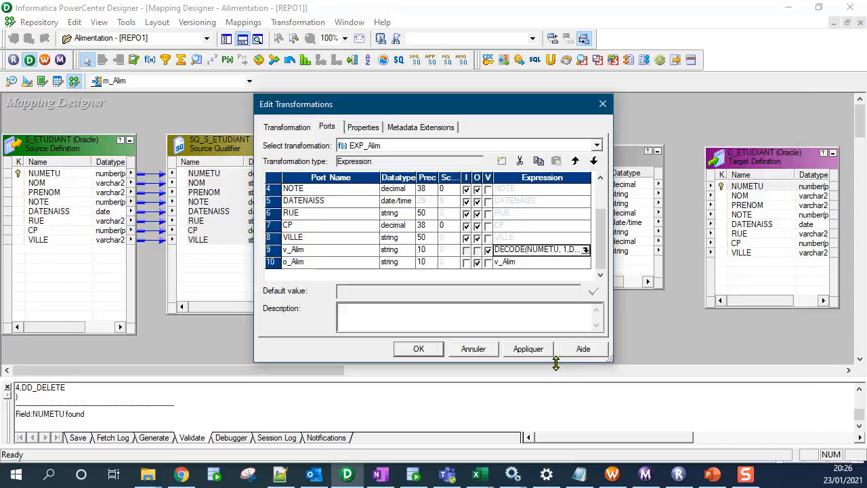
click(543, 348)
click(423, 351)
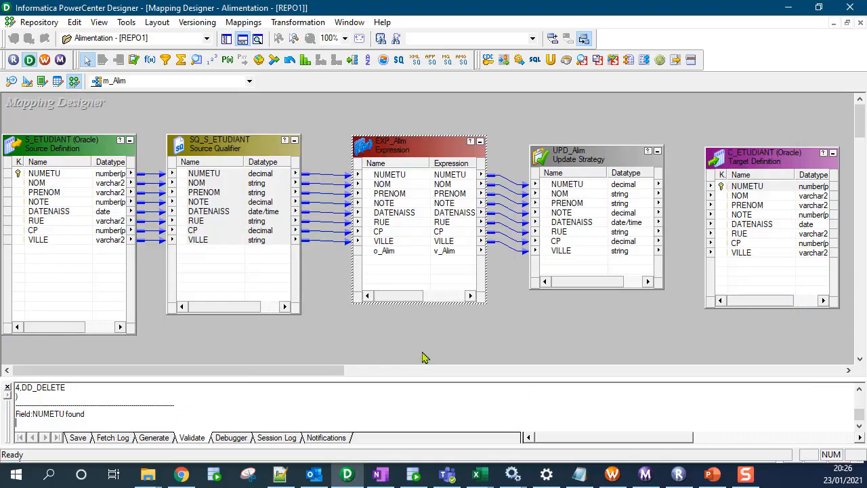
Step: Add the o_Alim output port of EXP_Alim to the UPD_Alim Update Strategy as a linked port
click(379, 251)
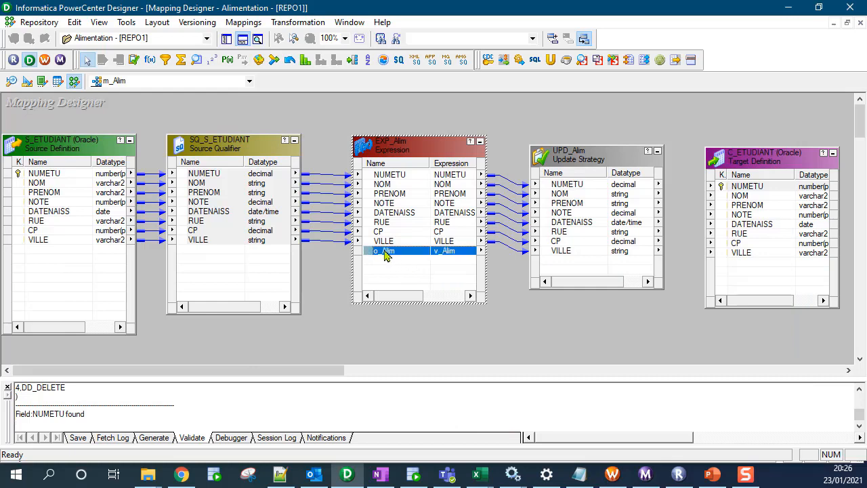
drag(391, 254, 569, 265)
Step: Set the Update Strategy Expression of UPD_Alim to the o_Alim port and save the mapping
double_click(569, 263)
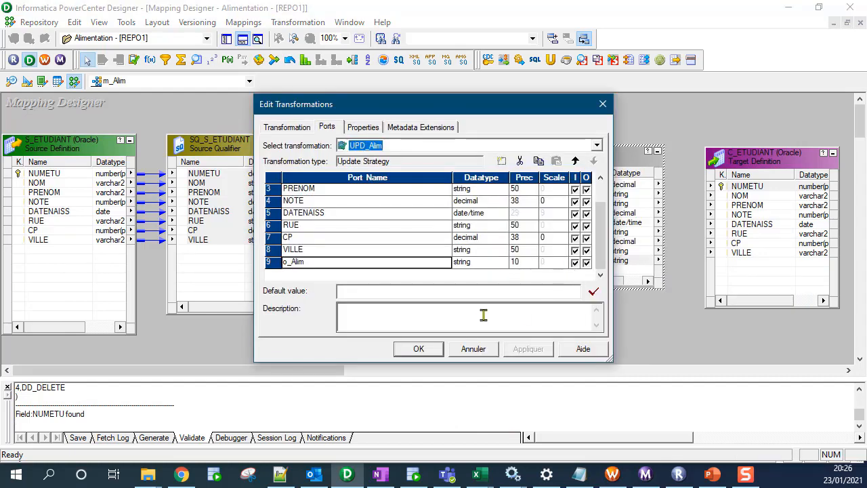
click(363, 128)
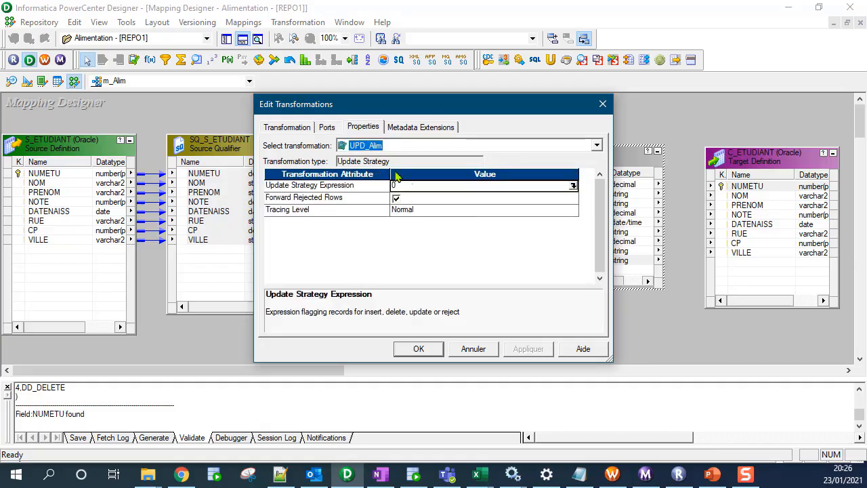
click(574, 188)
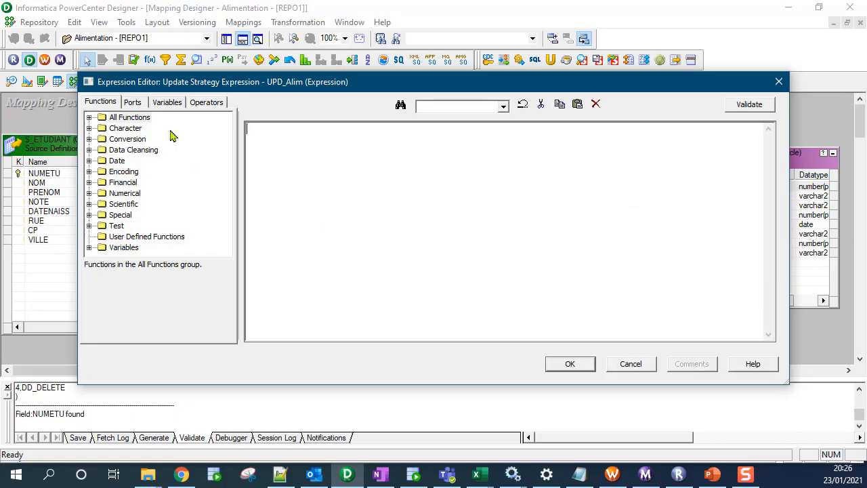
click(139, 104)
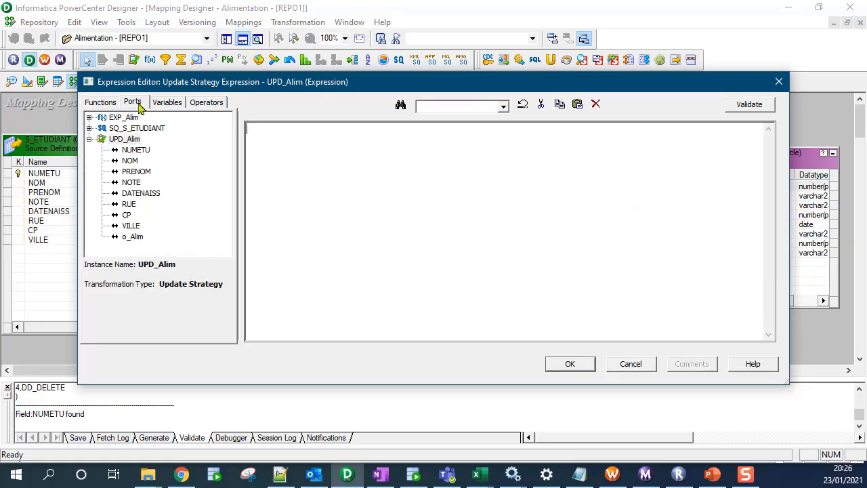
double_click(133, 236)
click(569, 364)
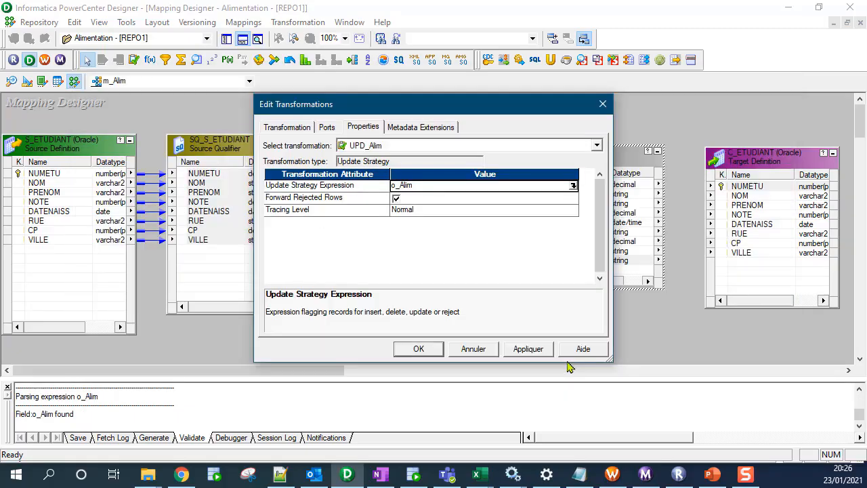
click(528, 349)
click(419, 349)
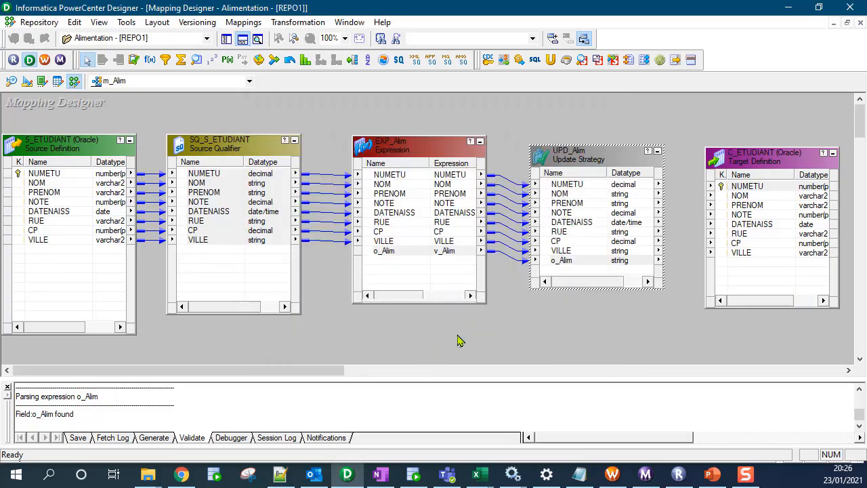
key(ctrl+s)
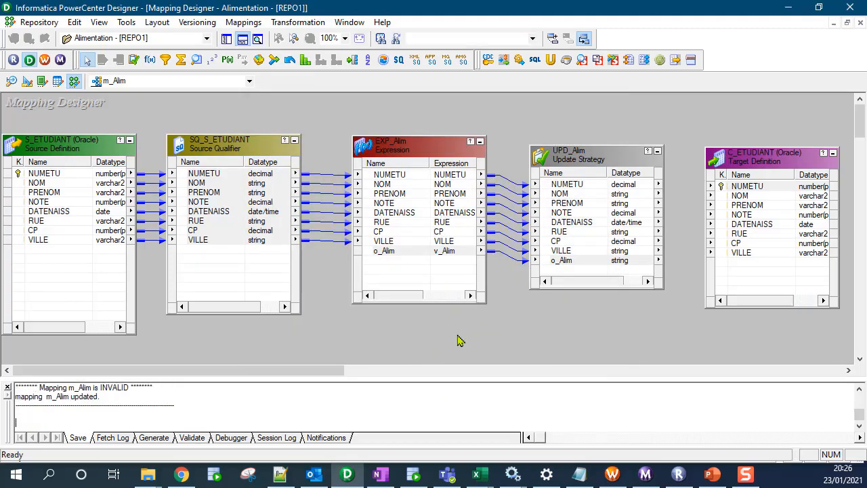
Step: Link the UPD_Alim ports NUMETU through VILLE to the matching C_ETUDIANT target columns and save the mapping
click(559, 184)
shift+click(561, 251)
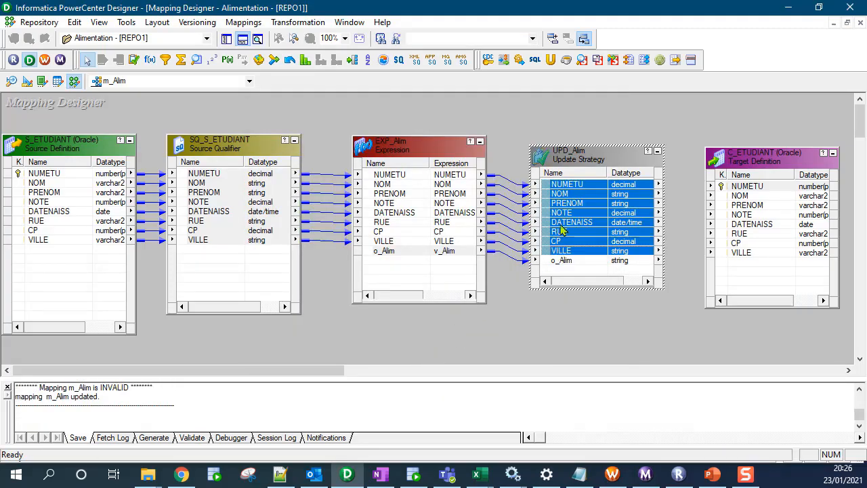
drag(560, 189, 736, 186)
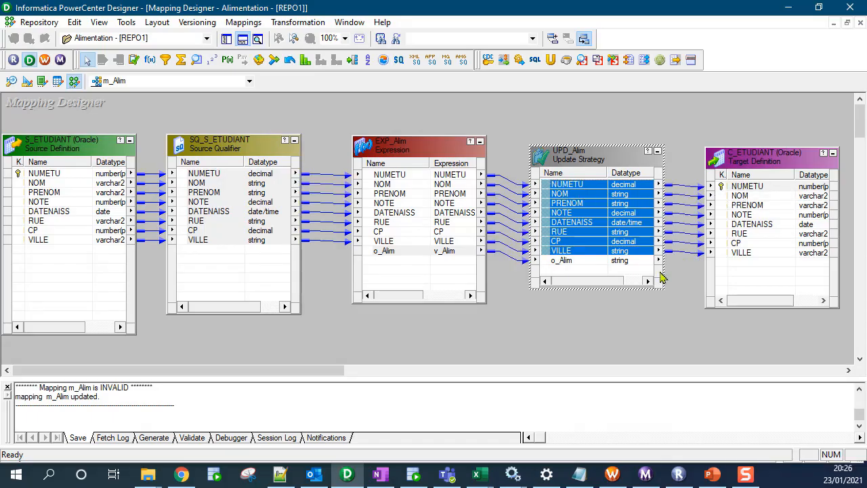
click(515, 338)
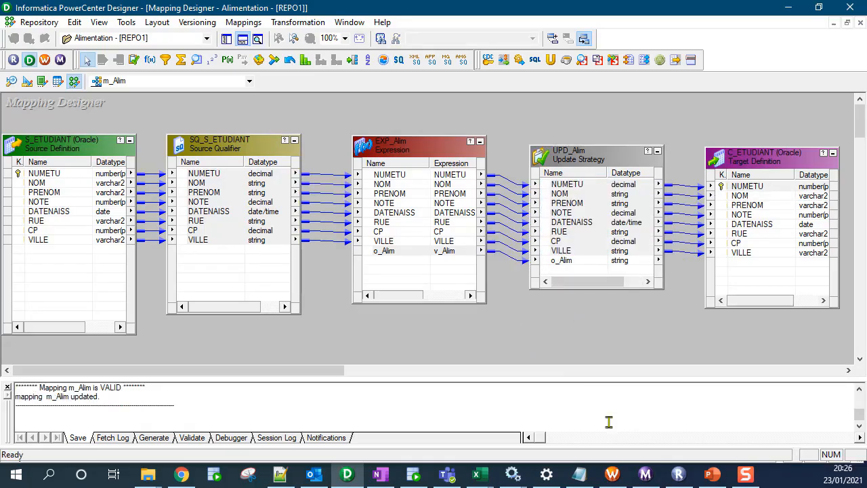
Step: Switch to Workflow Manager, refresh the mapping of the s_m_Alim session and save the workflow
click(612, 474)
right_click(394, 142)
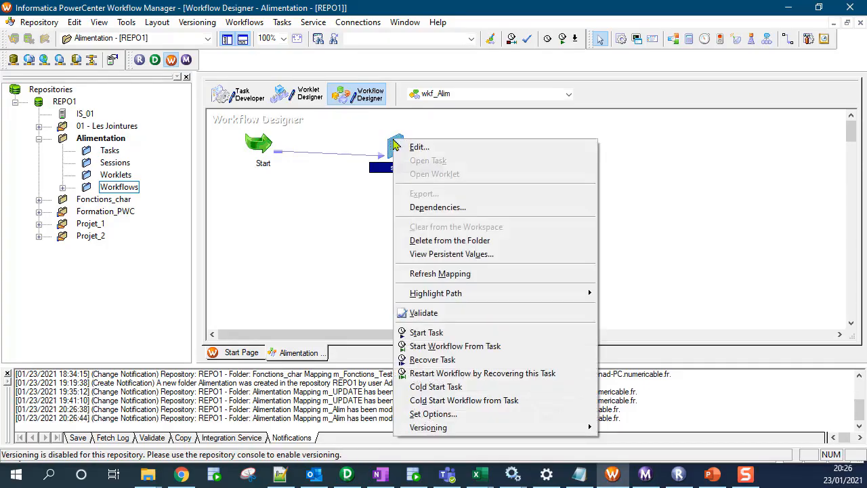
click(440, 274)
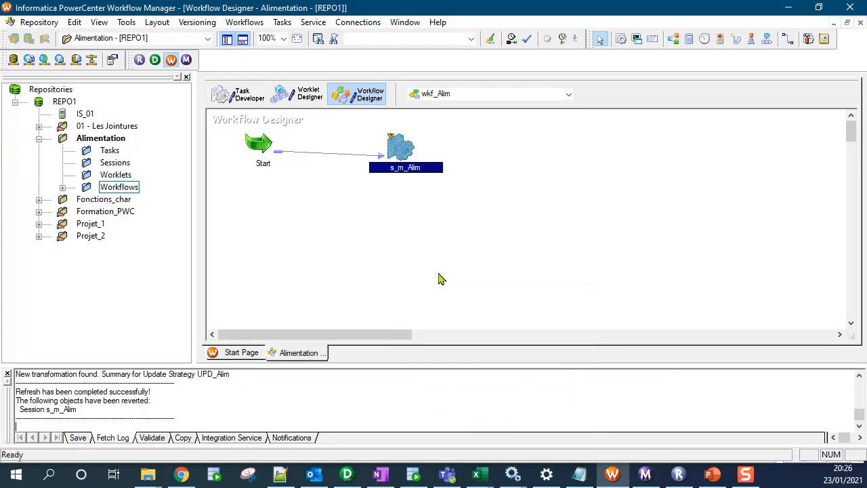
key(ctrl+s)
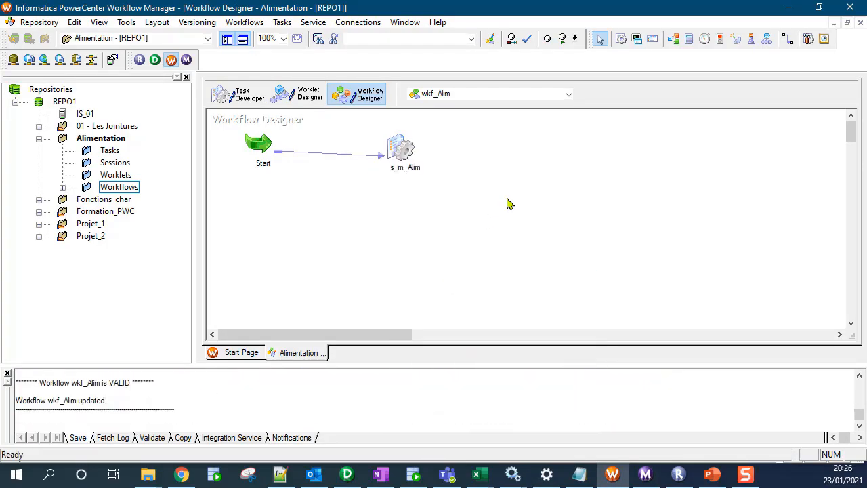
Step: Start the wkf_Alim workflow and check its source and target statistics in Workflow Monitor
click(563, 39)
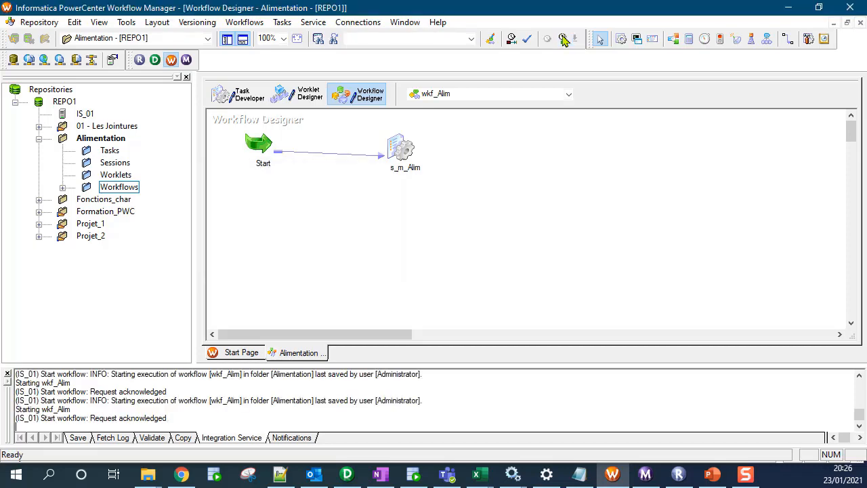
click(643, 475)
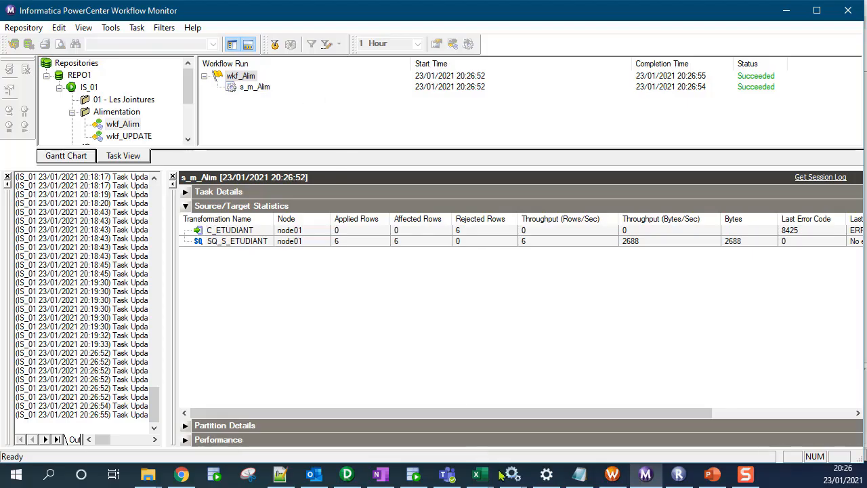
click(230, 242)
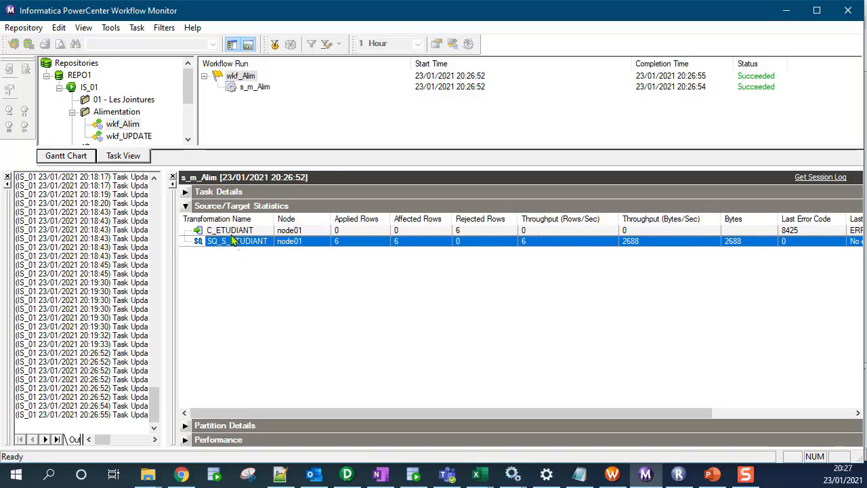
Step: Switch to SQL Developer, rerun the SELECT on C_ETUDIANT and examine the row with NUMETU 2
click(413, 476)
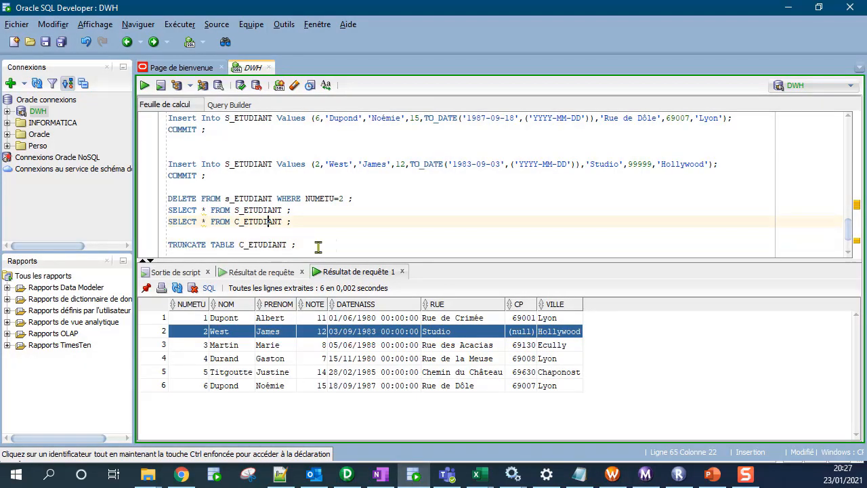
key(ctrl+Return)
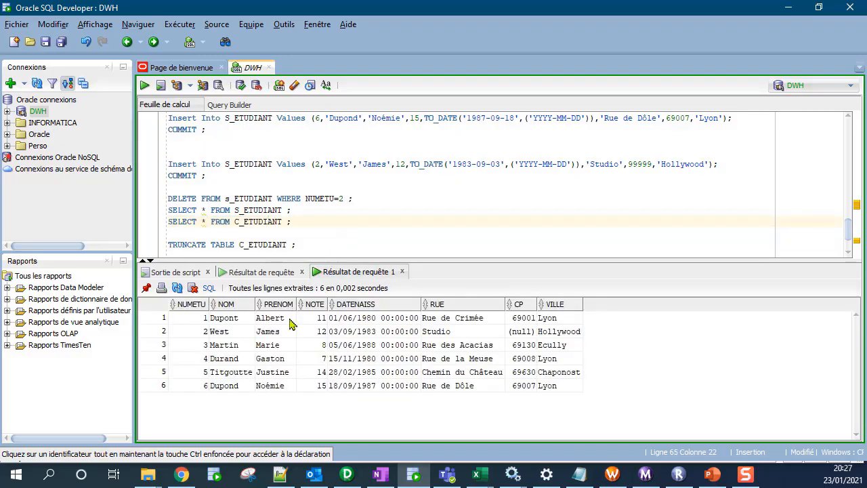
click(520, 332)
click(233, 333)
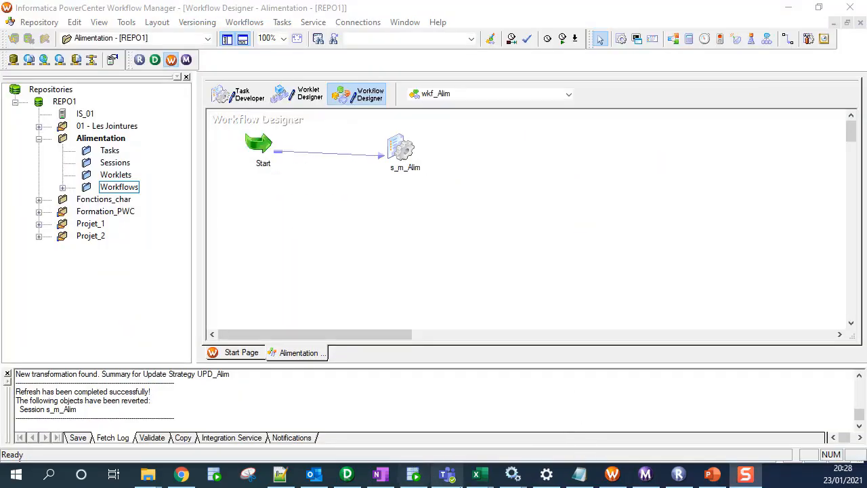
click(413, 474)
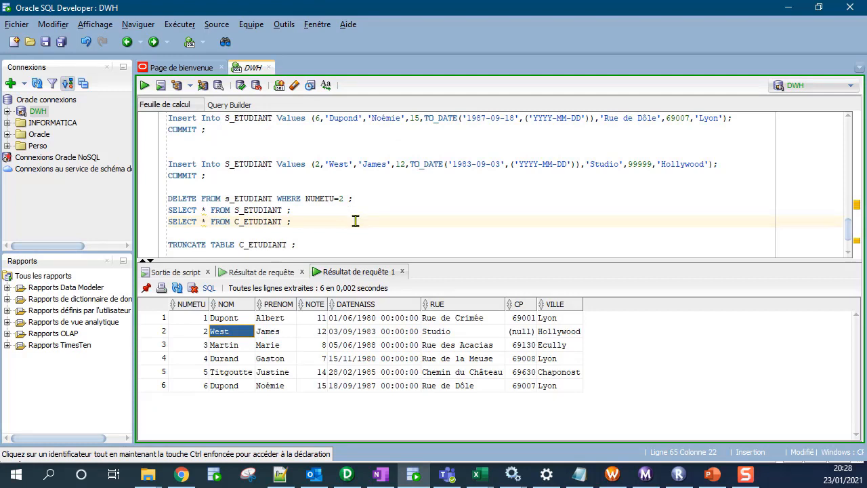
Step: Switch to Workflow Manager and set "Treat source rows as" to Data driven for the s_m_Alim session
click(623, 478)
double_click(400, 149)
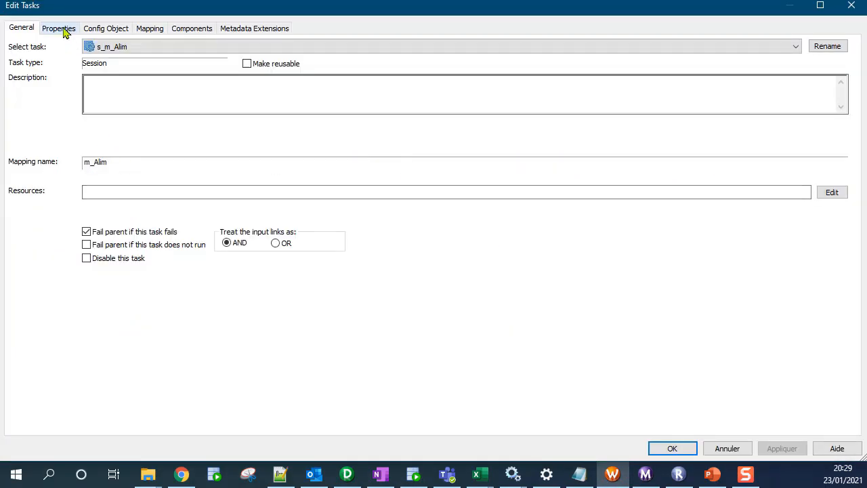
click(61, 30)
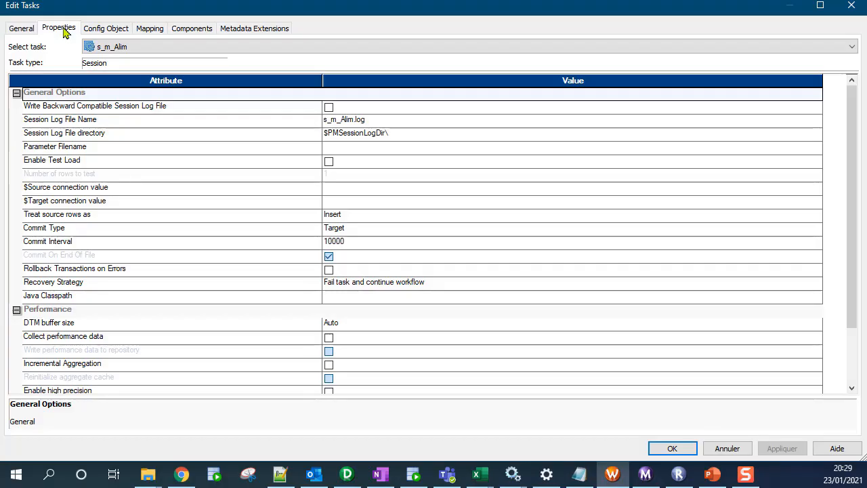
click(288, 215)
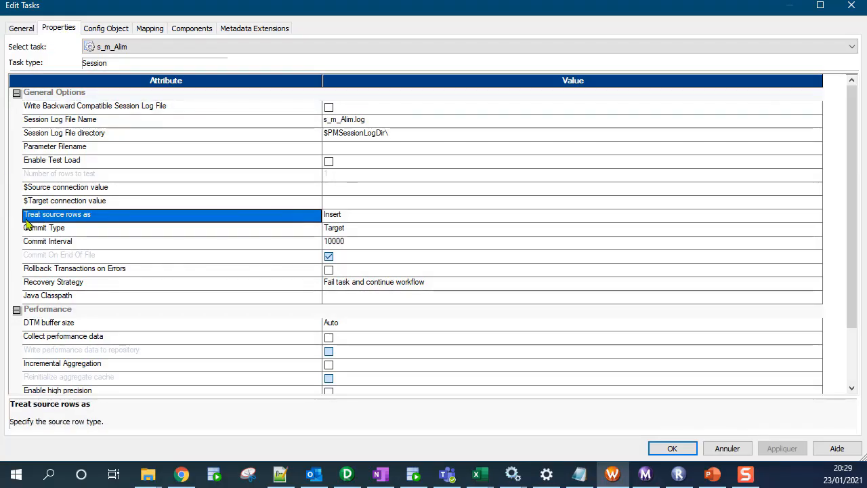
click(357, 221)
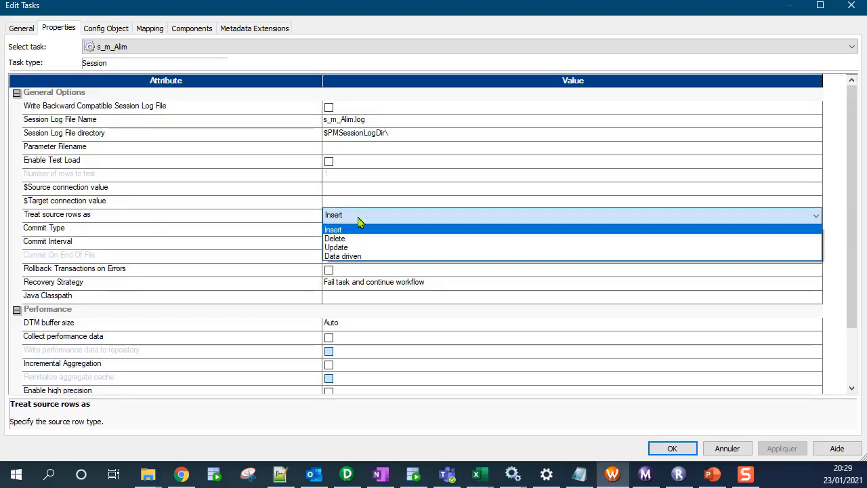
click(346, 258)
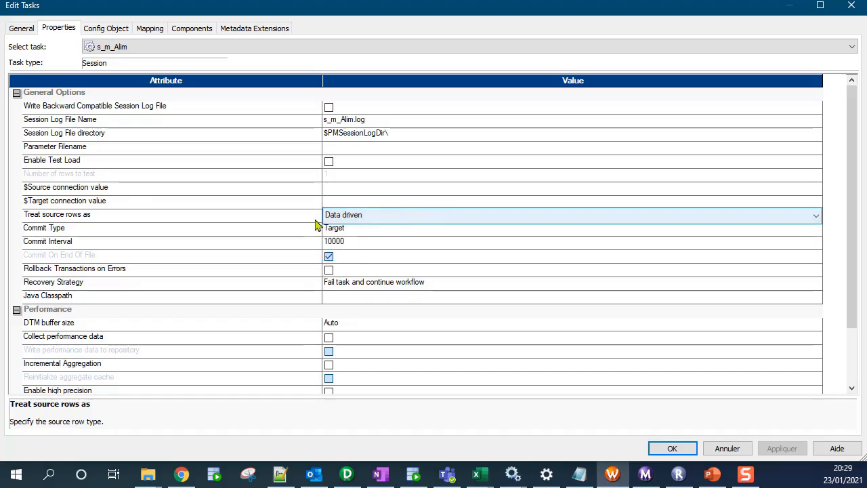
click(775, 449)
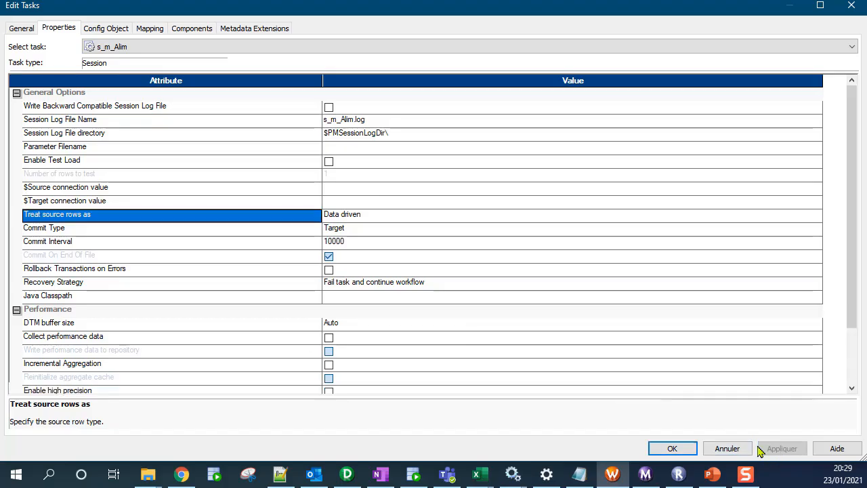
click(672, 448)
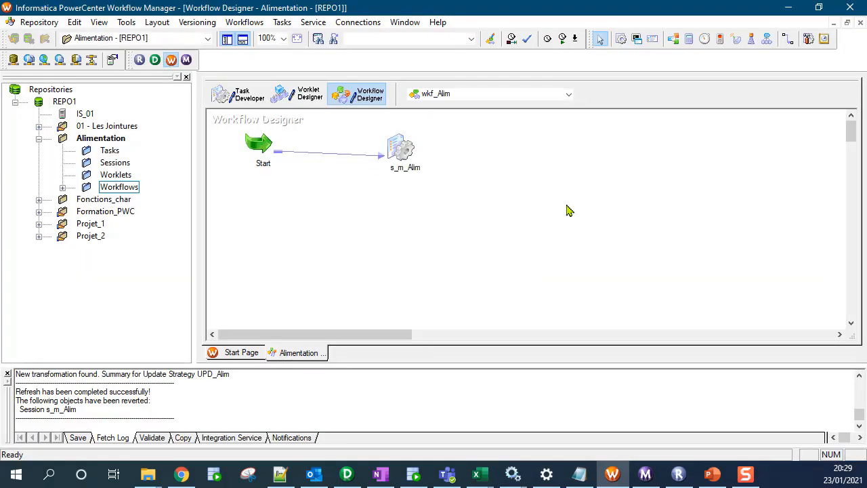
Step: Save the modified workflow and start wkf_Alim again
key(ctrl+s)
click(562, 39)
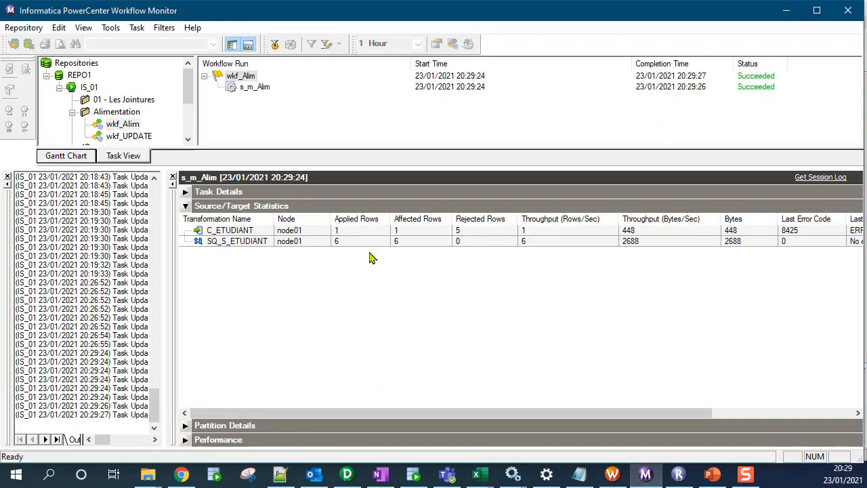
Step: Review the SQ_S_ETUDIANT and C_ETUDIANT row statistics, and switch to SQL Developer to rerun the SELECT on C_ETUDIANT
click(350, 245)
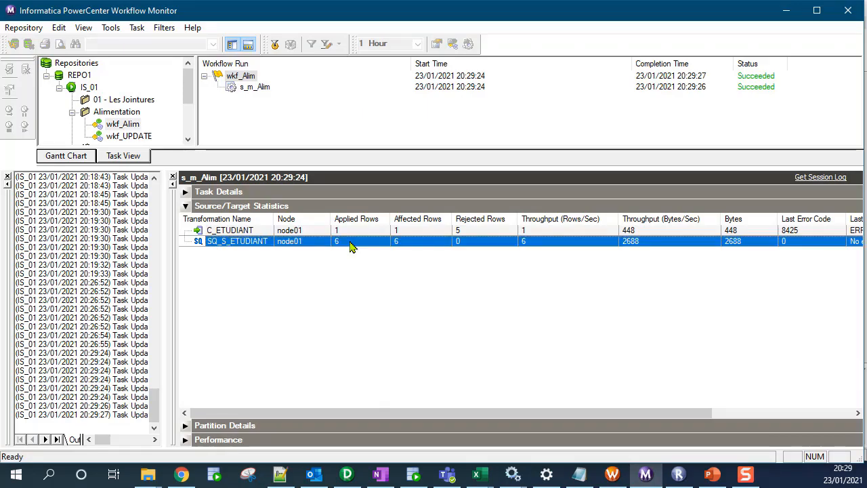
click(350, 232)
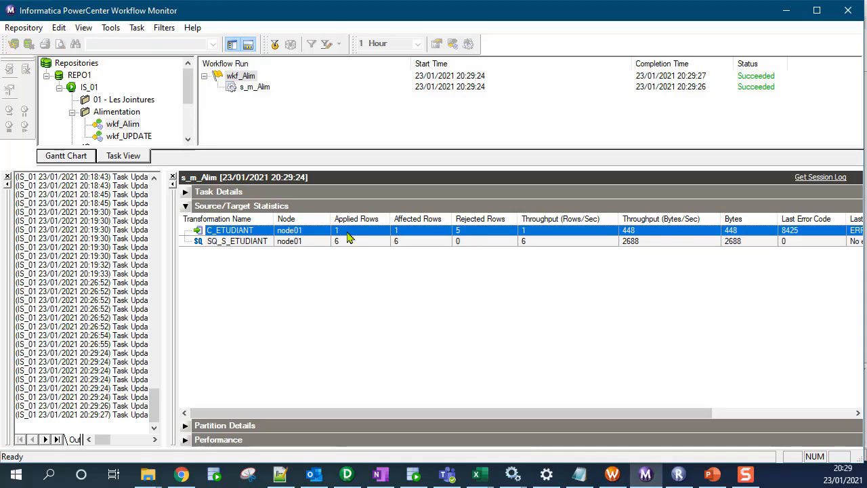
click(417, 476)
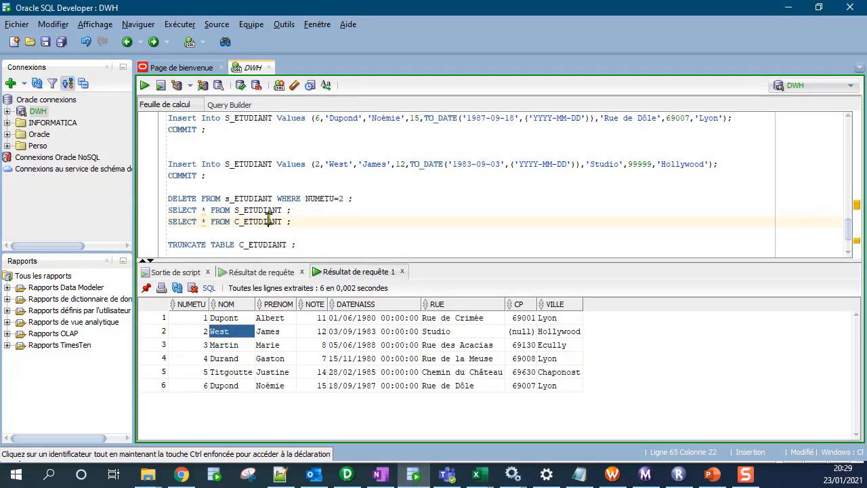
key(ctrl+Return)
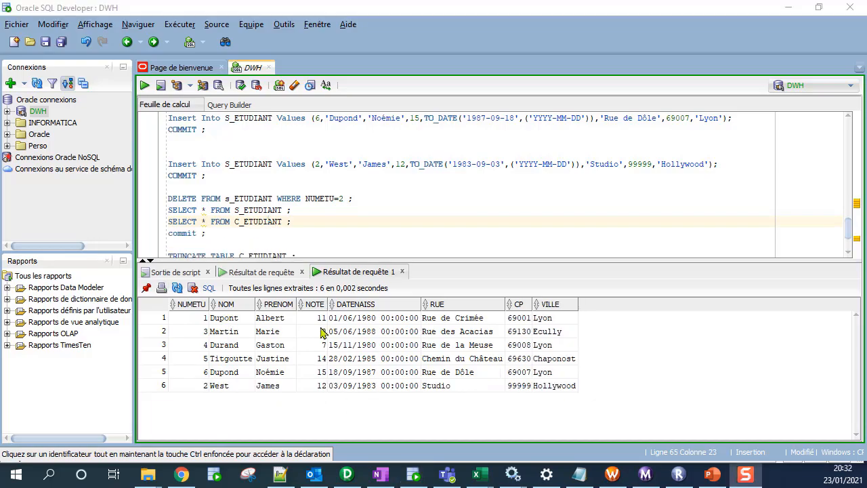
Step: Rerun the SELECT on C_ETUDIANT and compare the CP of NUMETU 2 with the value in its S_ETUDIANT insert statement
drag(291, 222, 147, 224)
key(ctrl+Return)
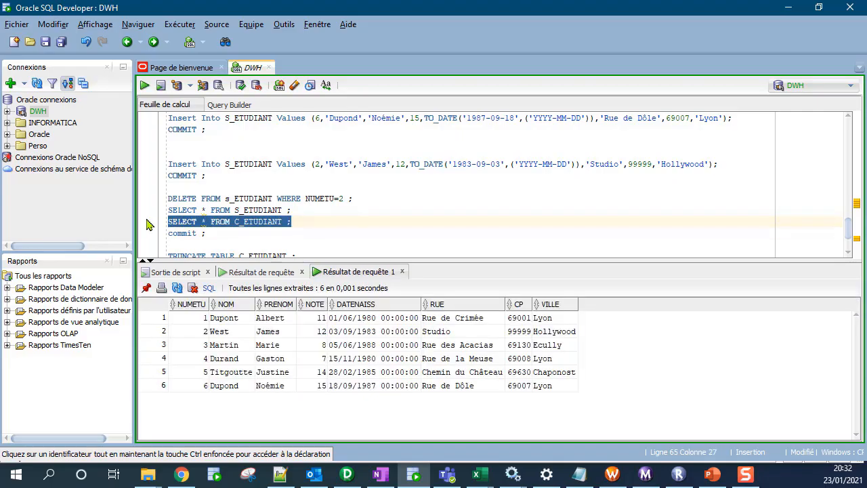
click(517, 333)
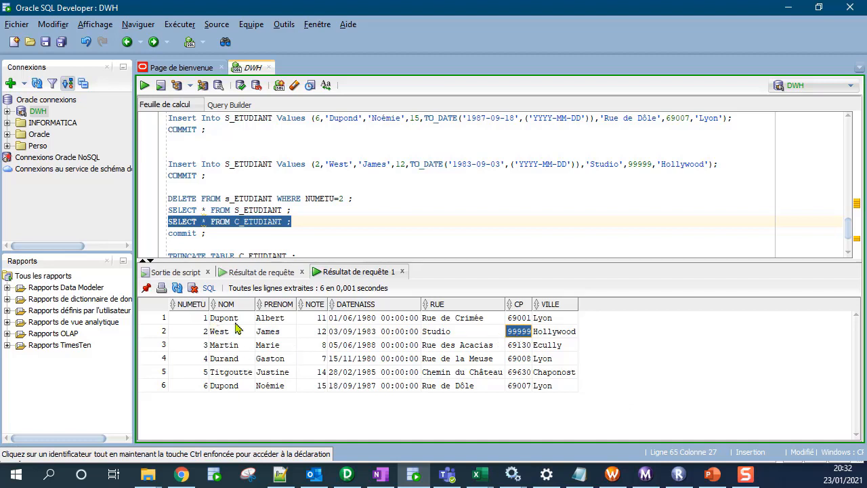
click(192, 335)
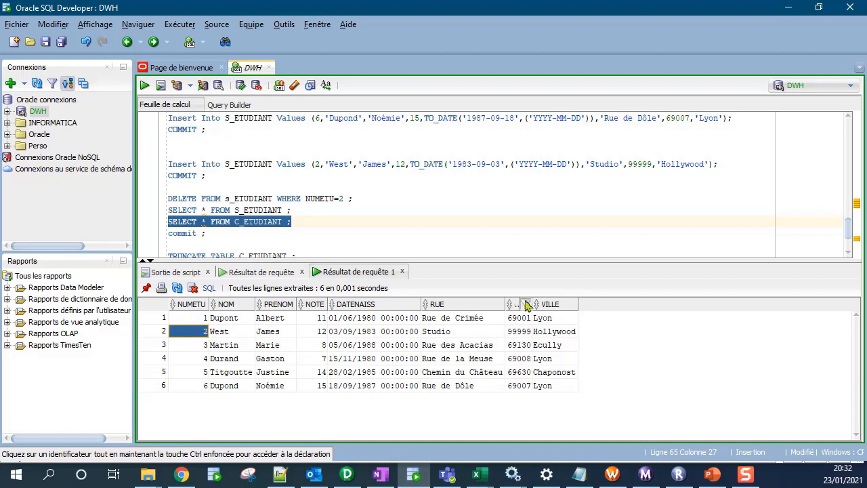
click(517, 336)
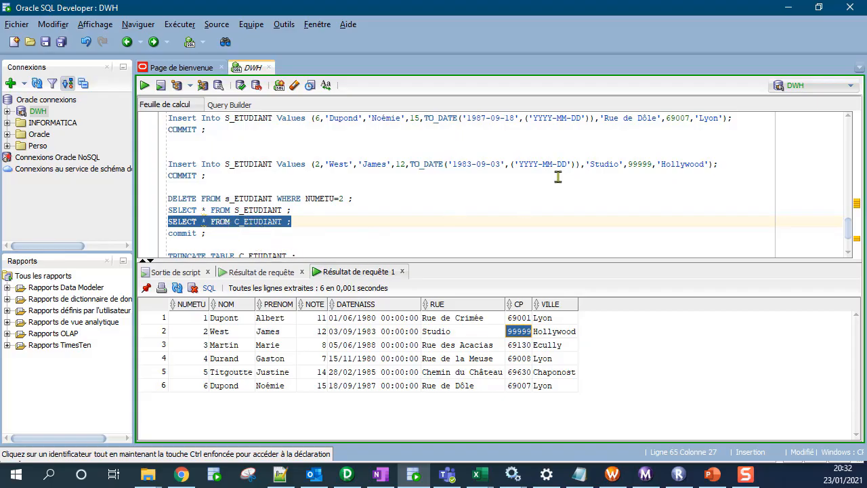
click(649, 165)
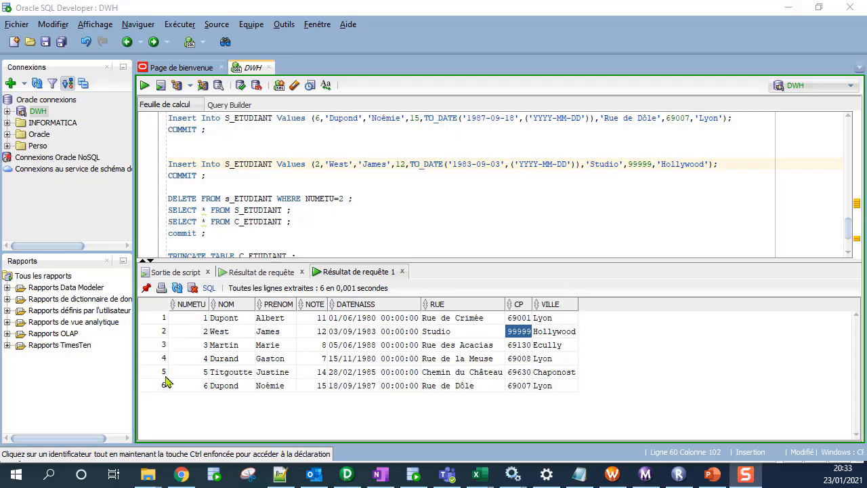
Step: Switch to Workflow Manager and enable the Delete option for the C_ETUDIANT target in the s_m_Alim session
click(613, 477)
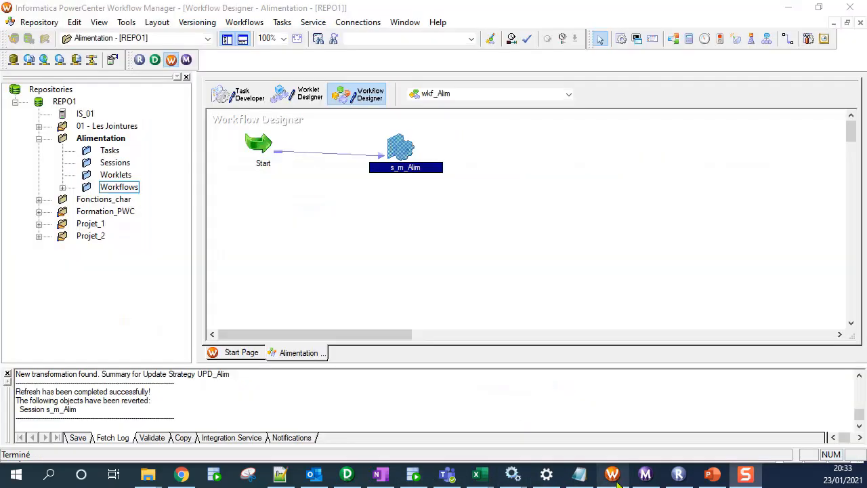
double_click(406, 154)
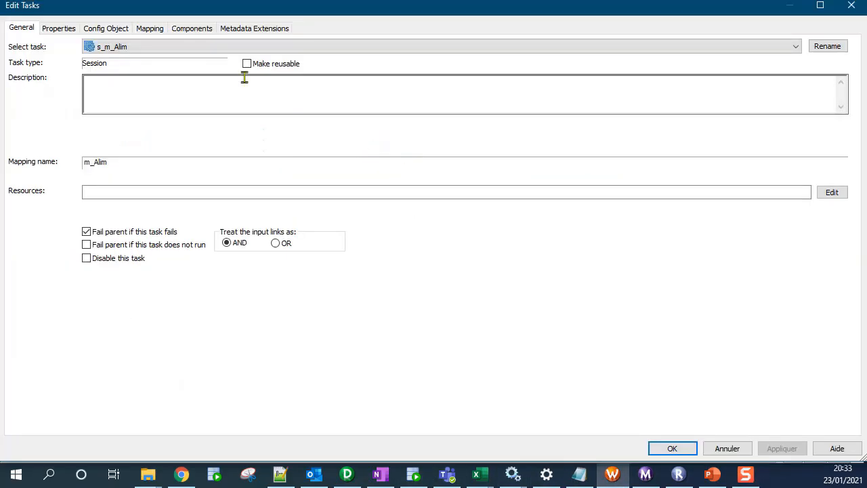
click(168, 29)
click(63, 158)
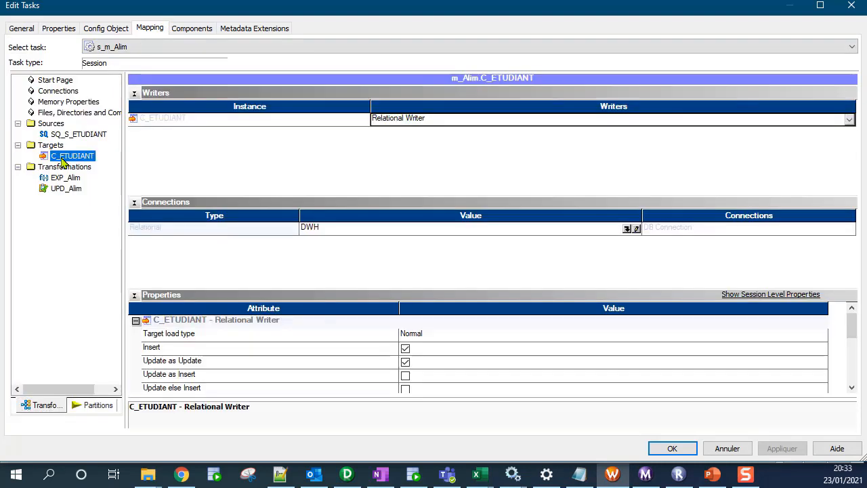
click(134, 92)
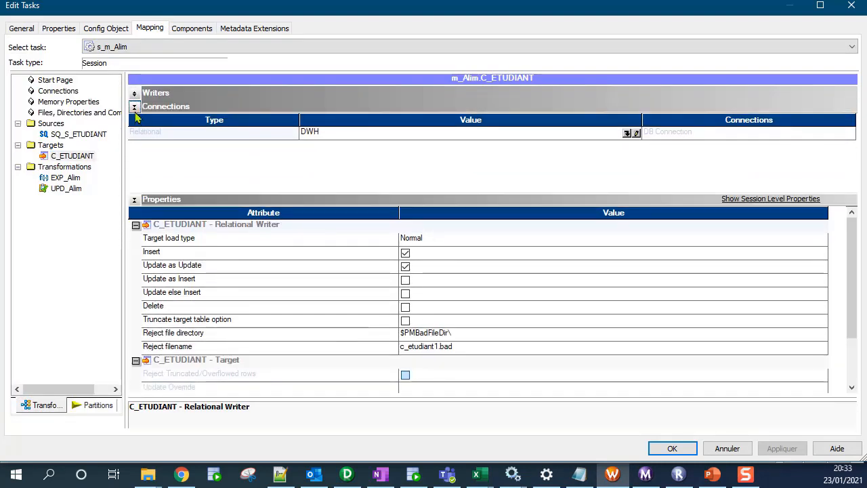
click(134, 106)
click(167, 231)
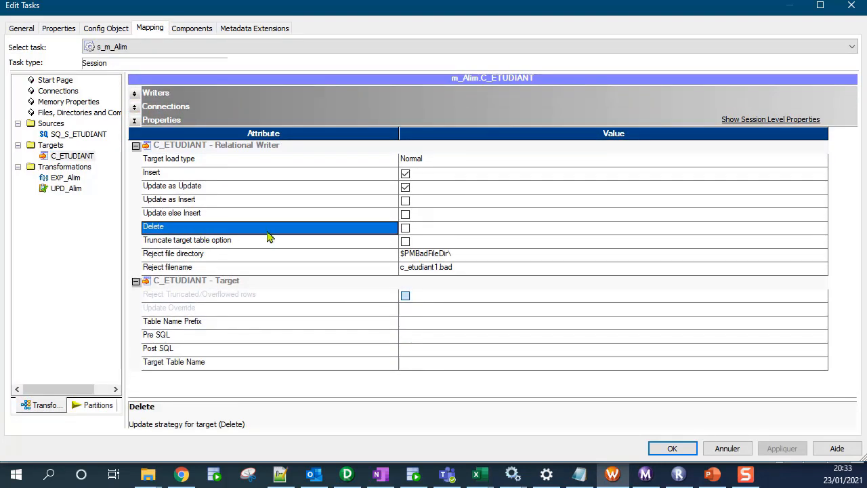
click(406, 228)
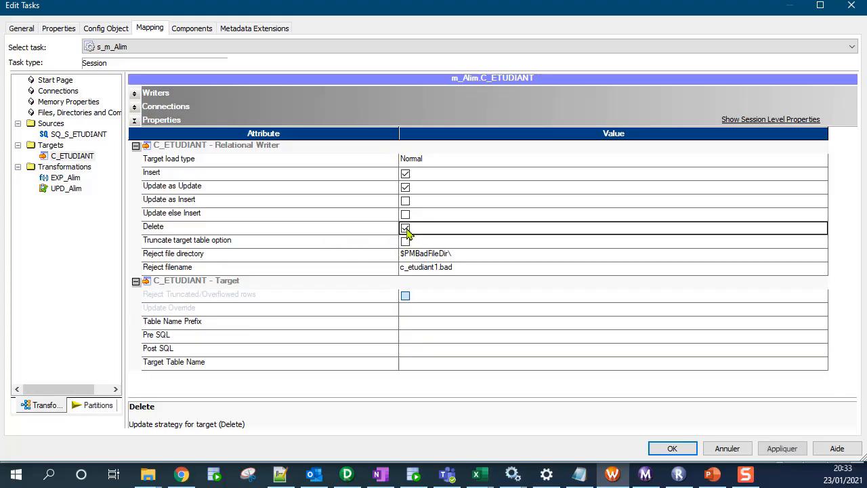
click(177, 202)
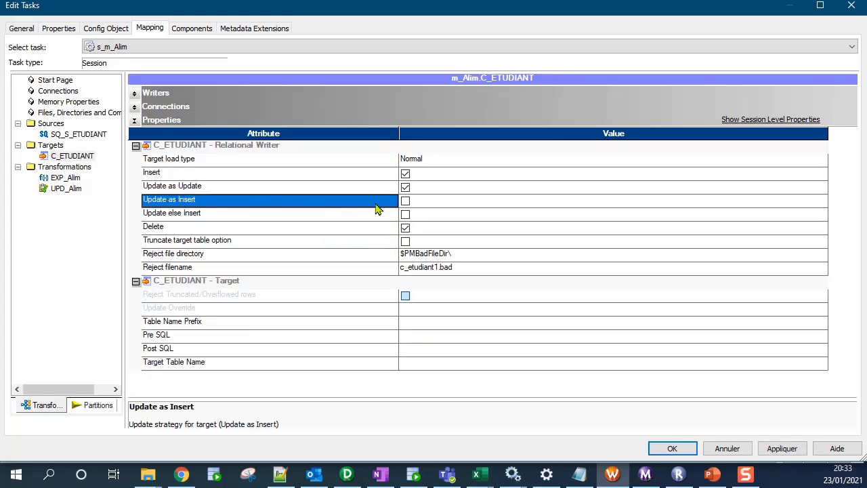
click(405, 201)
click(405, 187)
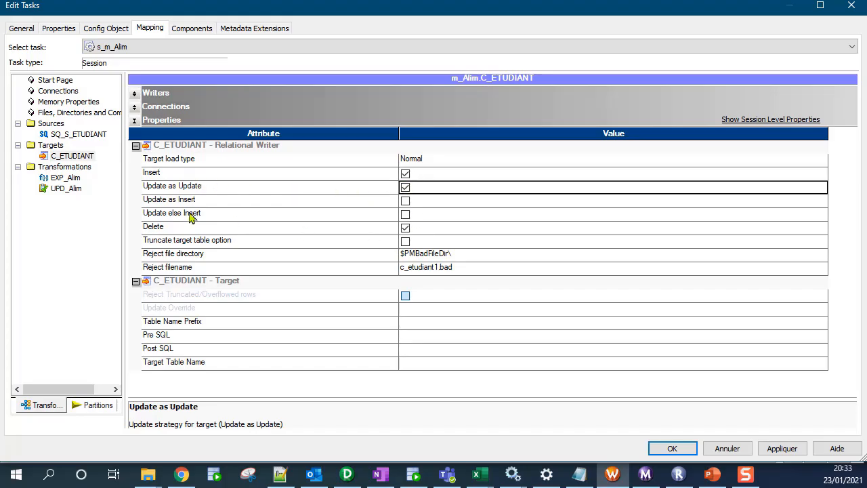
Step: Apply the s_m_Alim session changes, save the workflow and start wkf_Alim
click(782, 449)
click(672, 448)
click(501, 223)
key(ctrl+s)
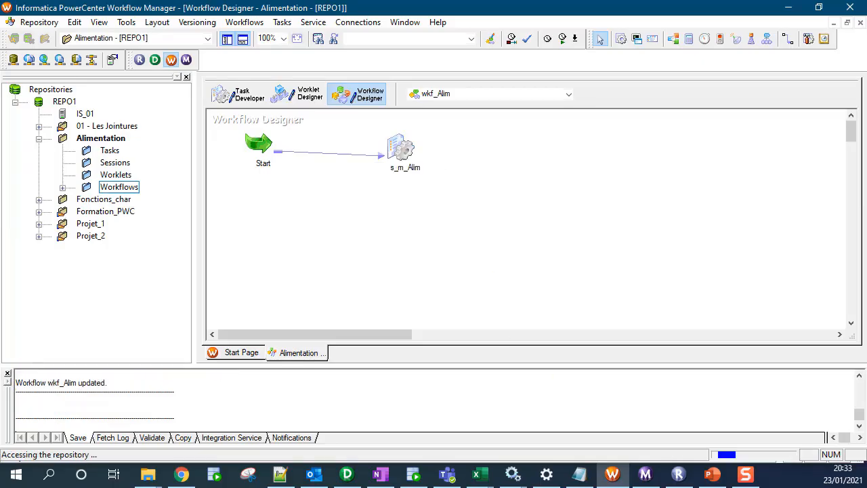
double_click(562, 38)
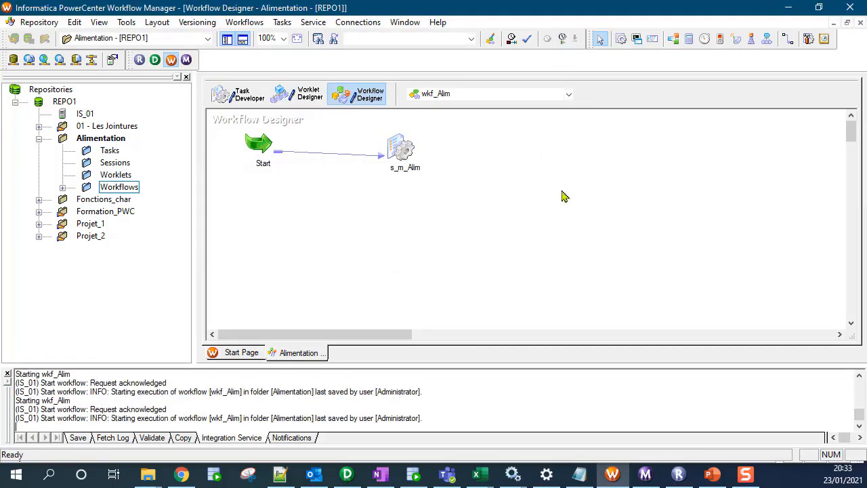
Step: Switch to Workflow Monitor and check the C_ETUDIANT target statistics for the new s_m_Alim run
click(645, 474)
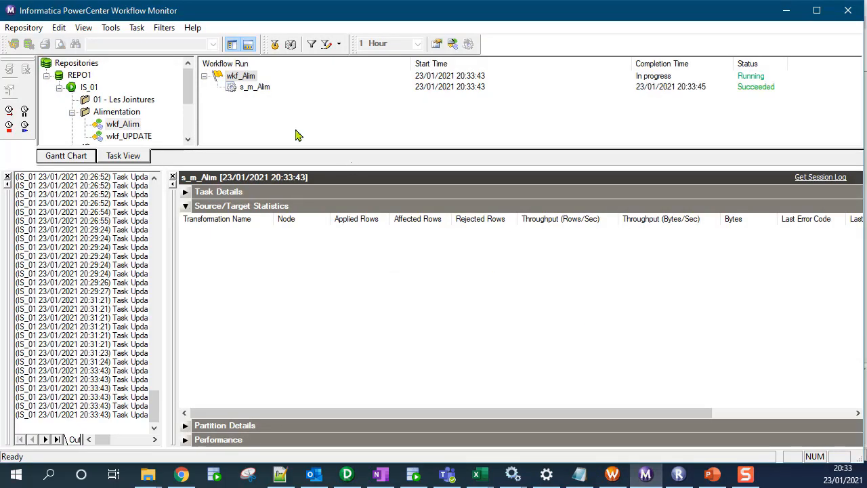
click(238, 91)
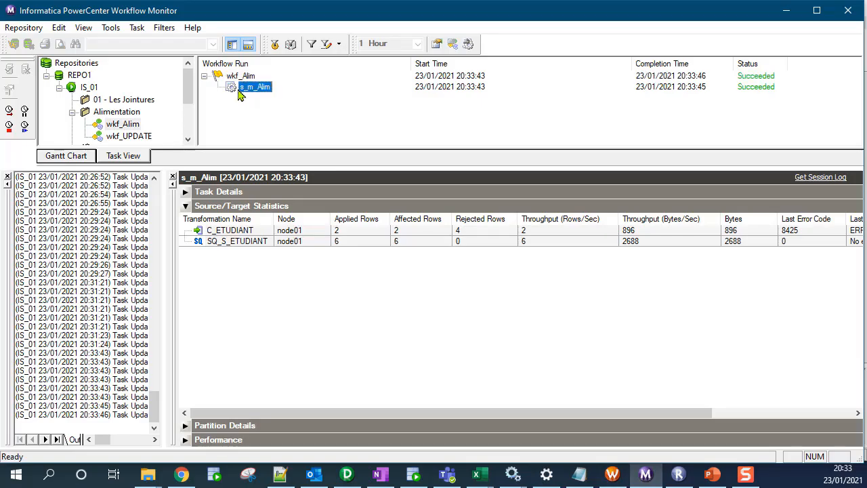
click(226, 234)
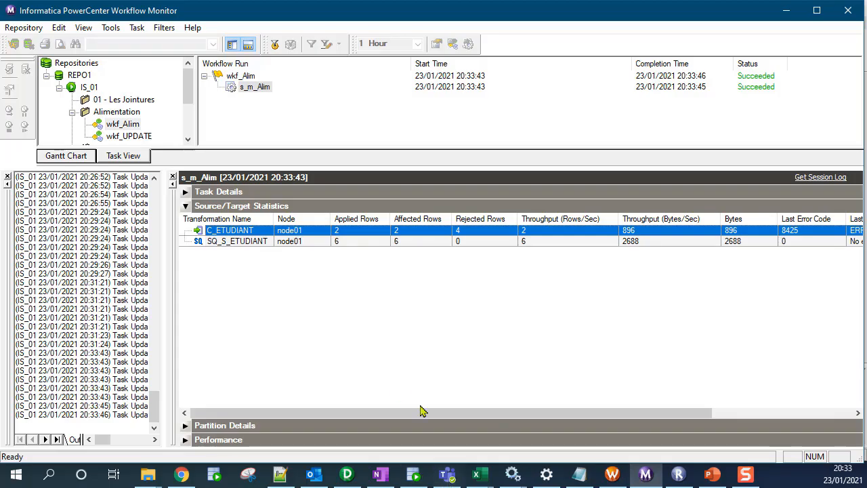
Step: Switch to SQL Developer, rerun the SELECT on C_ETUDIANT and examine which NUMETU rows remain
click(413, 474)
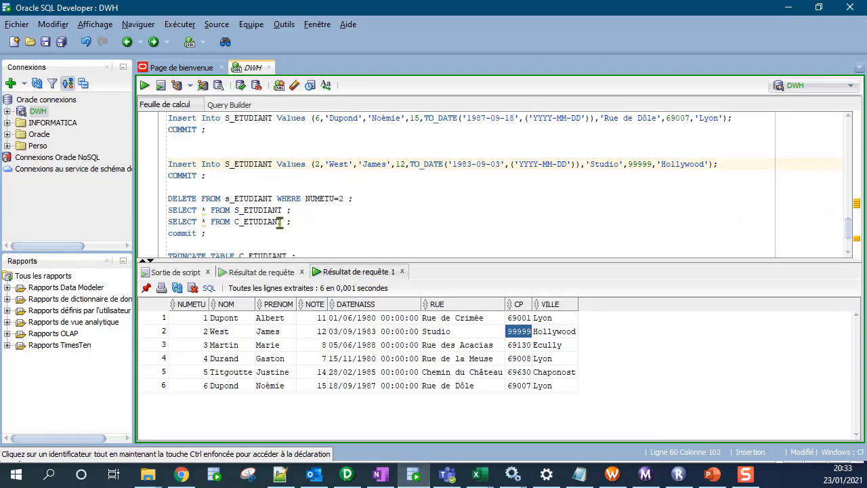
click(401, 224)
key(ctrl+Return)
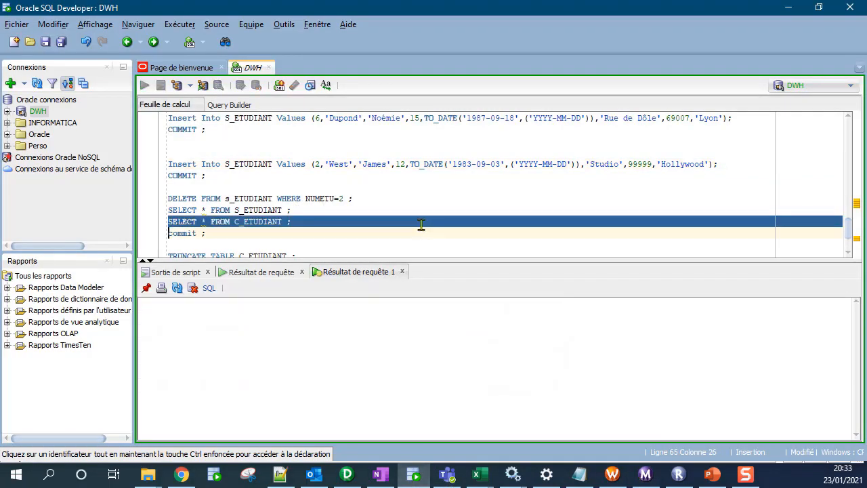
click(202, 330)
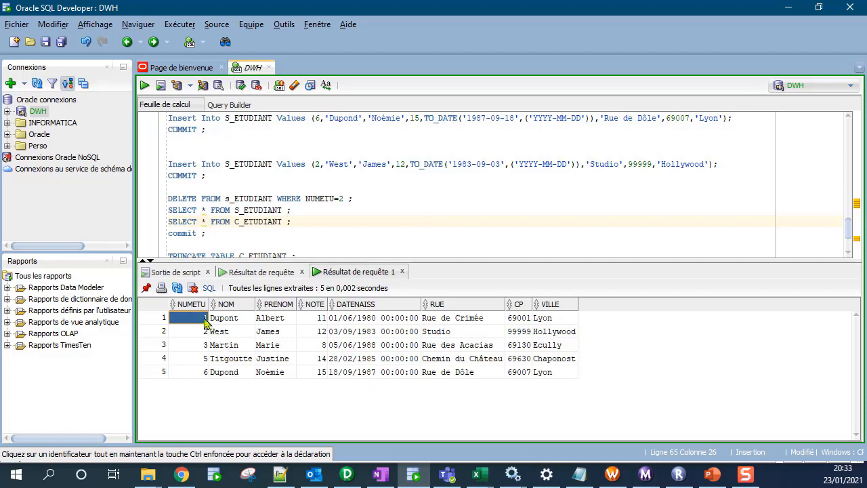
click(205, 348)
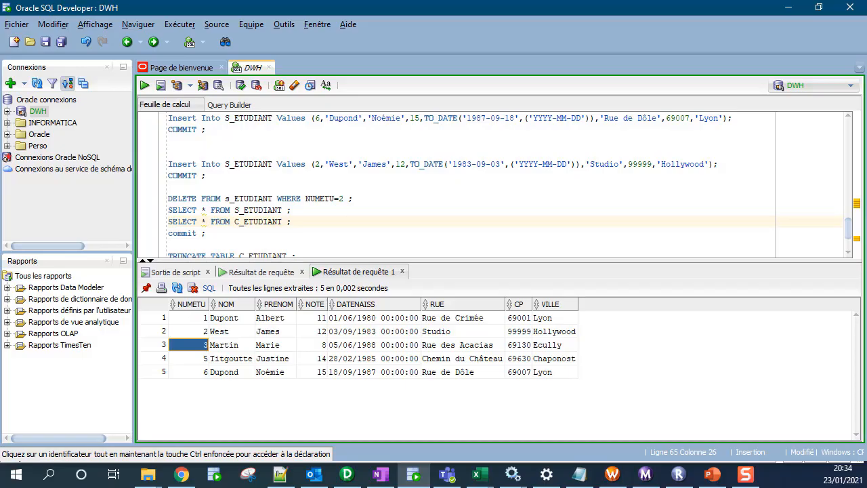
Step: Switch to PowerCenter Designer and arrange all objects of the m_Alim mapping as icons
click(347, 474)
right_click(324, 318)
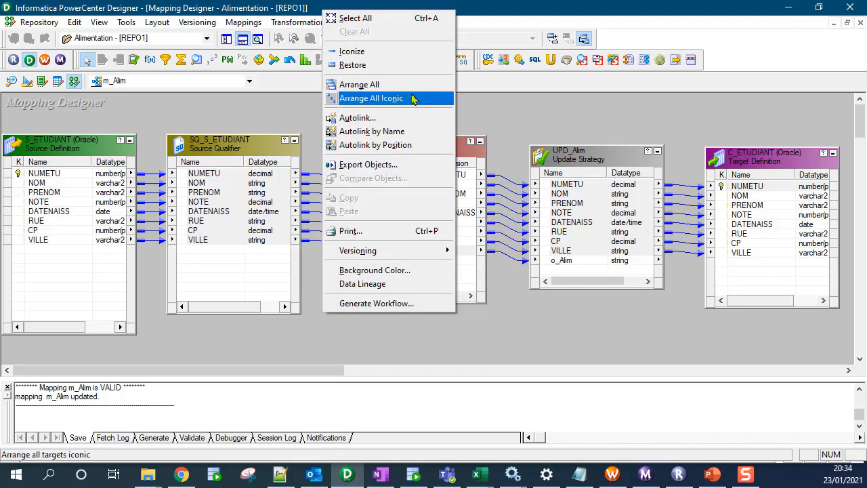
click(392, 99)
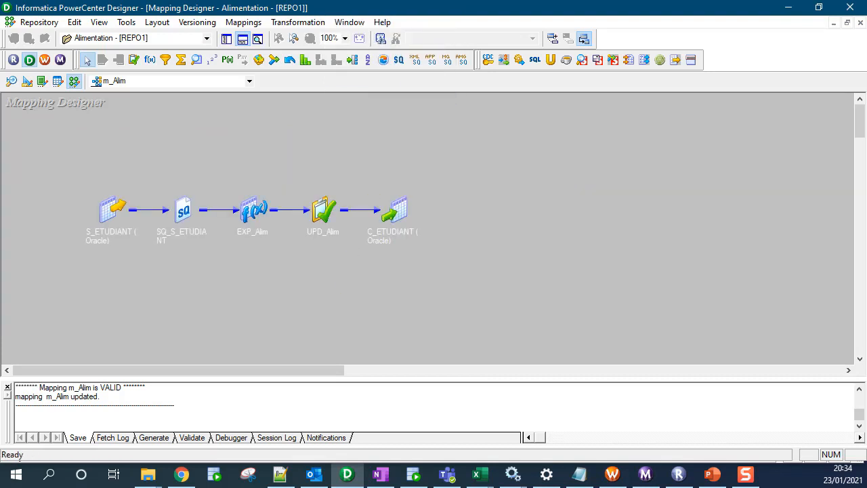